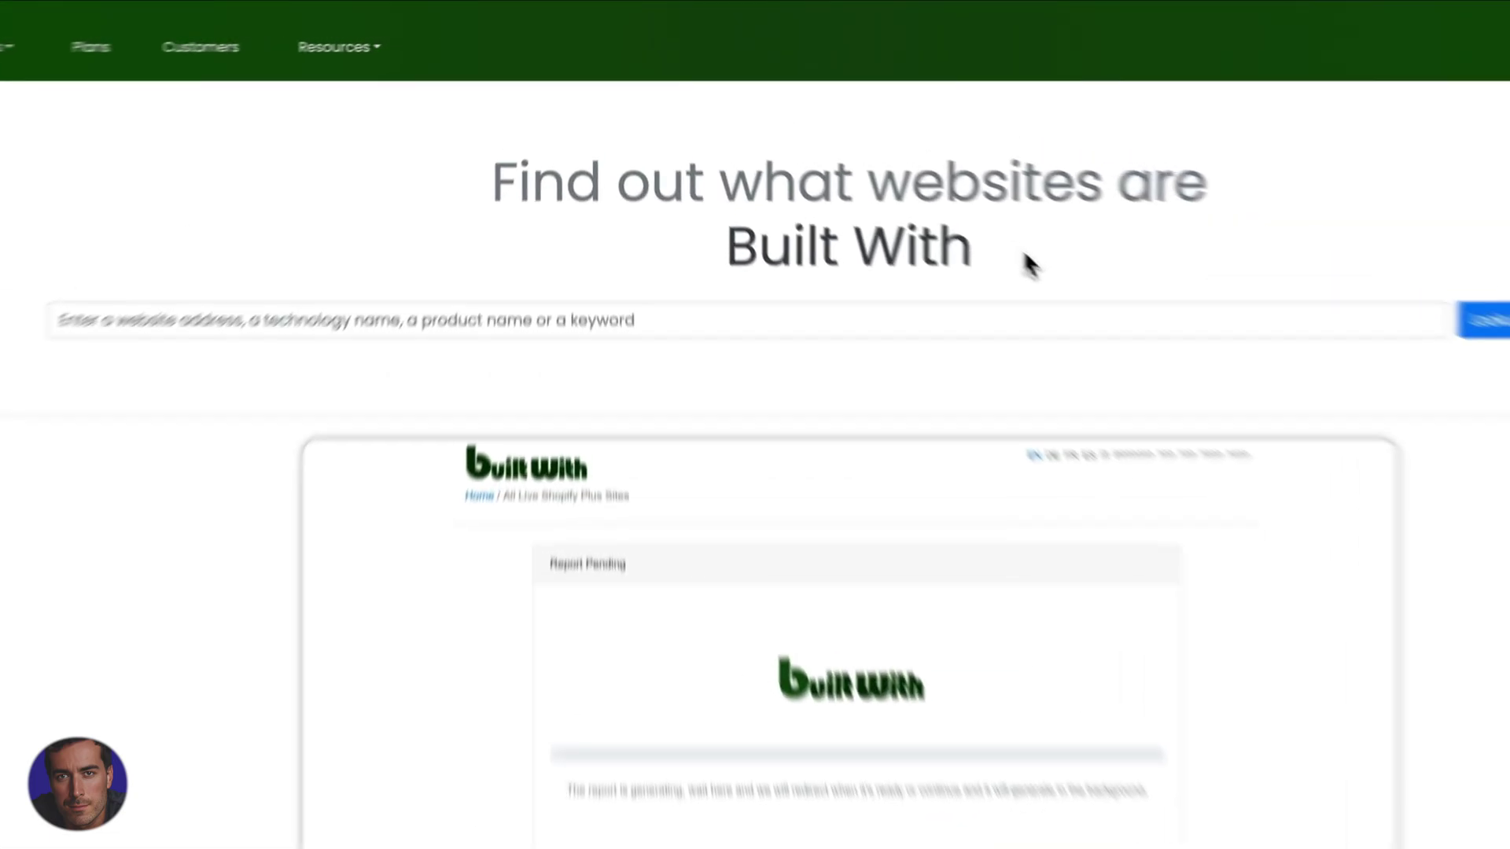
Step: Highlight the Built With tagline, clear it, and ready the lookup box for filmlifestyle.com
{"action": "left_click_drag", "start_coordinate": [1026, 265], "coordinate": [739, 251]}
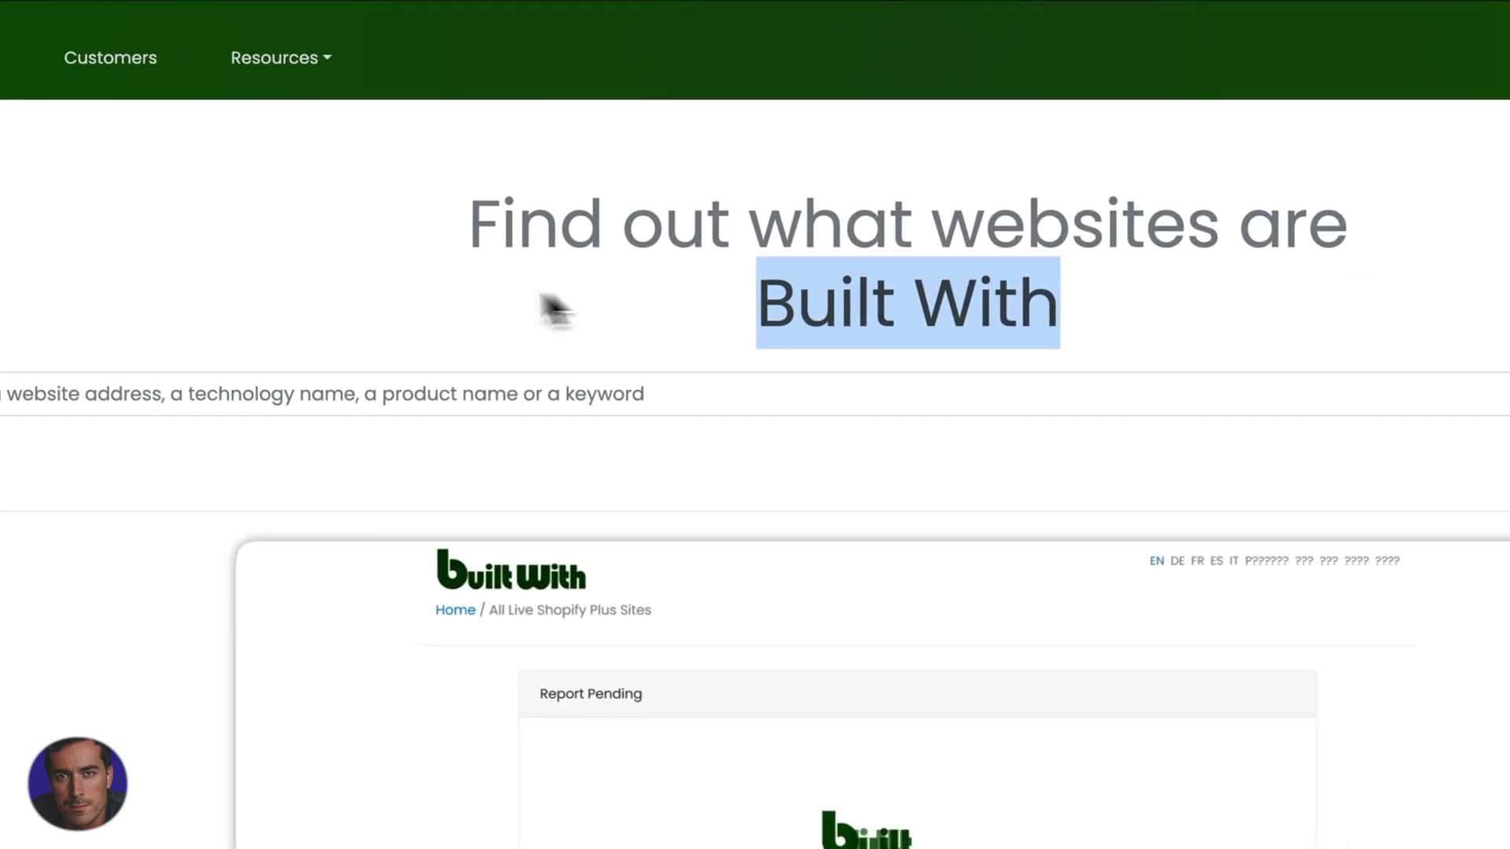
{"action": "left_click", "coordinate": [441, 305]}
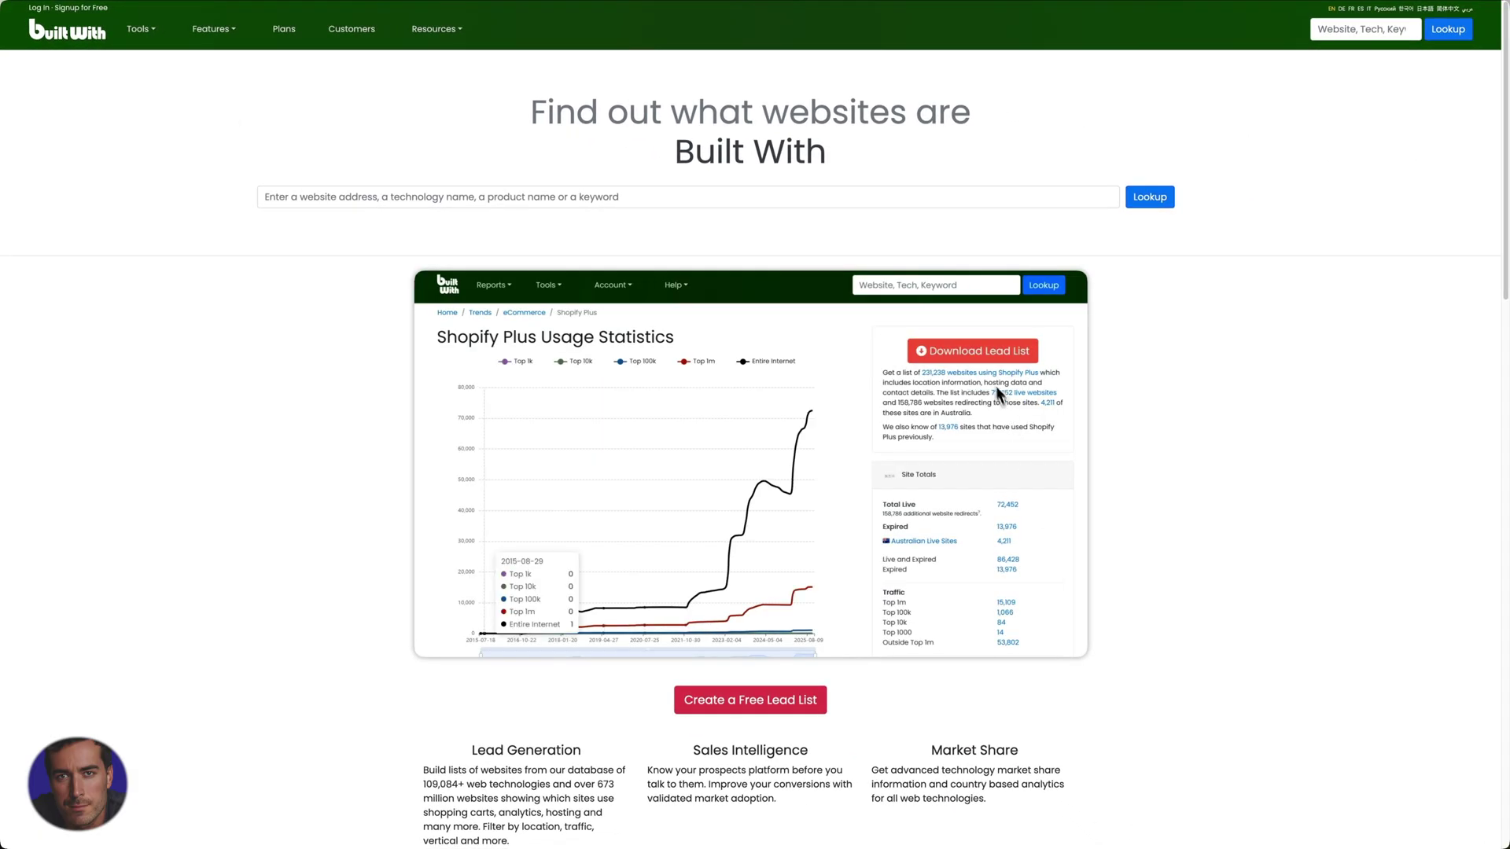
{"action": "scroll", "coordinate": [1099, 403], "scroll_direction": "down", "scroll_amount": 3}
{"action": "scroll", "coordinate": [1099, 402], "scroll_direction": "down", "scroll_amount": 5}
{"action": "scroll", "coordinate": [1119, 404], "scroll_direction": "down", "scroll_amount": 3}
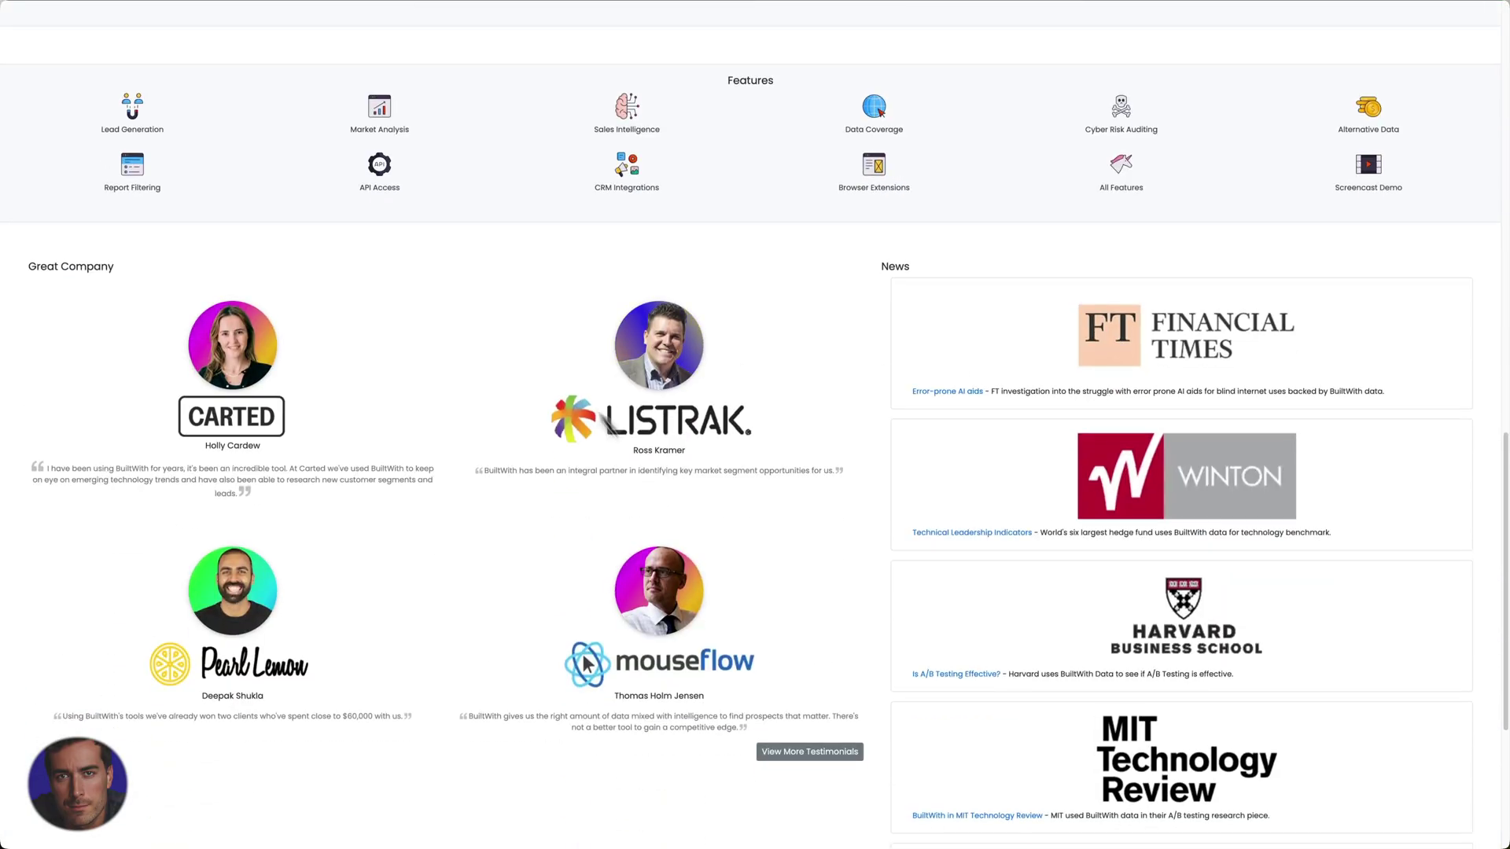
{"action": "scroll", "coordinate": [910, 395], "scroll_direction": "up", "scroll_amount": 10}
{"action": "scroll", "coordinate": [847, 330], "scroll_direction": "up", "scroll_amount": 1}
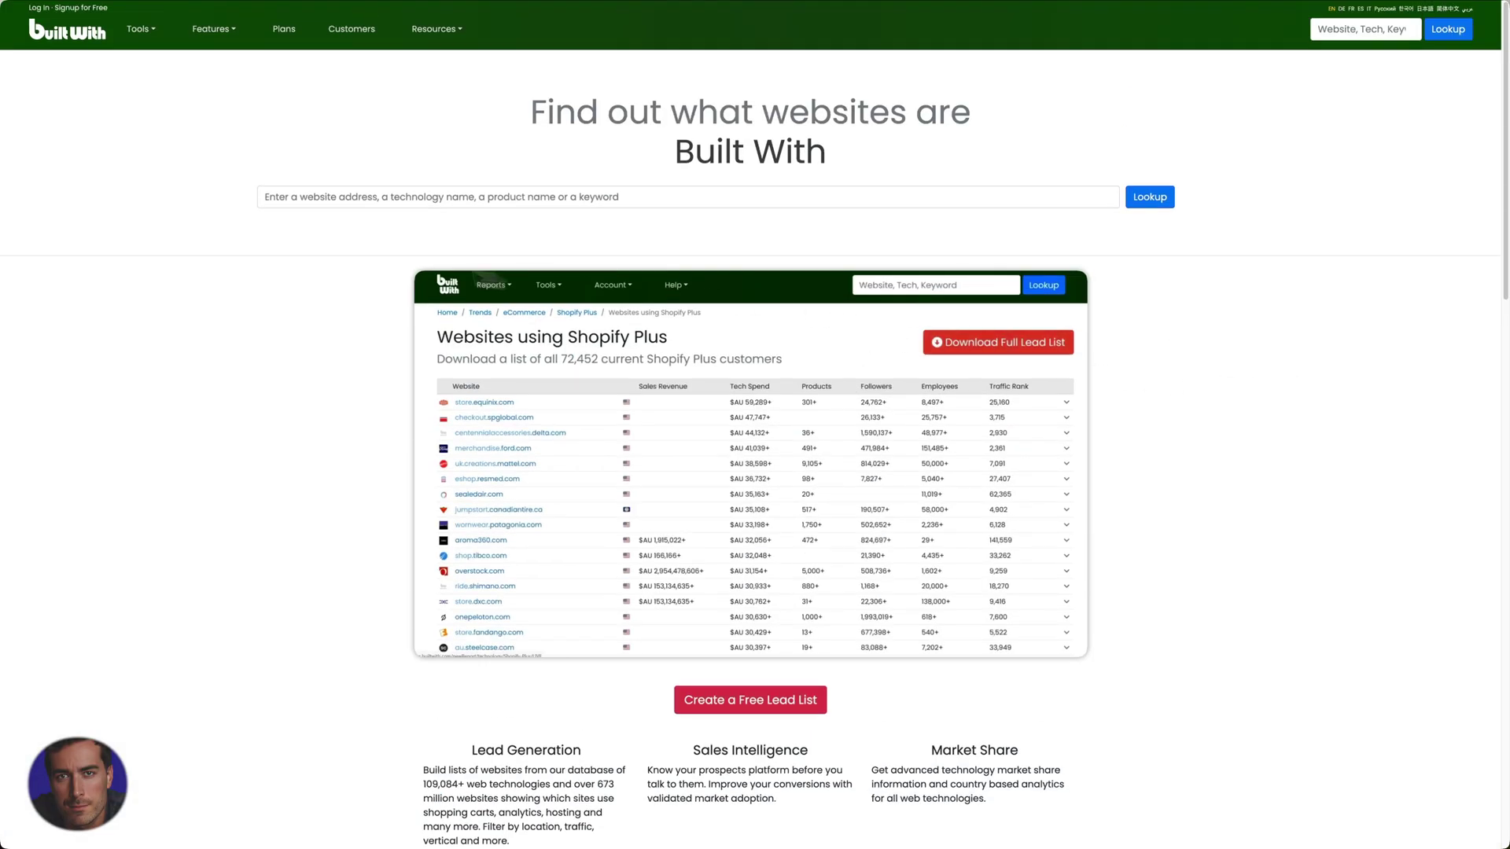
{"action": "left_click", "coordinate": [372, 199]}
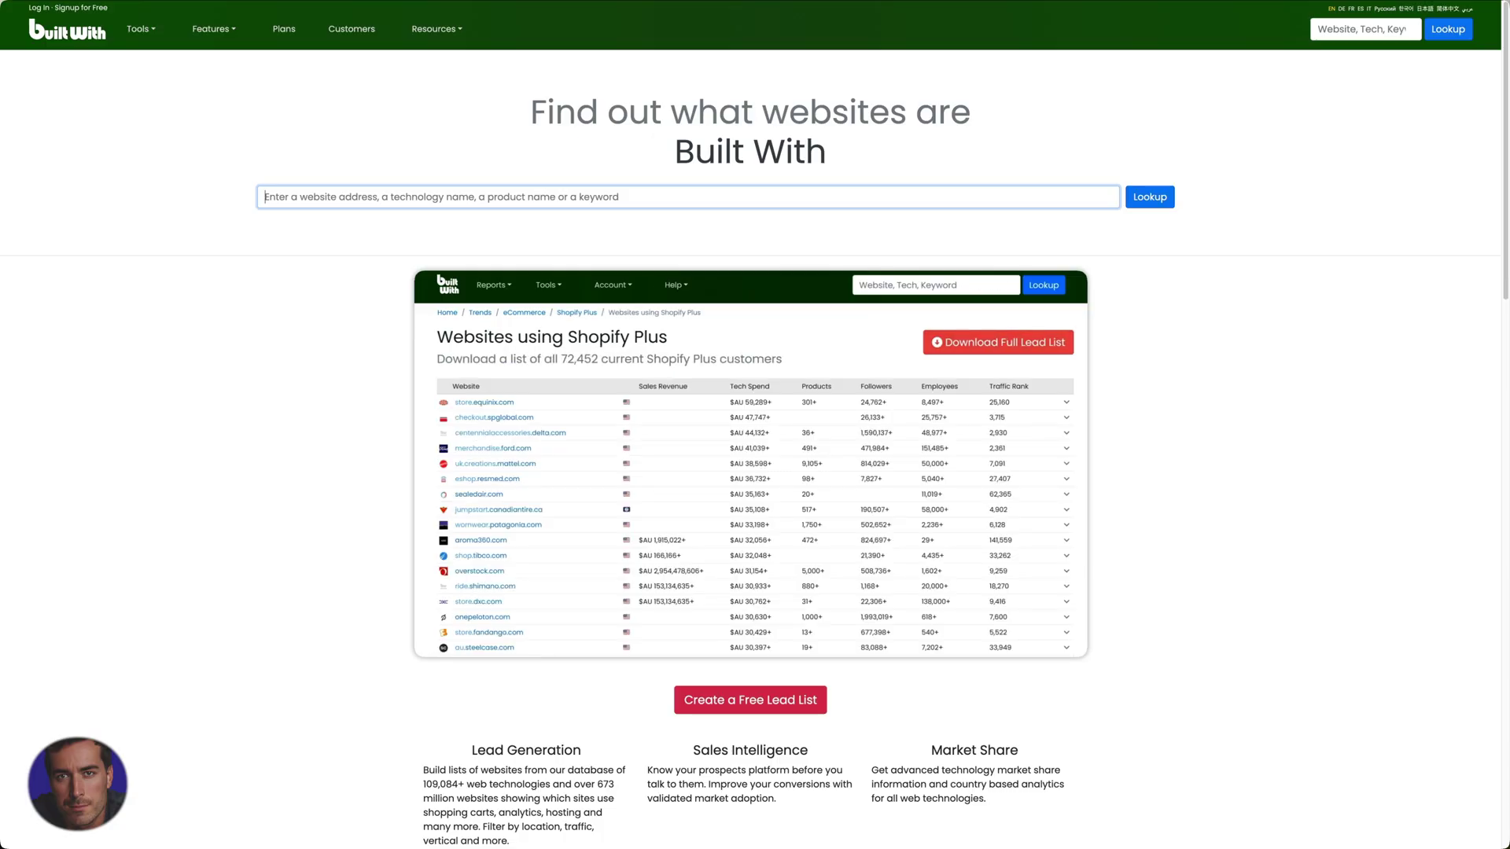
{"action": "type", "text": "fil"}
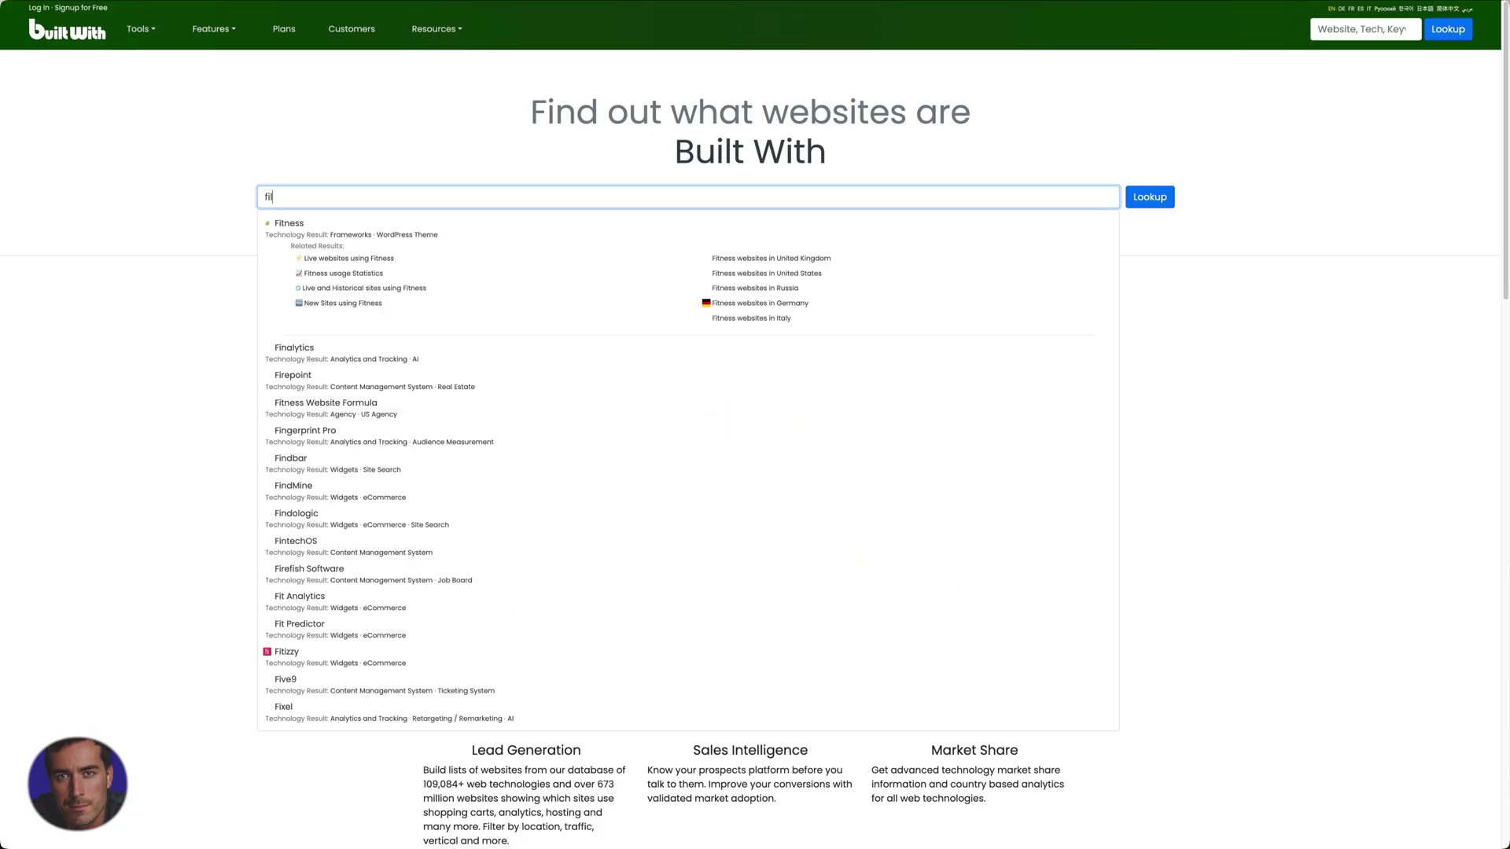
{"action": "type", "text": "mlifestyl"}
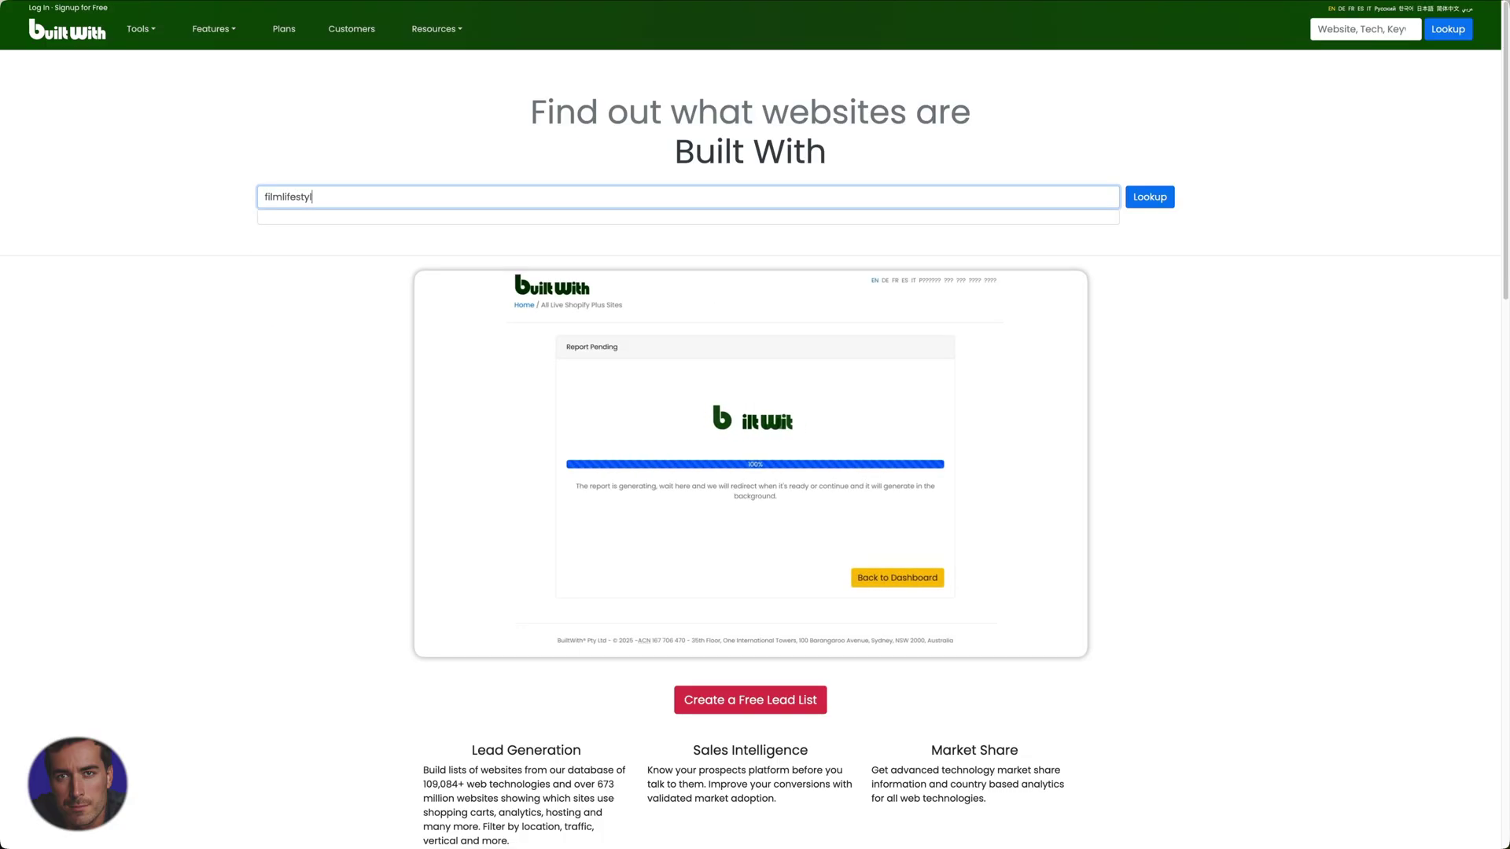
{"action": "type", "text": "e.com"}
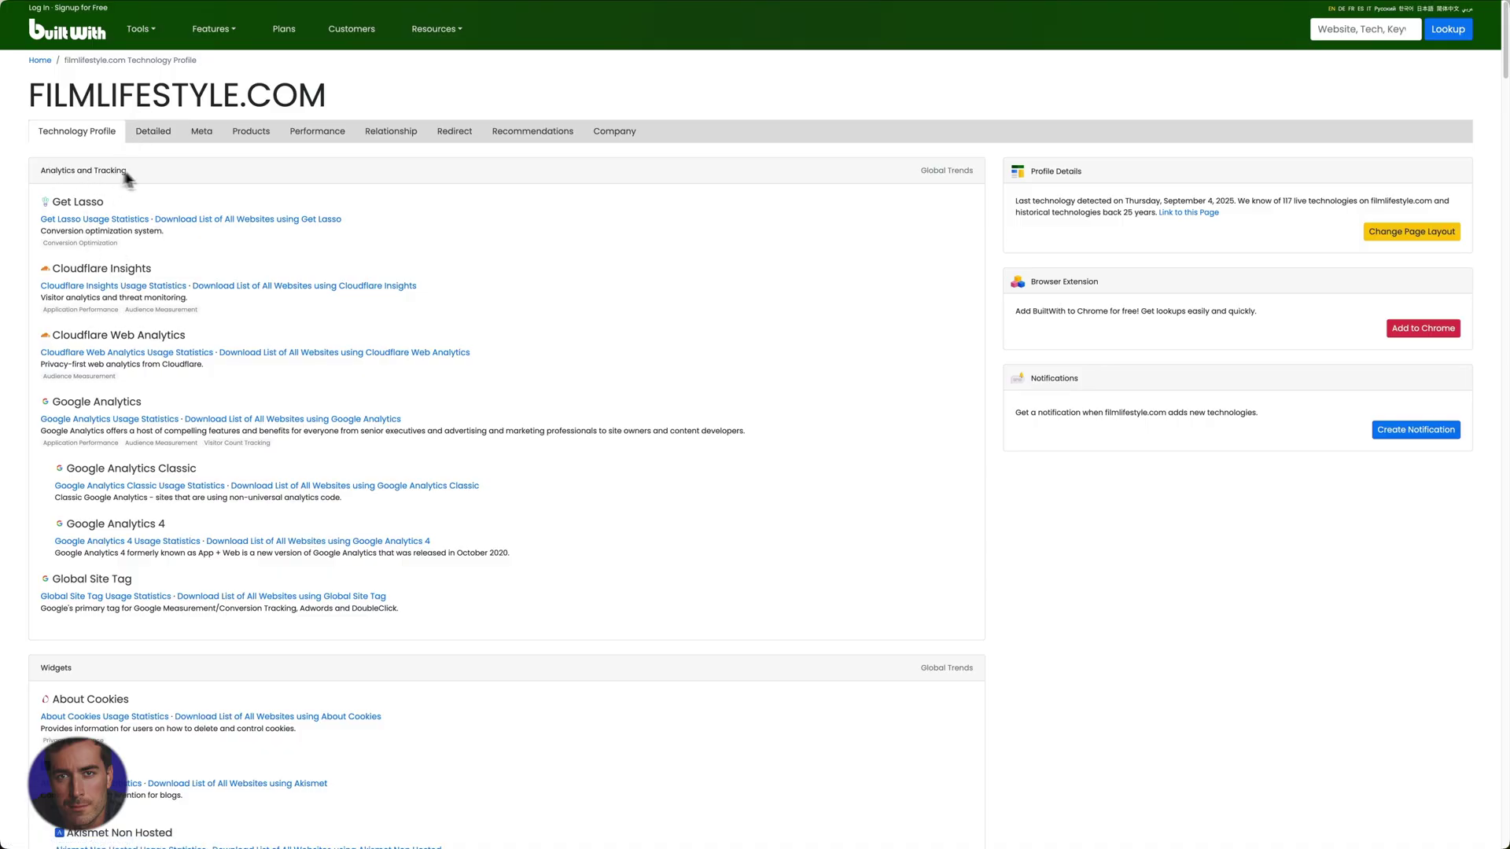
{"action": "triple_click", "coordinate": [73, 189]}
{"action": "left_click", "coordinate": [306, 225]}
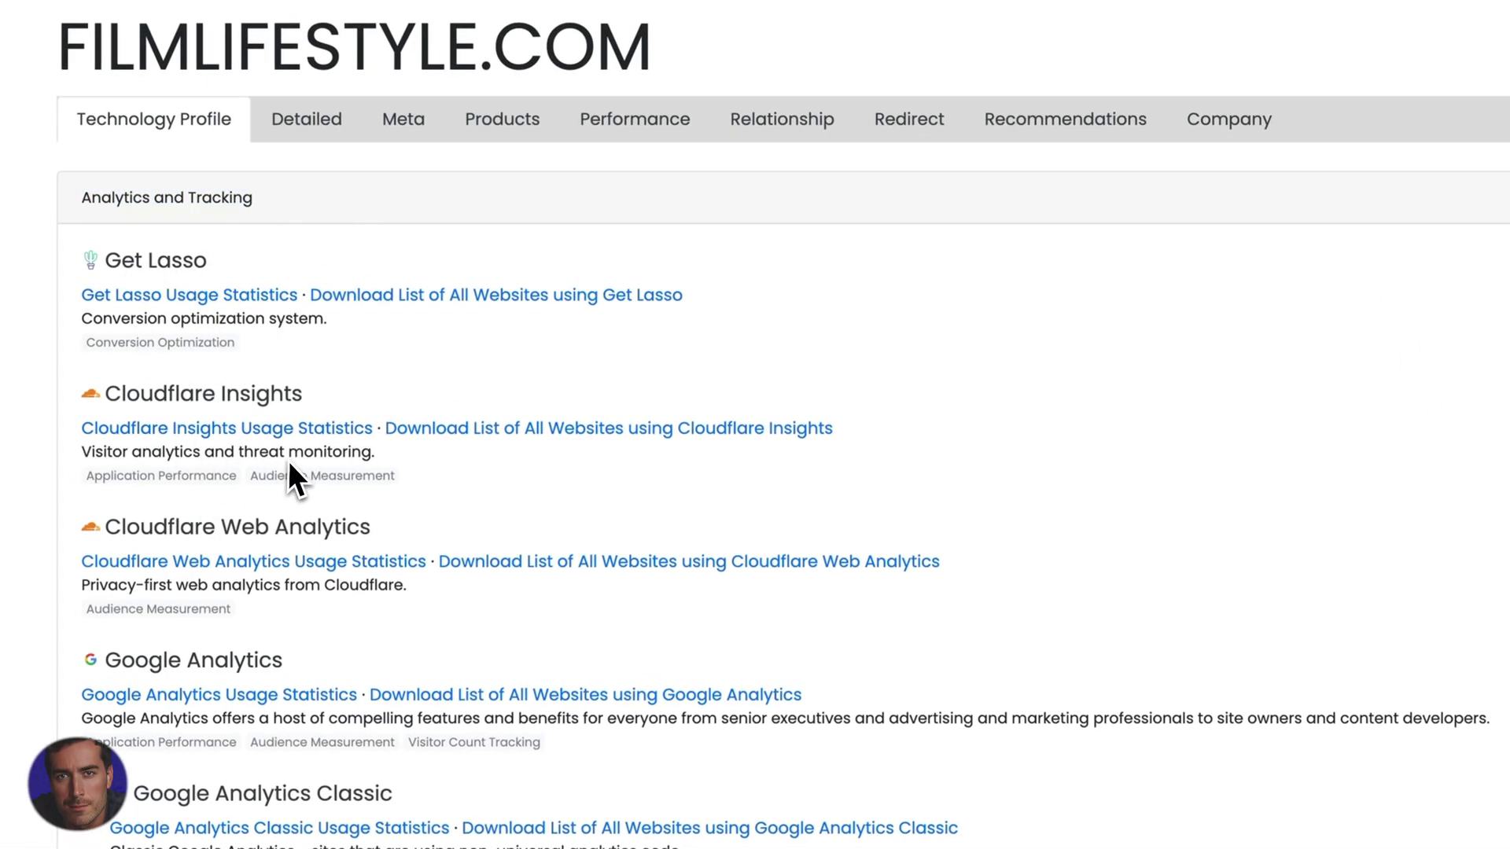
{"action": "scroll", "coordinate": [369, 498], "scroll_direction": "down", "scroll_amount": 1}
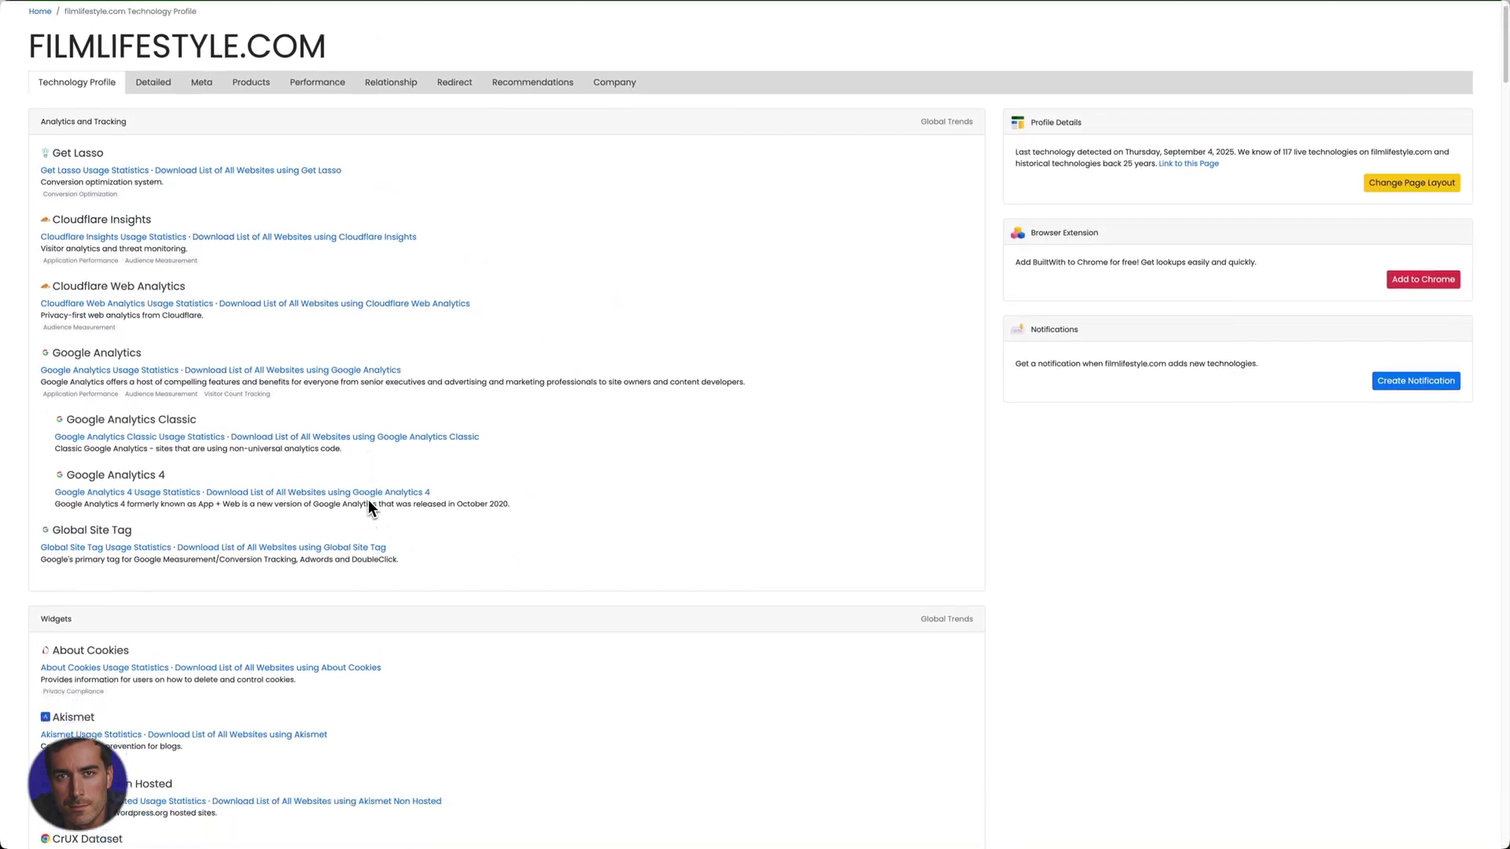
{"action": "scroll", "coordinate": [493, 417], "scroll_direction": "down", "scroll_amount": 3}
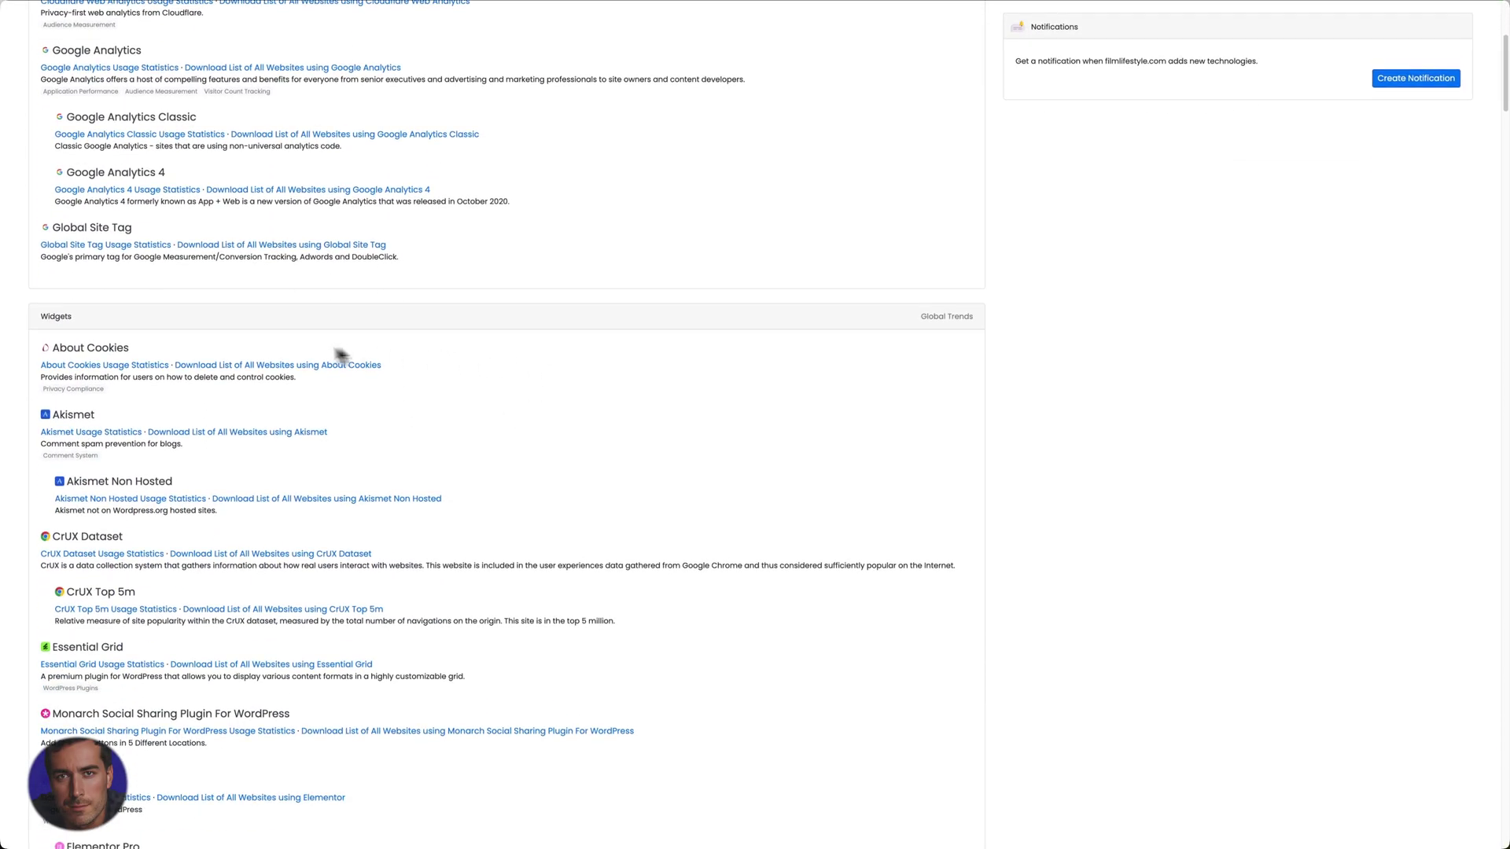
{"action": "scroll", "coordinate": [320, 430], "scroll_direction": "down", "scroll_amount": 1}
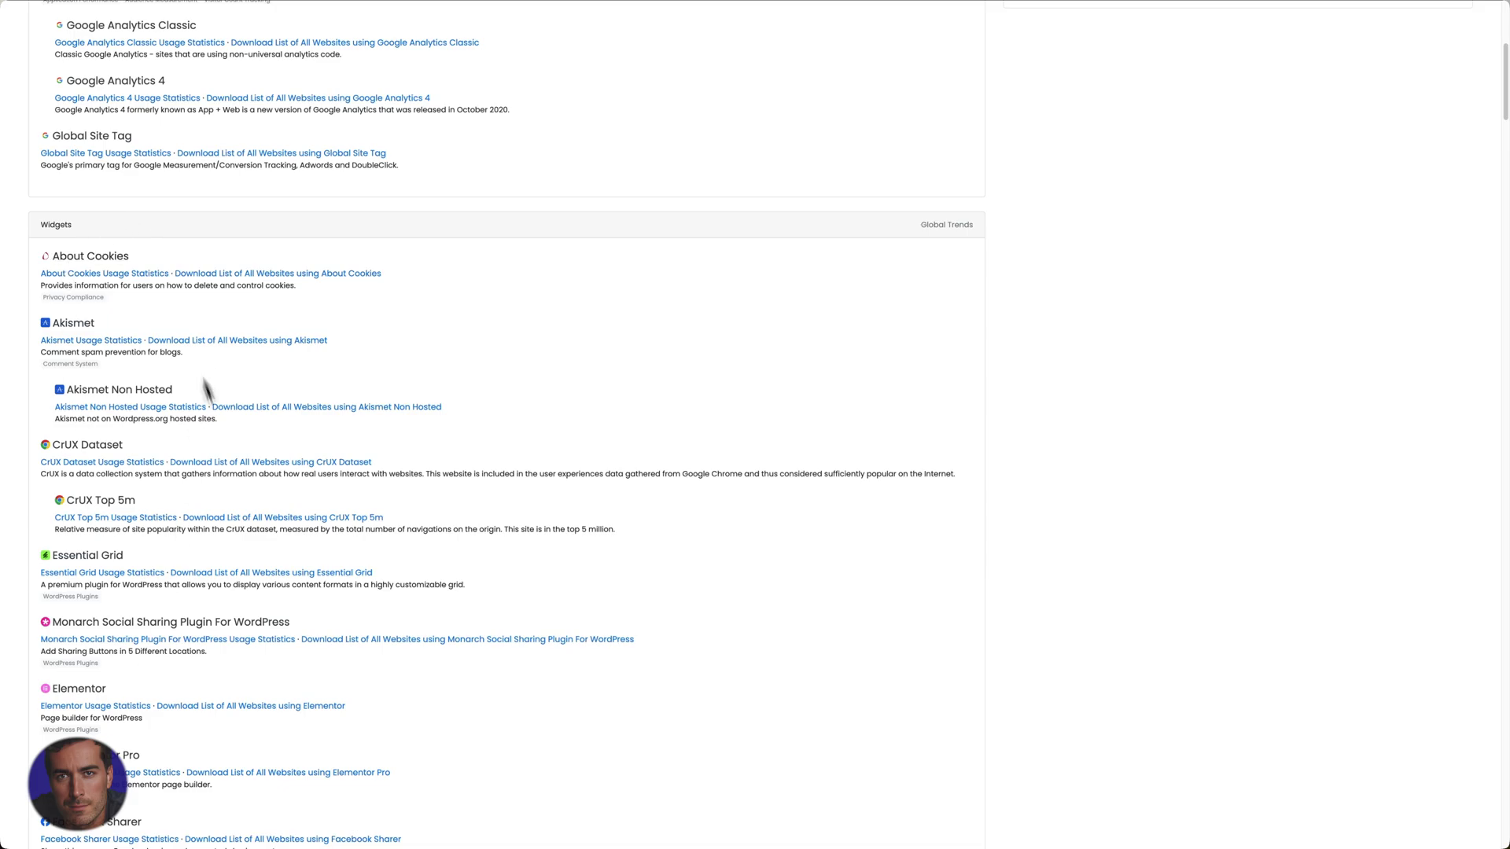
{"action": "scroll", "coordinate": [378, 472], "scroll_direction": "down", "scroll_amount": 1}
{"action": "scroll", "coordinate": [357, 448], "scroll_direction": "down", "scroll_amount": 2}
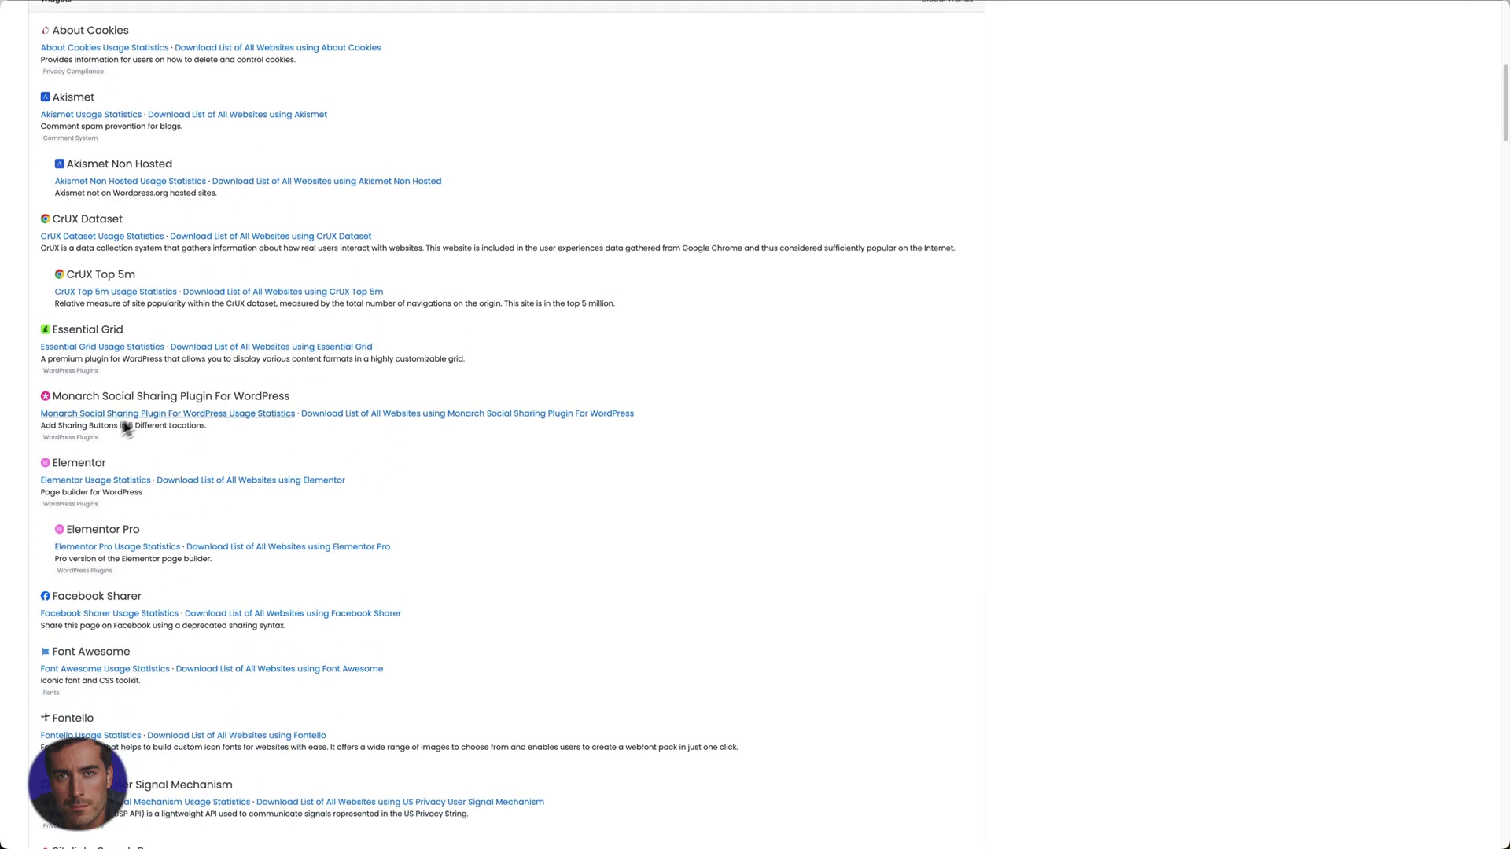
{"action": "left_click_drag", "start_coordinate": [301, 397], "coordinate": [51, 398]}
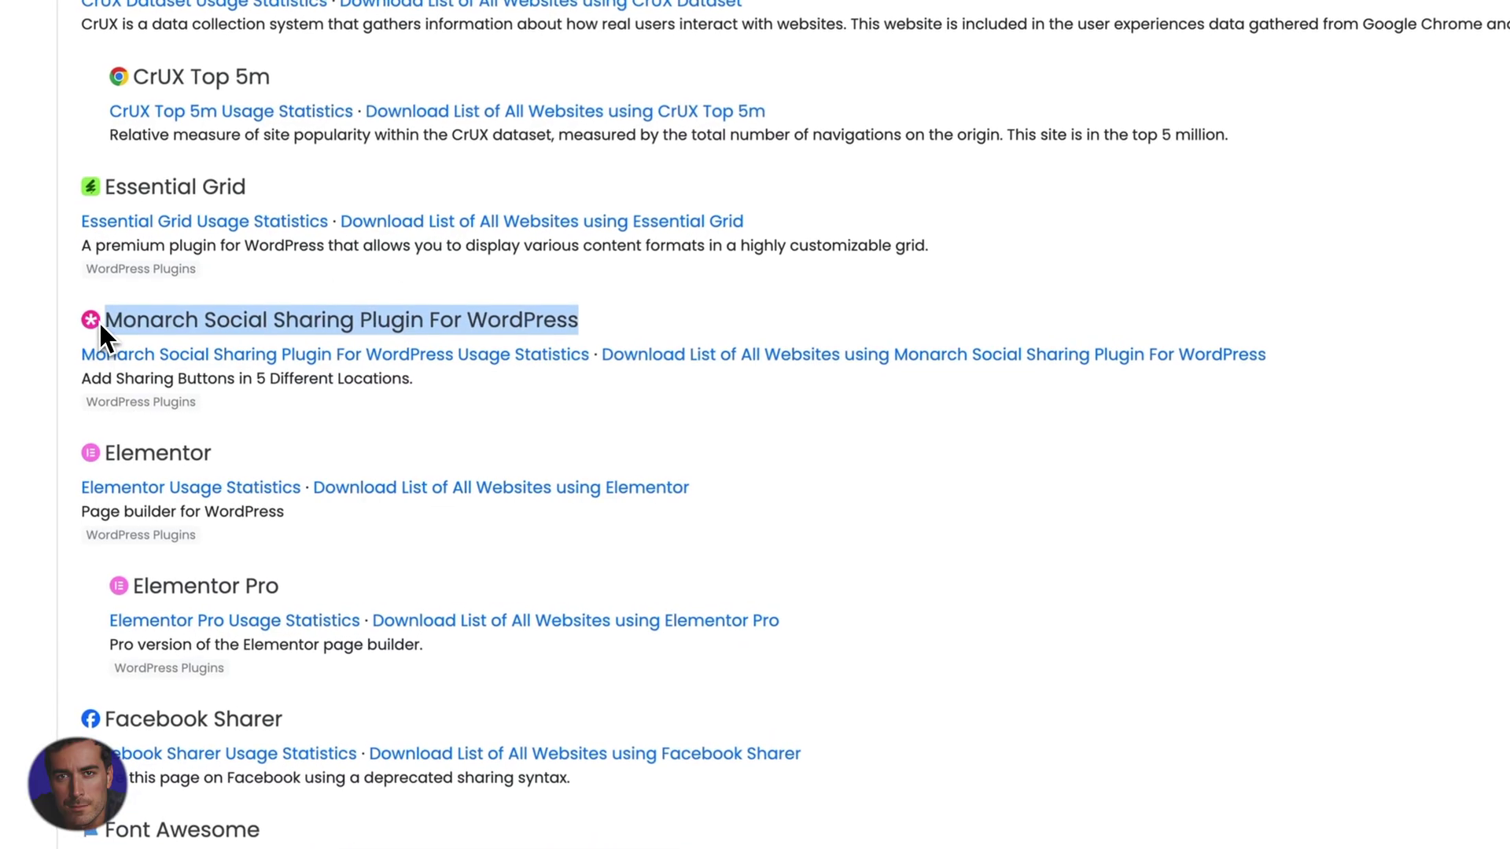
{"action": "scroll", "coordinate": [979, 543], "scroll_direction": "down", "scroll_amount": 3}
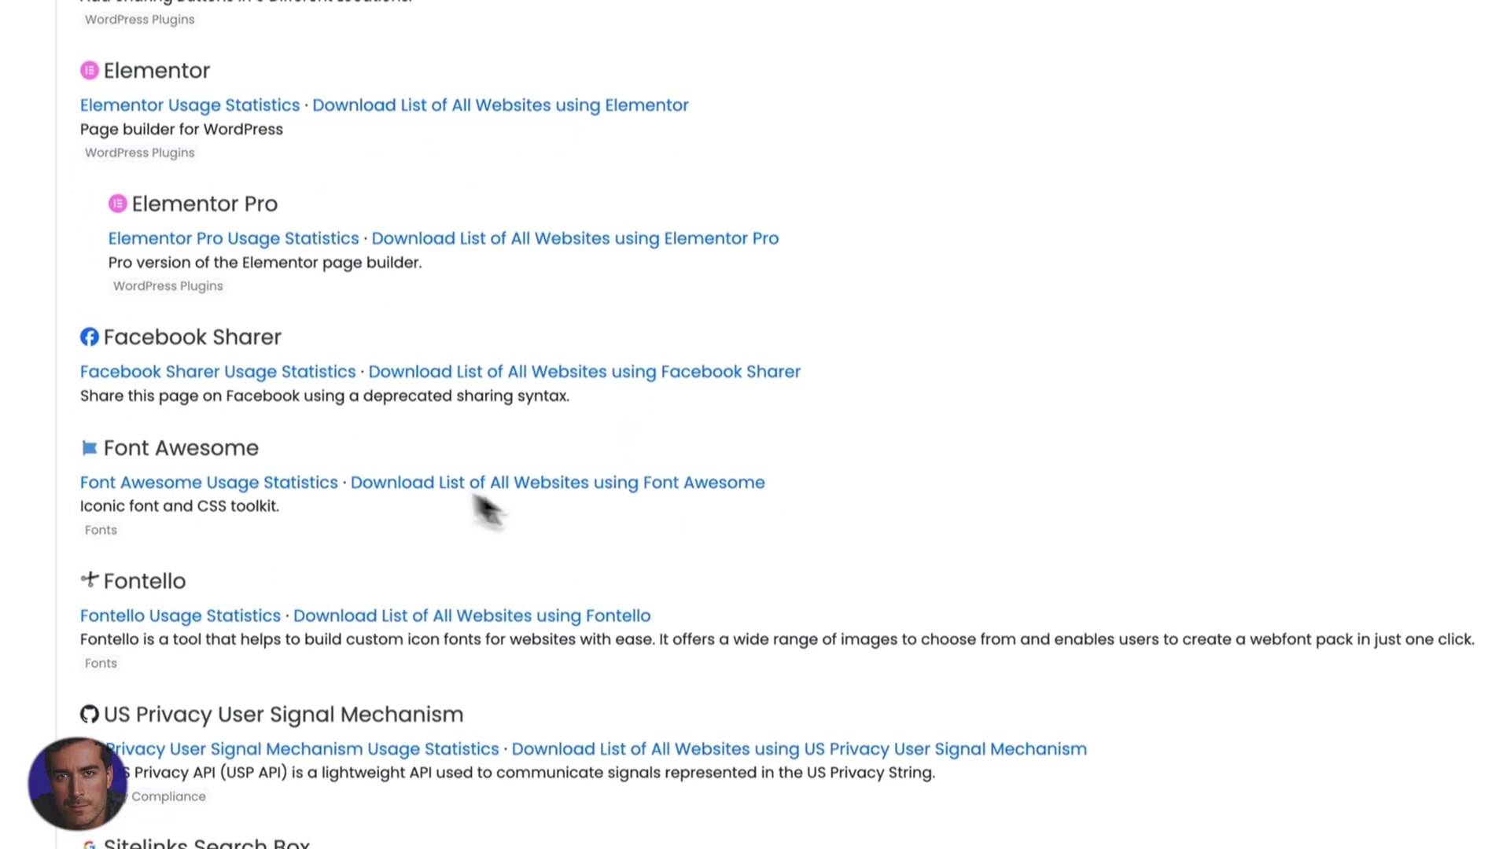
{"action": "scroll", "coordinate": [249, 508], "scroll_direction": "down", "scroll_amount": 2}
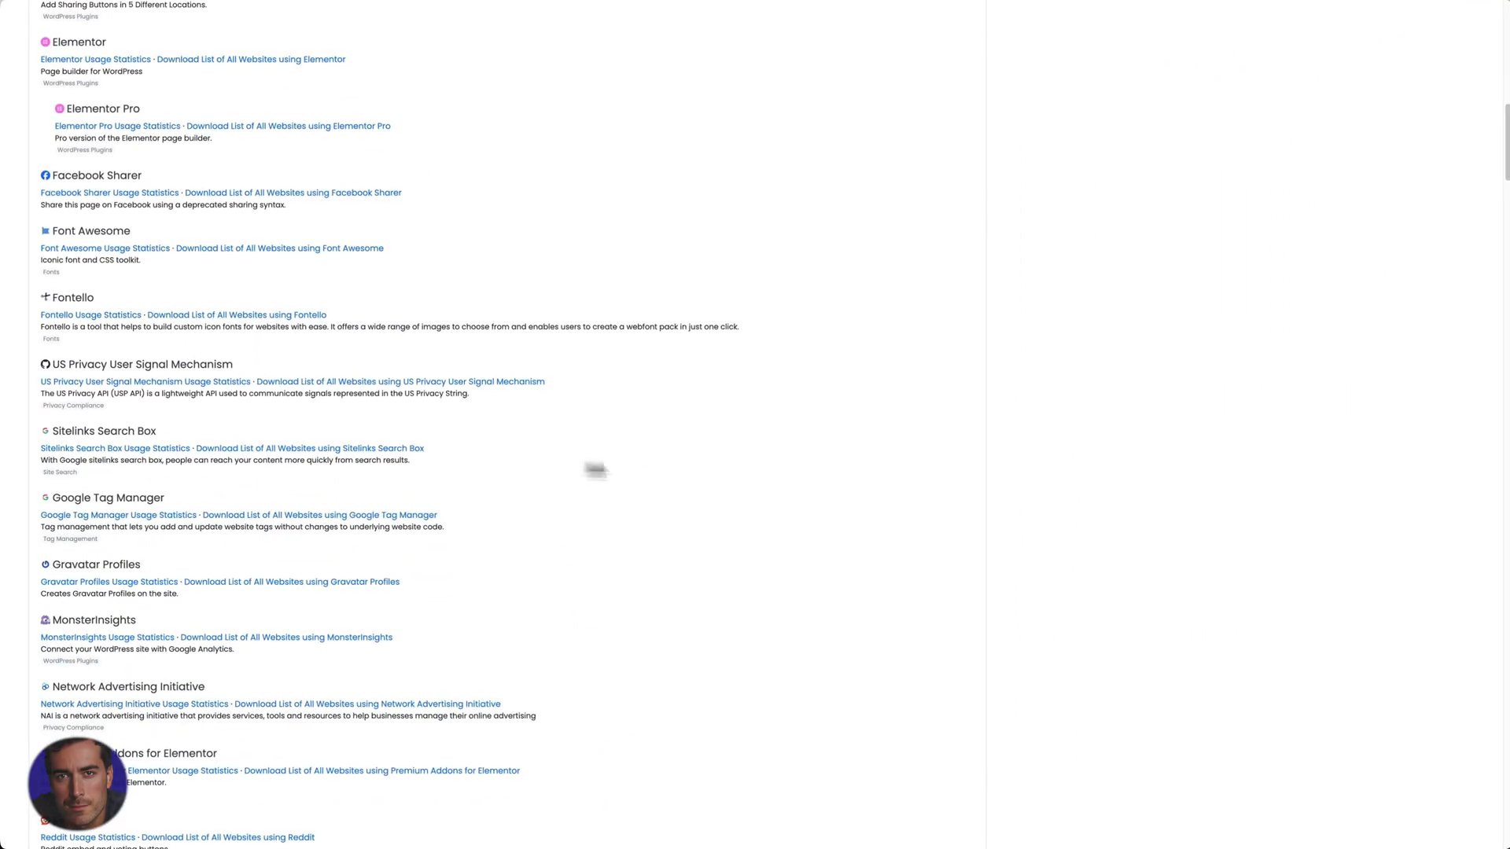
{"action": "scroll", "coordinate": [706, 486], "scroll_direction": "down", "scroll_amount": 2}
{"action": "scroll", "coordinate": [542, 507], "scroll_direction": "down", "scroll_amount": 3}
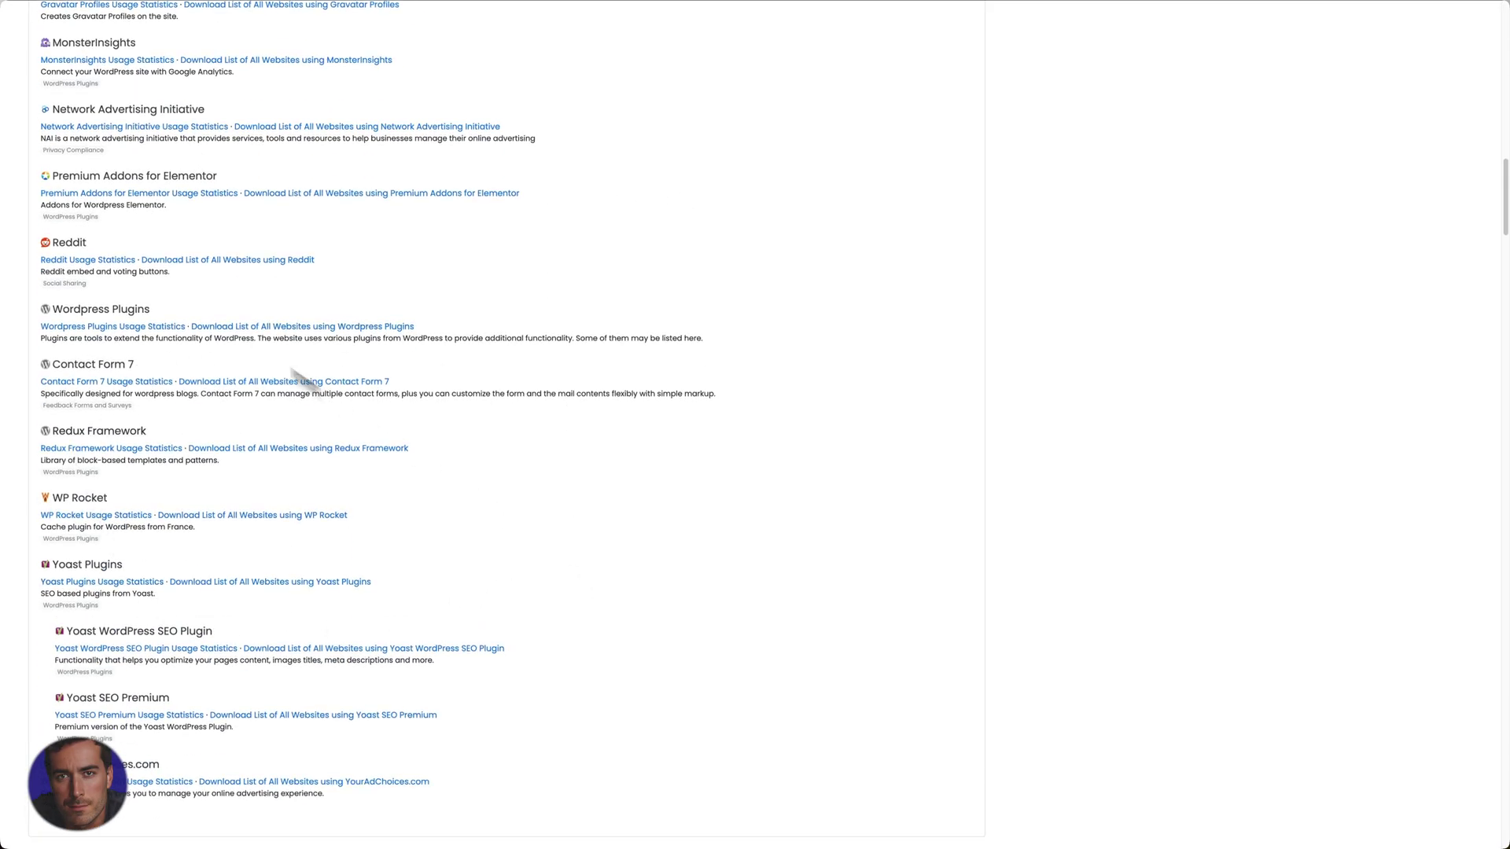
{"action": "left_click_drag", "start_coordinate": [177, 434], "coordinate": [74, 446]}
{"action": "left_click", "coordinate": [662, 430]}
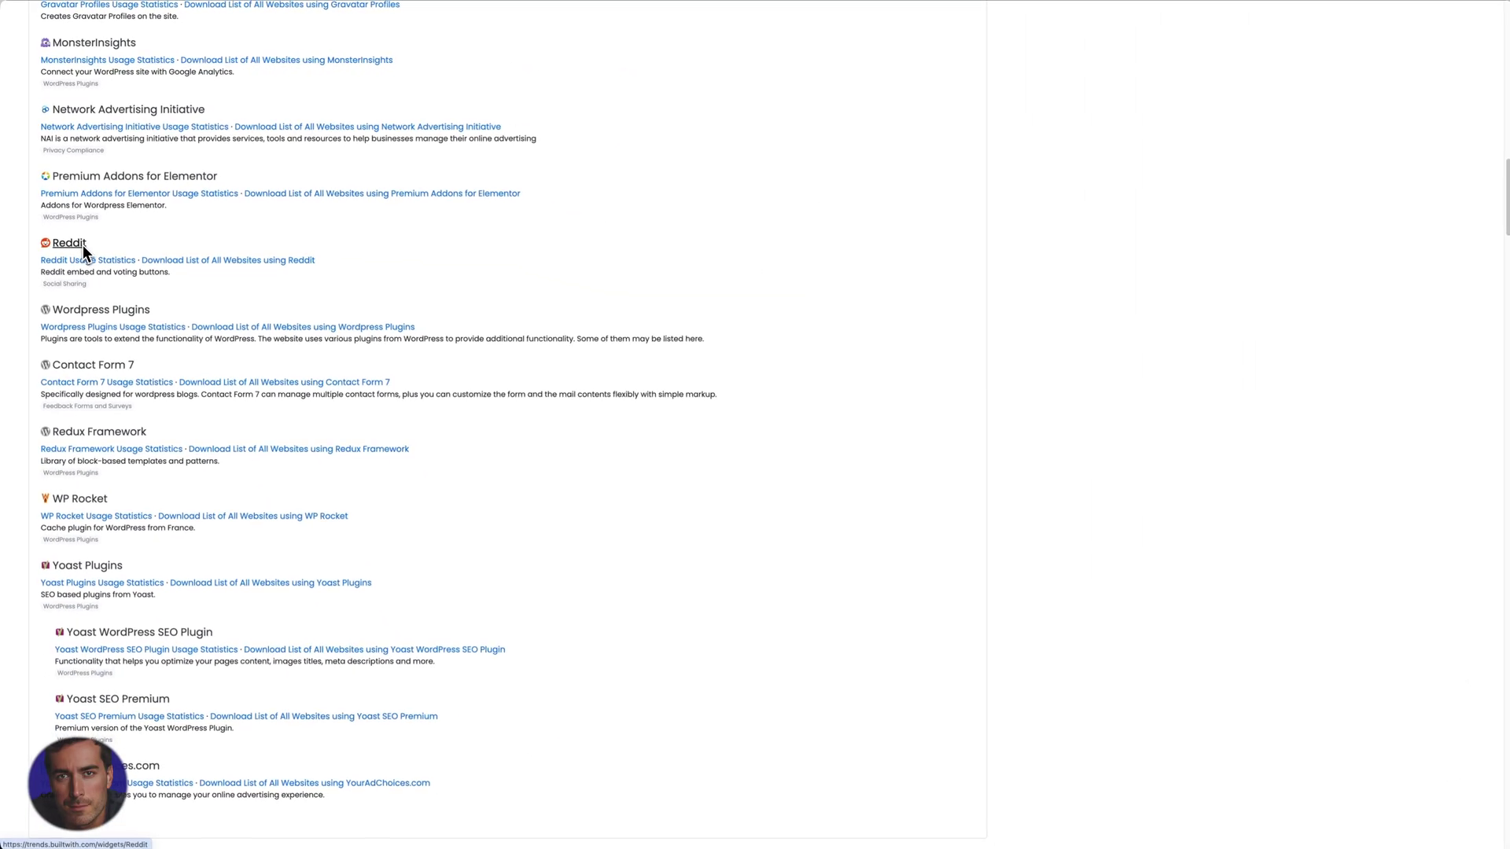
{"action": "scroll", "coordinate": [517, 287], "scroll_direction": "down", "scroll_amount": 2}
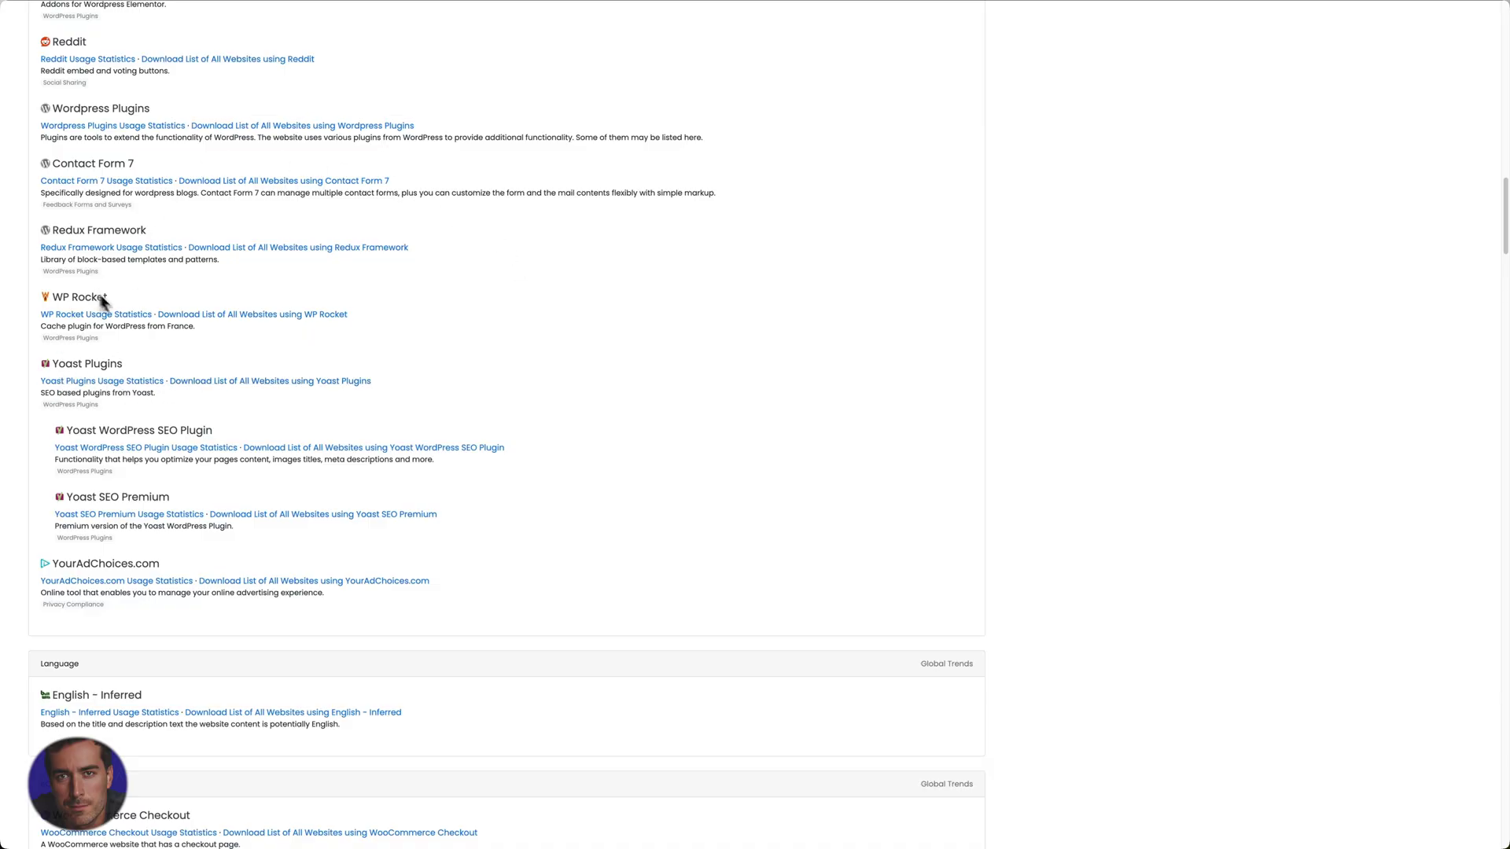
{"action": "triple_click", "coordinate": [45, 298]}
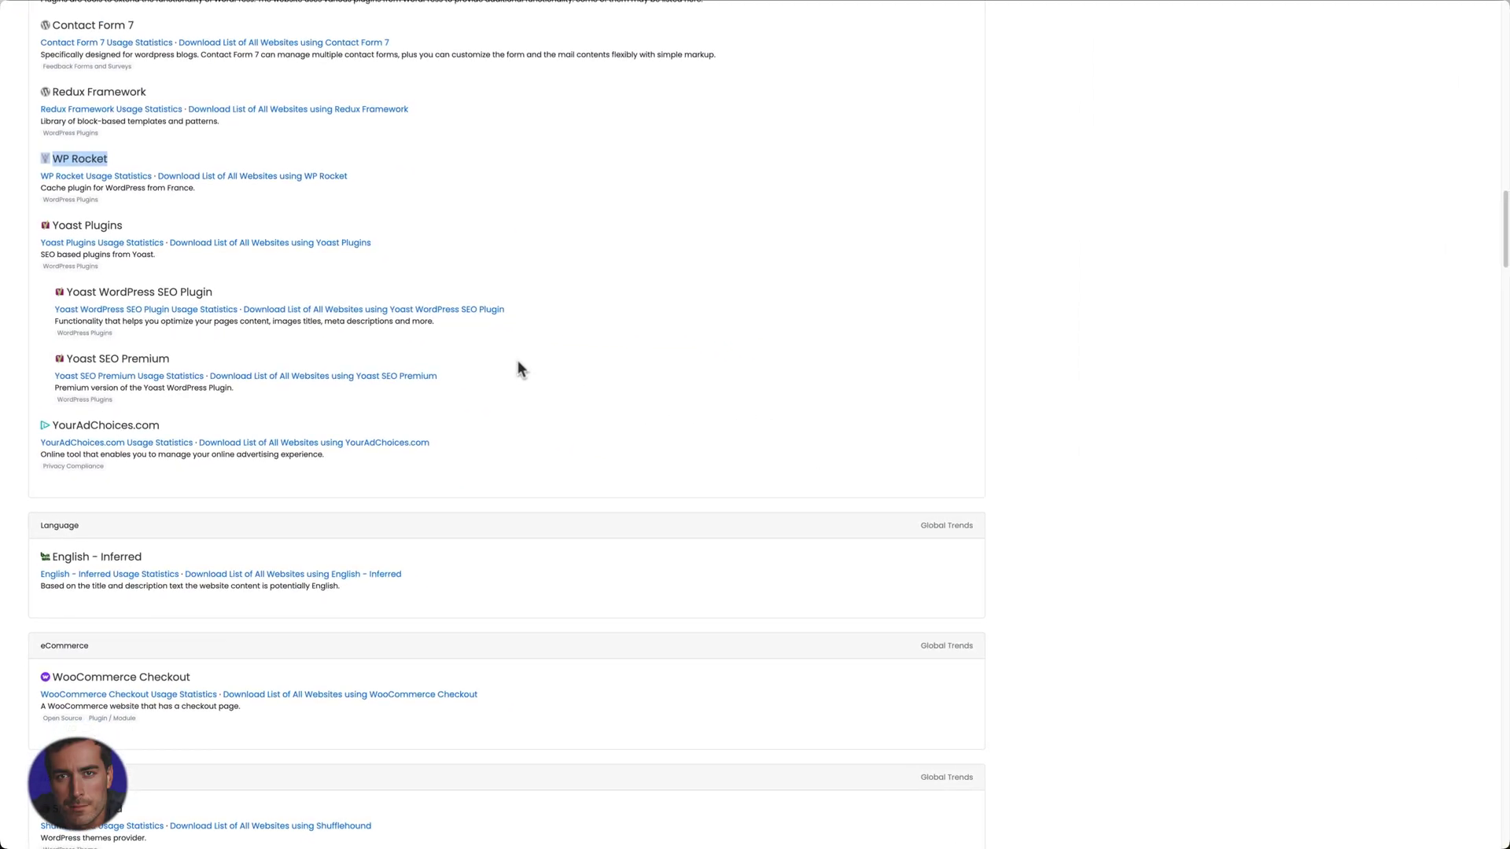
{"action": "scroll", "coordinate": [577, 425], "scroll_direction": "down", "scroll_amount": 2}
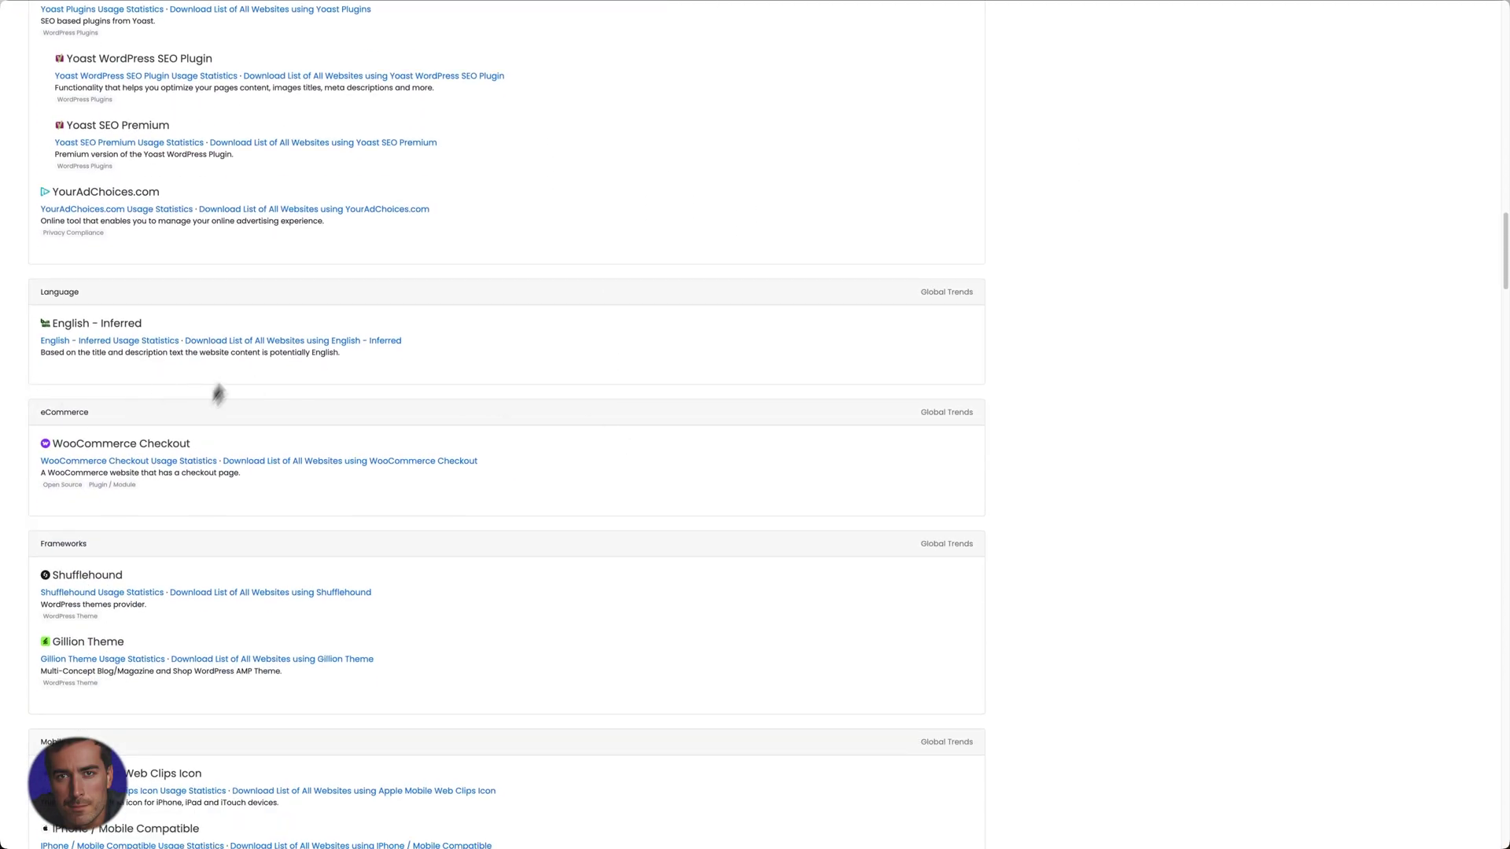
{"action": "scroll", "coordinate": [142, 304], "scroll_direction": "down", "scroll_amount": 2}
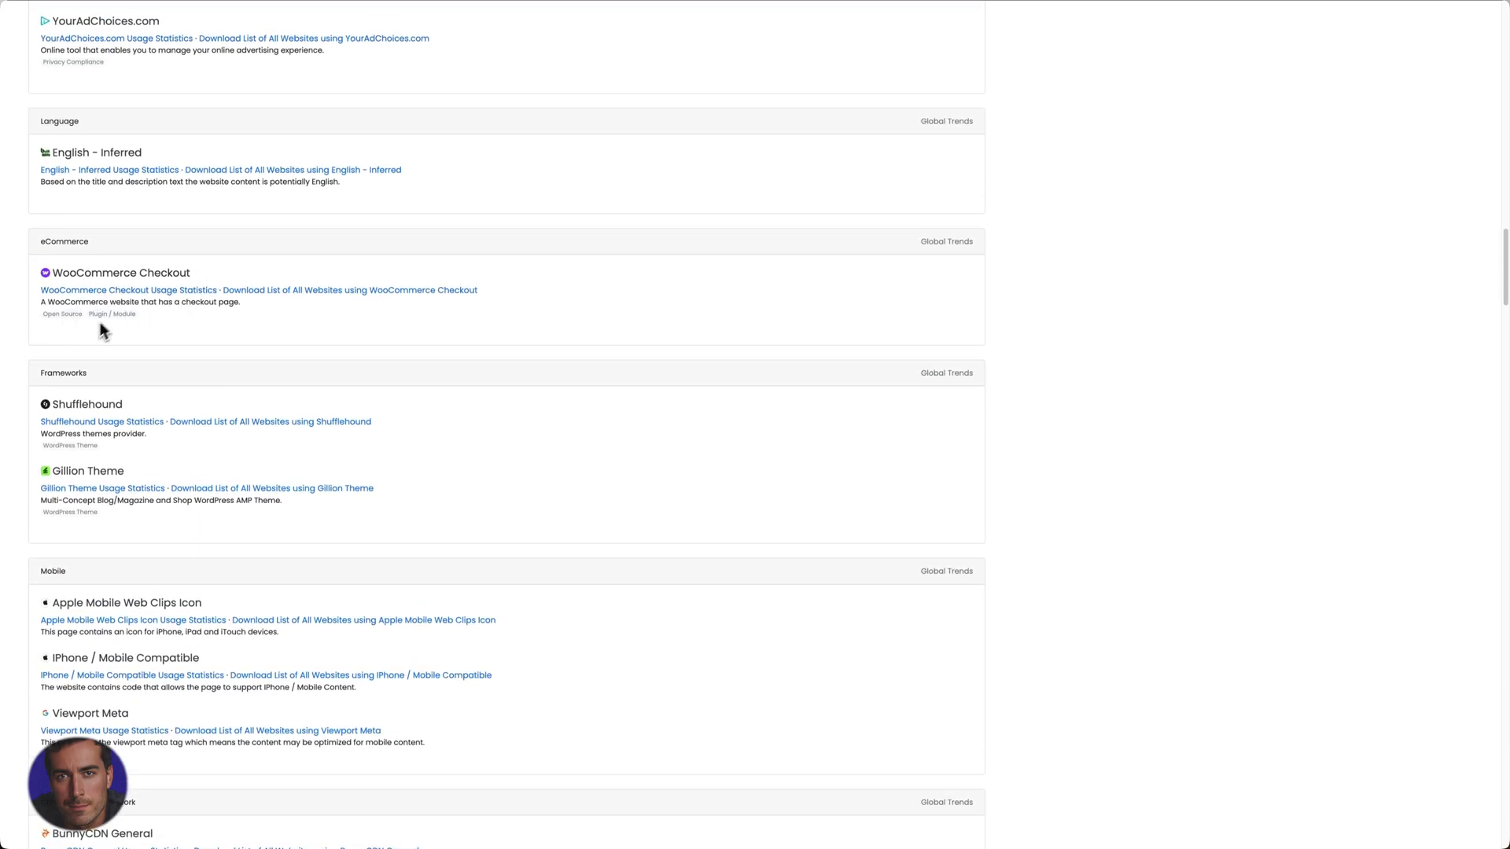
{"action": "scroll", "coordinate": [118, 337], "scroll_direction": "down", "scroll_amount": 2}
{"action": "scroll", "coordinate": [136, 346], "scroll_direction": "down", "scroll_amount": 2}
{"action": "scroll", "coordinate": [136, 346], "scroll_direction": "up", "scroll_amount": 1}
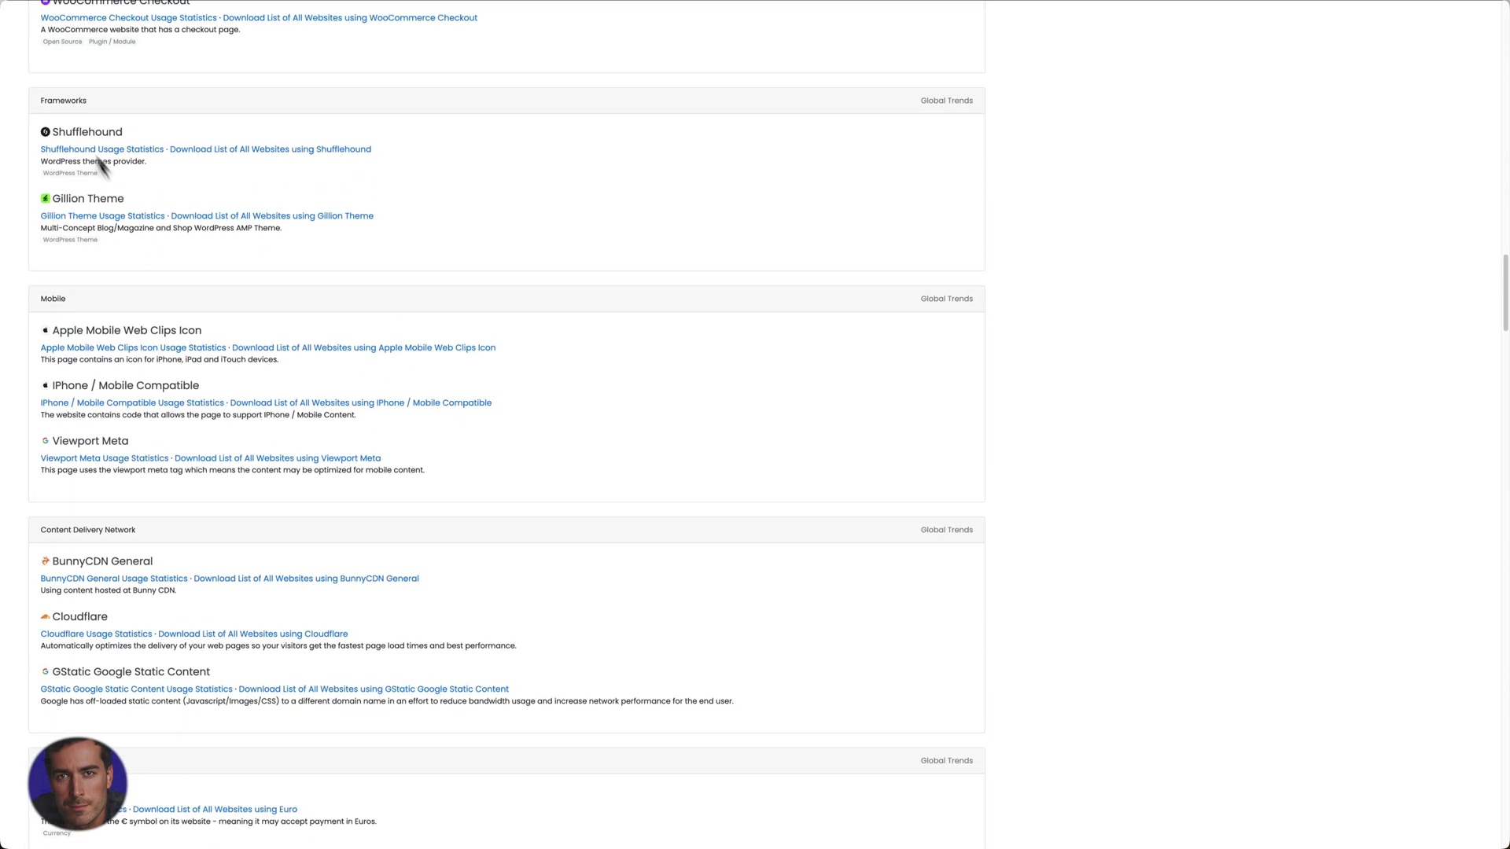
Step: Highlight the Shufflehound/Gillion Theme and jQuery 3.7.1–Intersection Observer entries, then deselect
{"action": "mouse_move", "coordinate": [296, 265]}
{"action": "left_mouse_down"}
{"action": "mouse_move", "coordinate": [53, 196]}
{"action": "mouse_move", "coordinate": [17, 116]}
{"action": "left_mouse_up"}
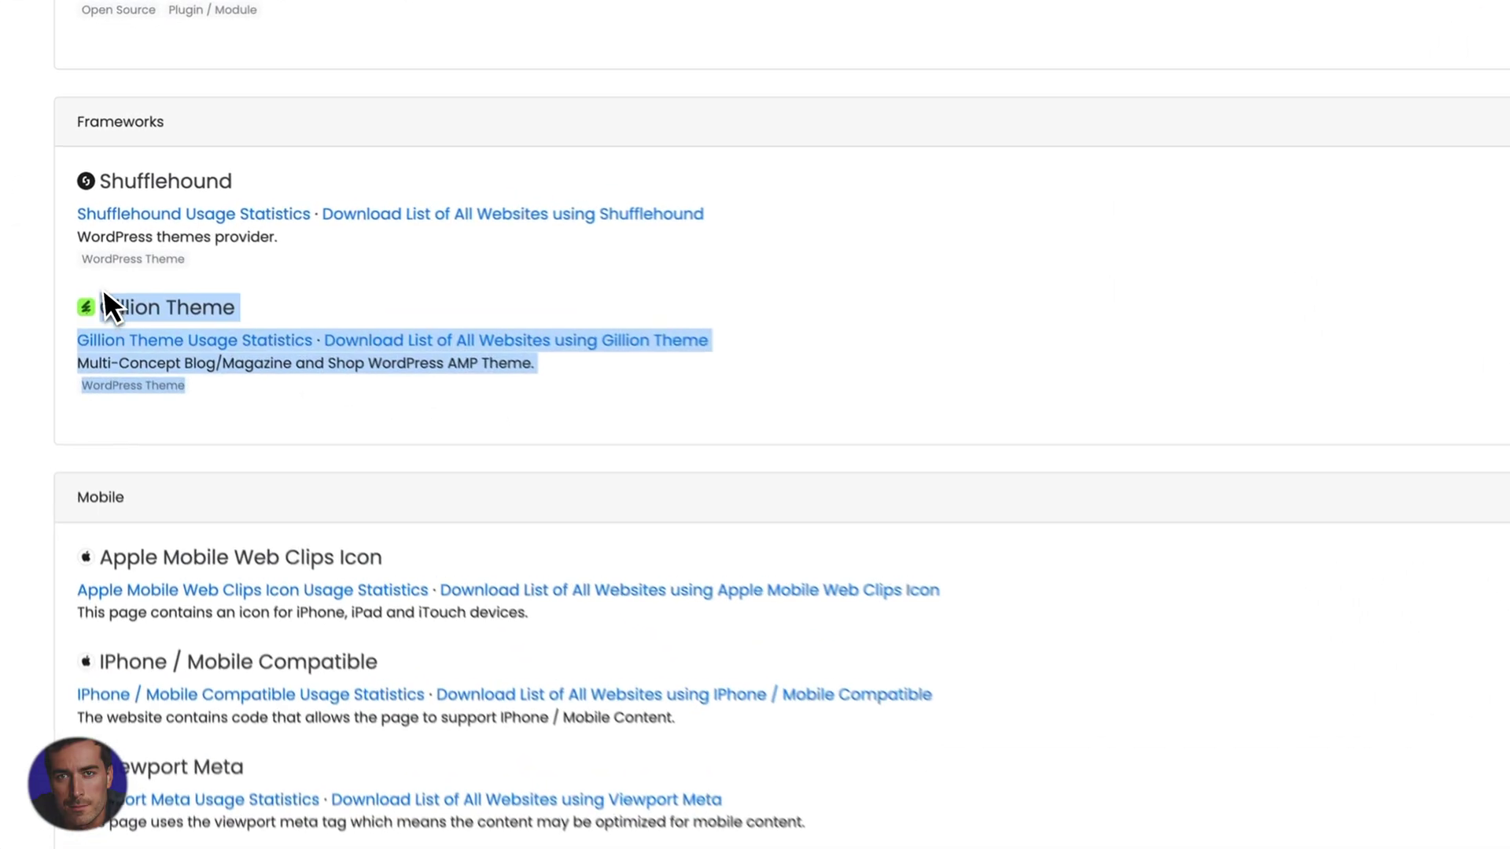
{"action": "scroll", "coordinate": [484, 424], "scroll_direction": "down", "scroll_amount": 2}
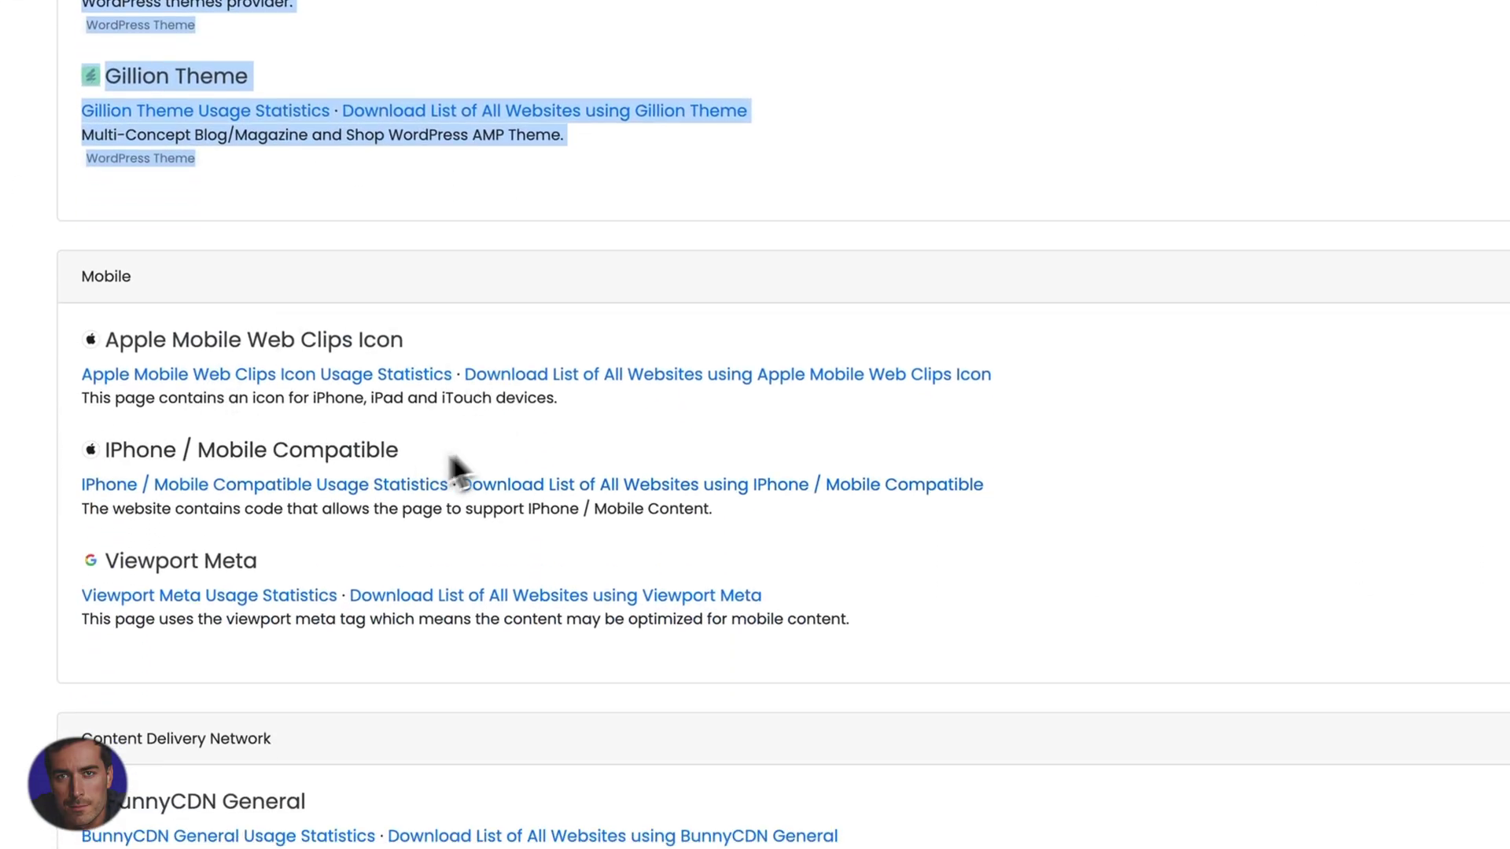
{"action": "scroll", "coordinate": [460, 472], "scroll_direction": "down", "scroll_amount": 2}
{"action": "scroll", "coordinate": [637, 472], "scroll_direction": "down", "scroll_amount": 3}
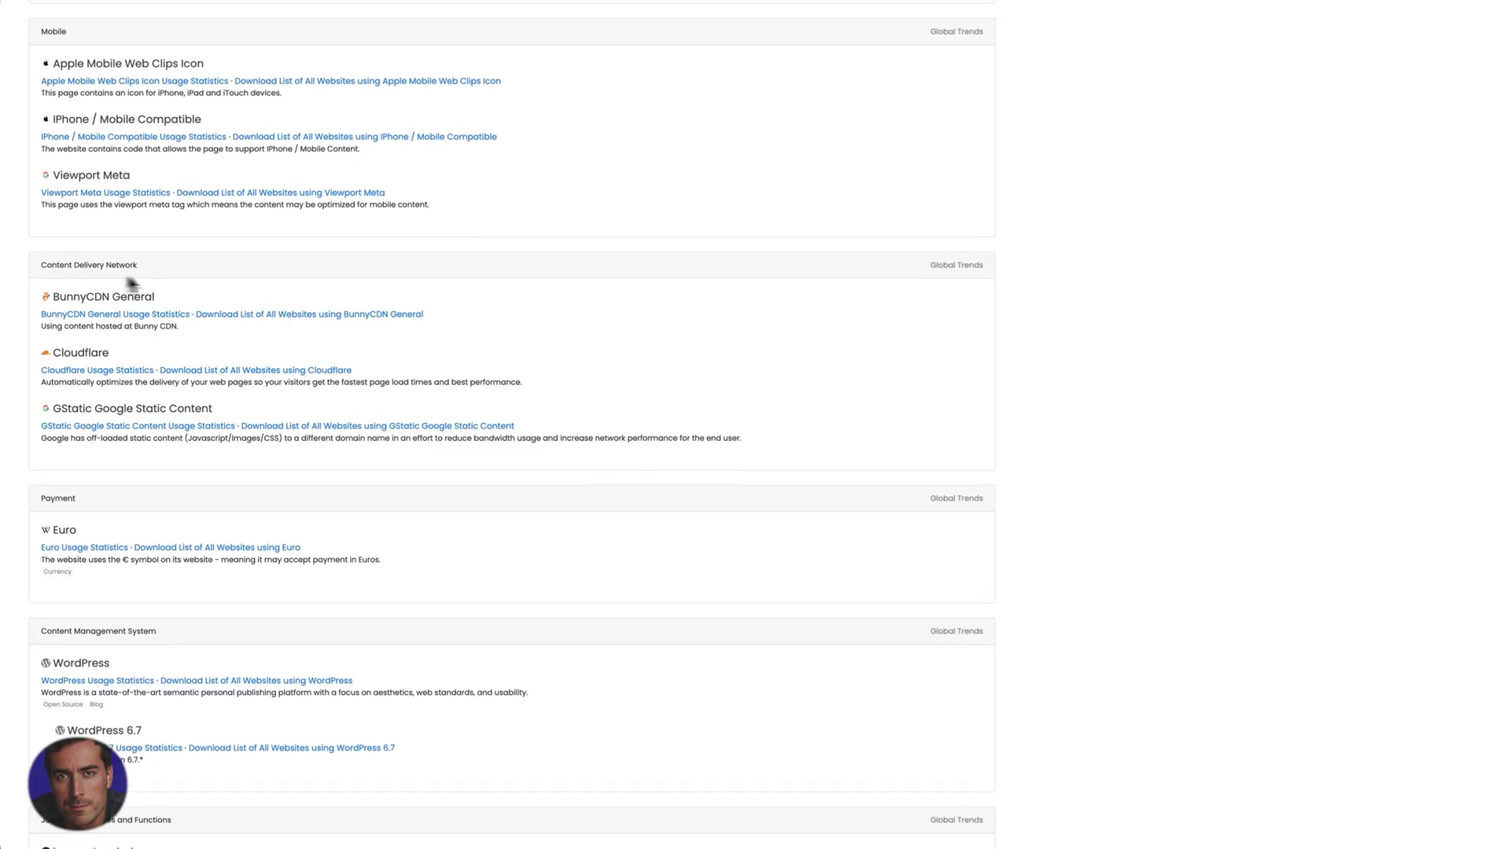
{"action": "scroll", "coordinate": [189, 300], "scroll_direction": "down", "scroll_amount": 2}
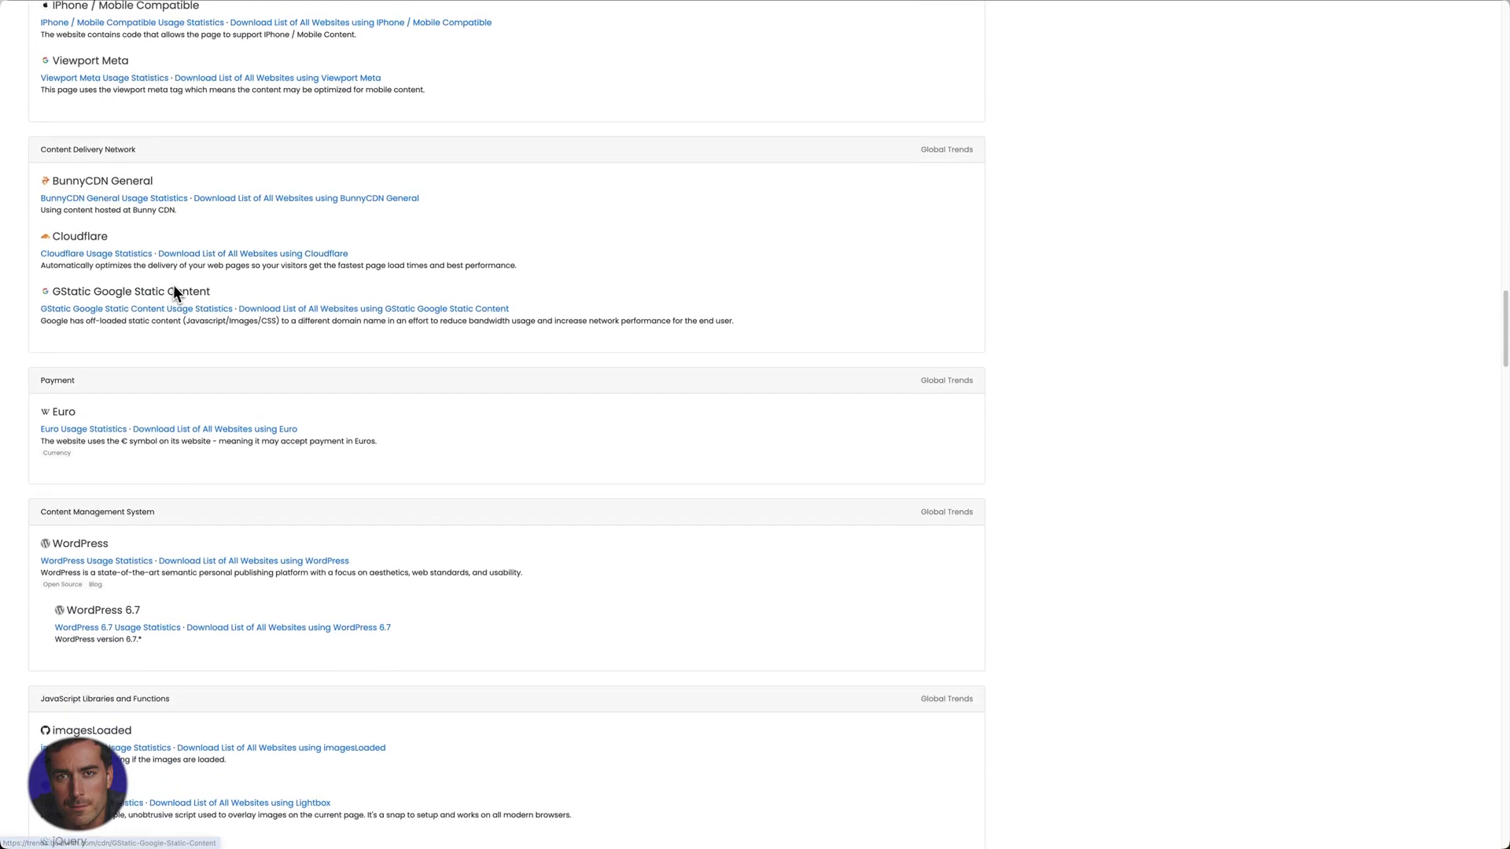
{"action": "scroll", "coordinate": [179, 286], "scroll_direction": "down", "scroll_amount": 3}
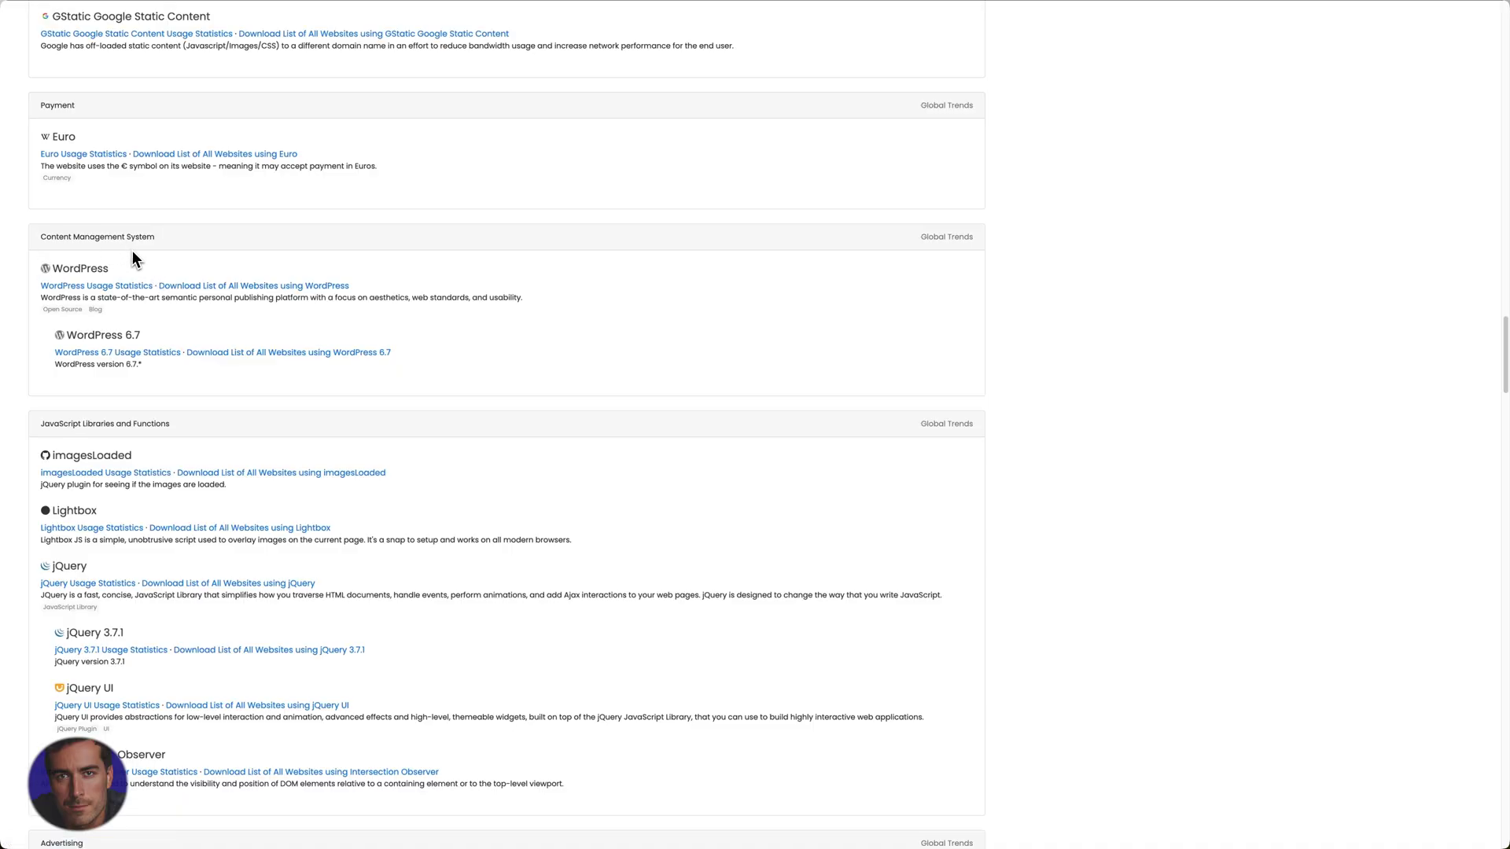
{"action": "scroll", "coordinate": [209, 299], "scroll_direction": "down", "scroll_amount": 1}
{"action": "scroll", "coordinate": [209, 299], "scroll_direction": "down", "scroll_amount": 2}
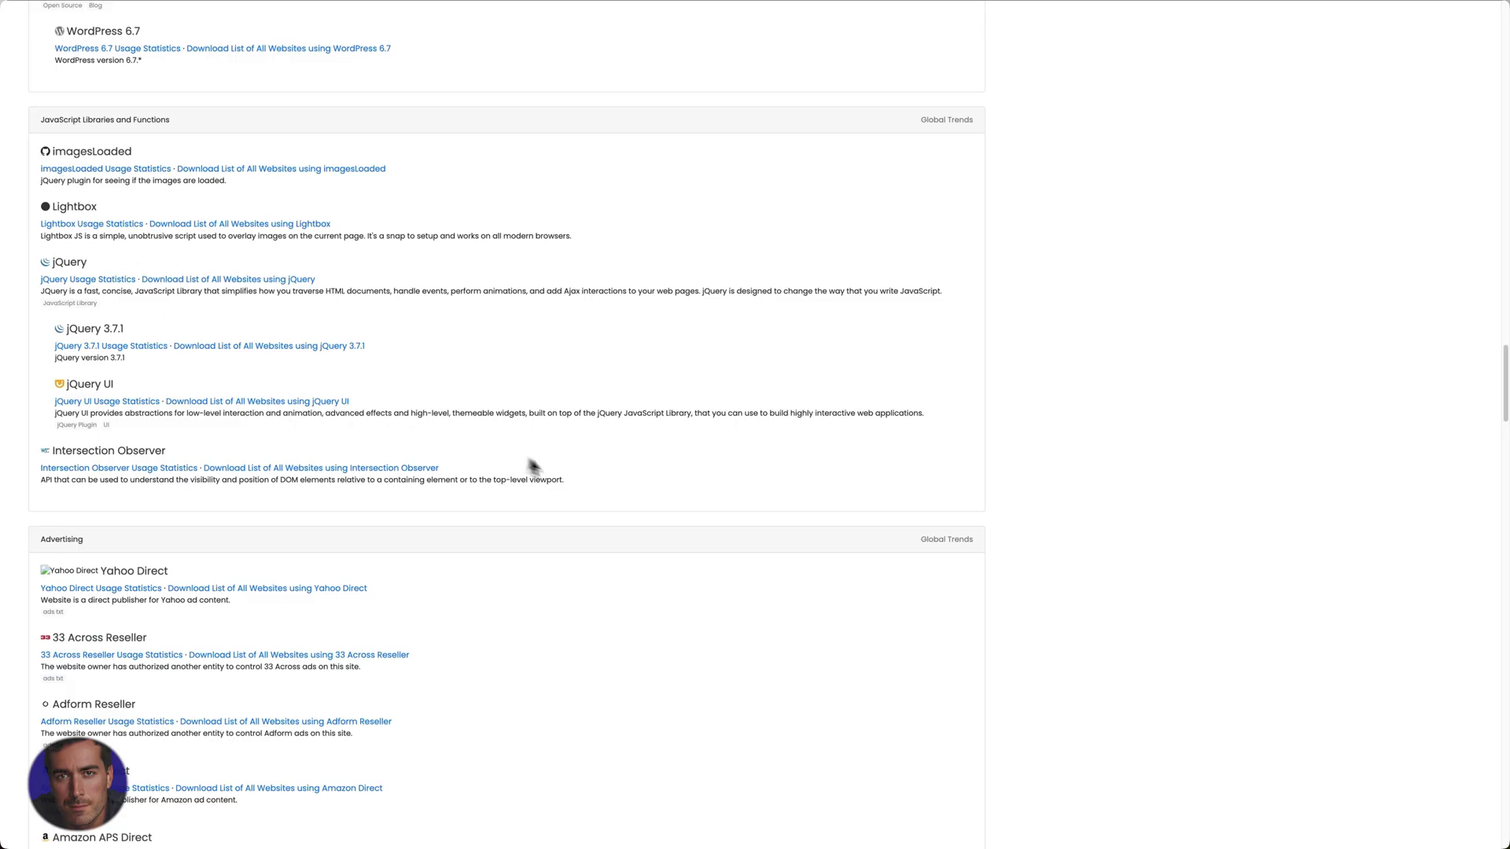
{"action": "left_click_drag", "start_coordinate": [566, 480], "coordinate": [80, 321]}
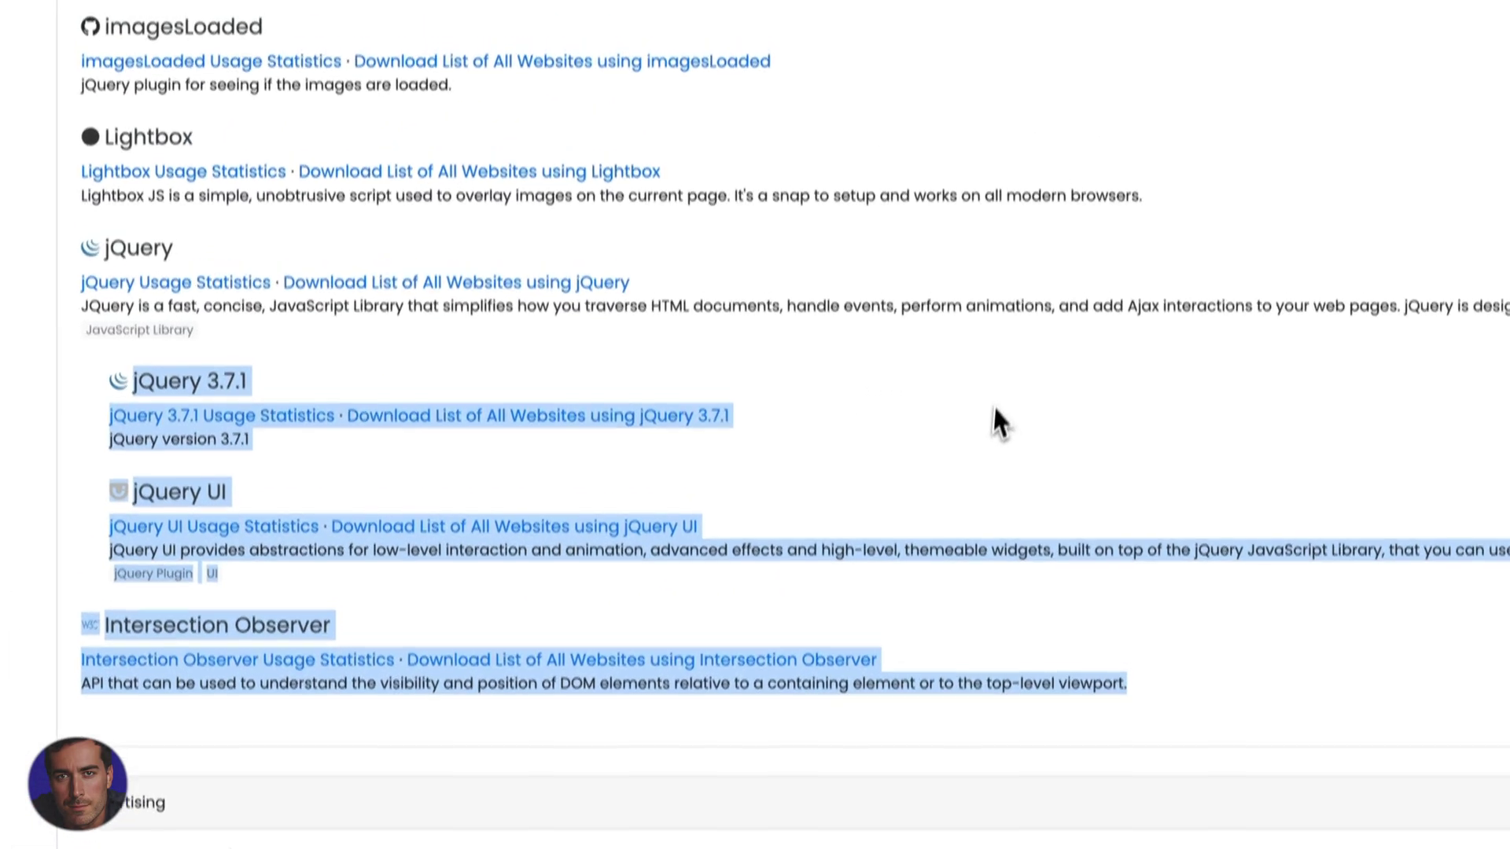
{"action": "left_click", "coordinate": [993, 422]}
{"action": "scroll", "coordinate": [1045, 523], "scroll_direction": "down", "scroll_amount": 5}
{"action": "scroll", "coordinate": [1045, 523], "scroll_direction": "down", "scroll_amount": 1}
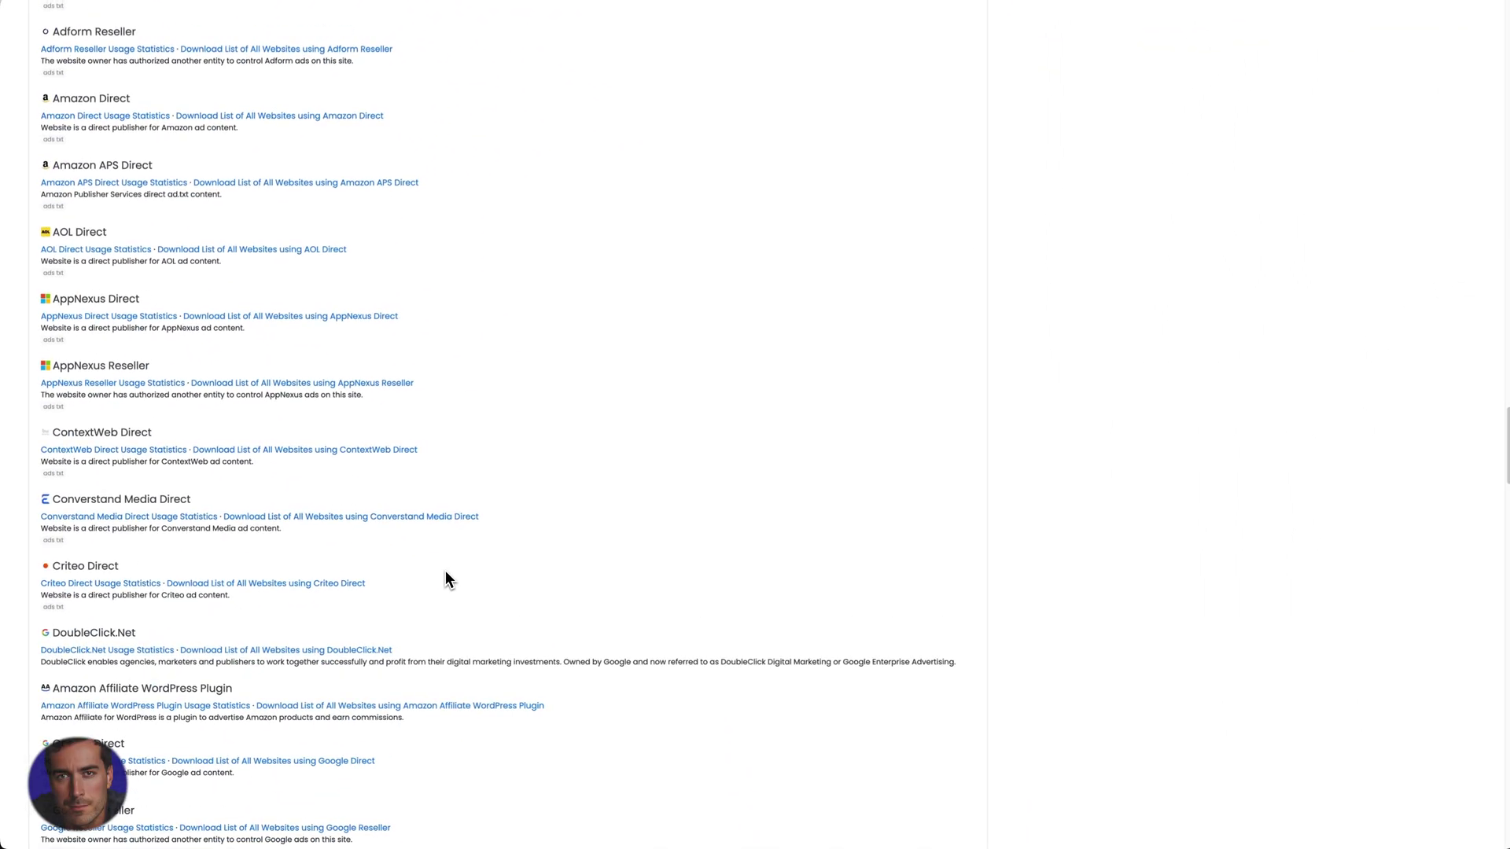
{"action": "scroll", "coordinate": [444, 570], "scroll_direction": "up", "scroll_amount": 5}
{"action": "scroll", "coordinate": [424, 561], "scroll_direction": "down", "scroll_amount": 3}
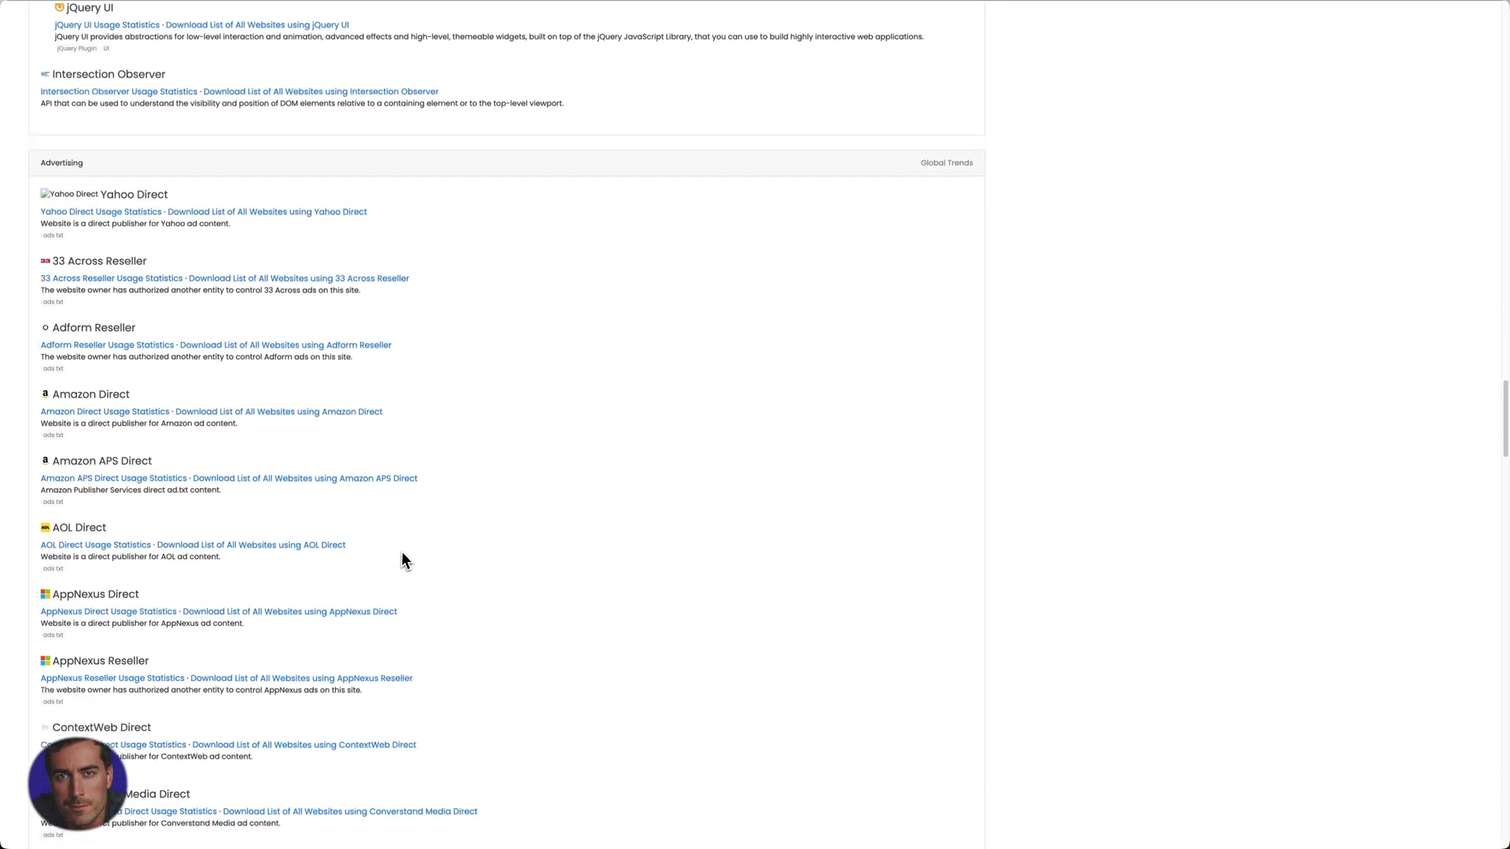
{"action": "scroll", "coordinate": [401, 551], "scroll_direction": "down", "scroll_amount": 3}
{"action": "scroll", "coordinate": [403, 549], "scroll_direction": "down", "scroll_amount": 2}
{"action": "scroll", "coordinate": [403, 548], "scroll_direction": "down", "scroll_amount": 3}
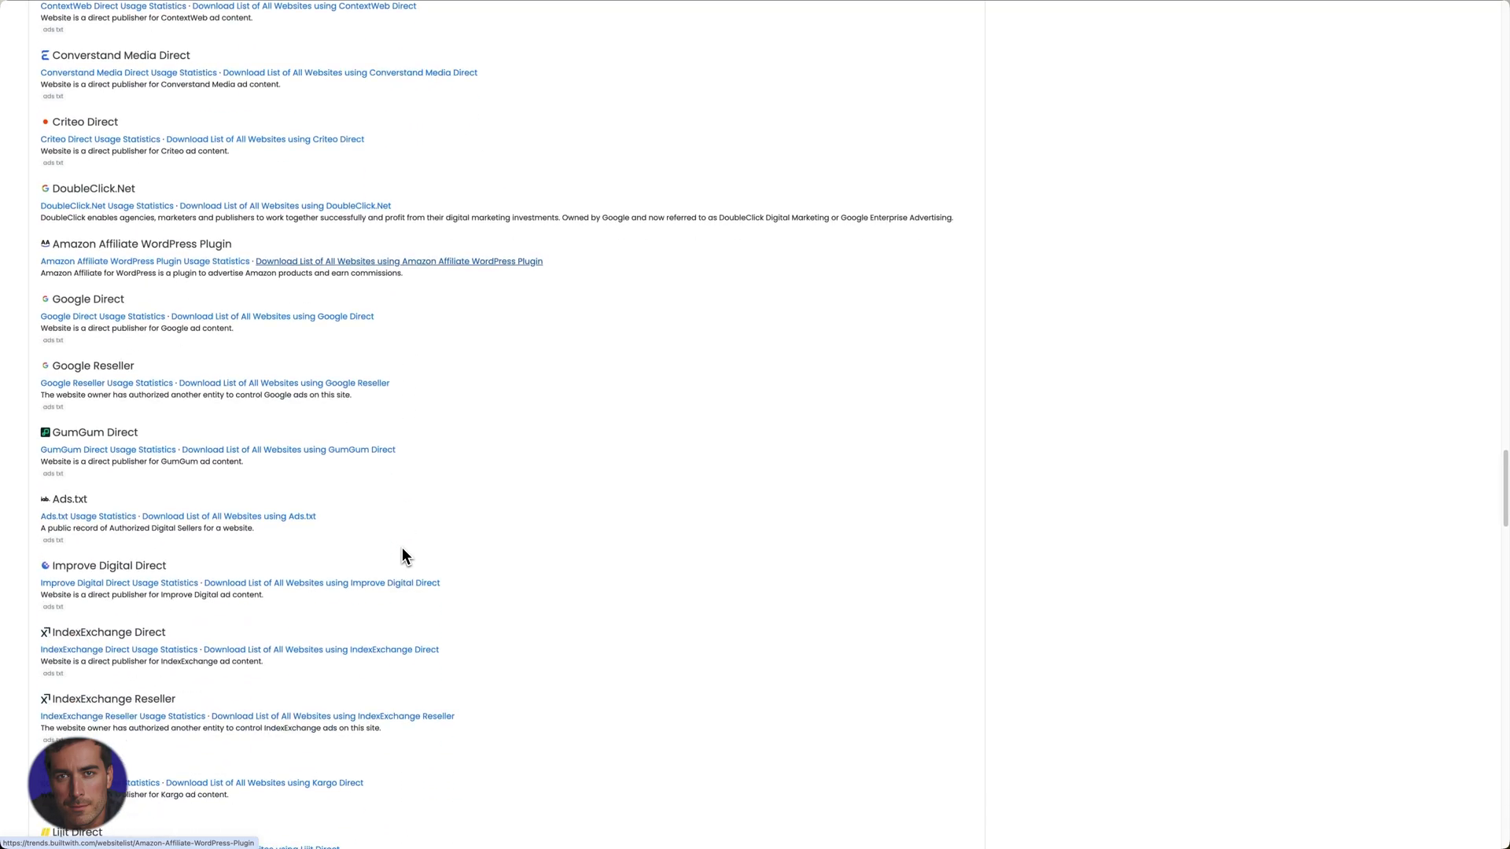
{"action": "scroll", "coordinate": [402, 548], "scroll_direction": "down", "scroll_amount": 2}
{"action": "scroll", "coordinate": [403, 548], "scroll_direction": "down", "scroll_amount": 5}
{"action": "scroll", "coordinate": [400, 549], "scroll_direction": "down", "scroll_amount": 4}
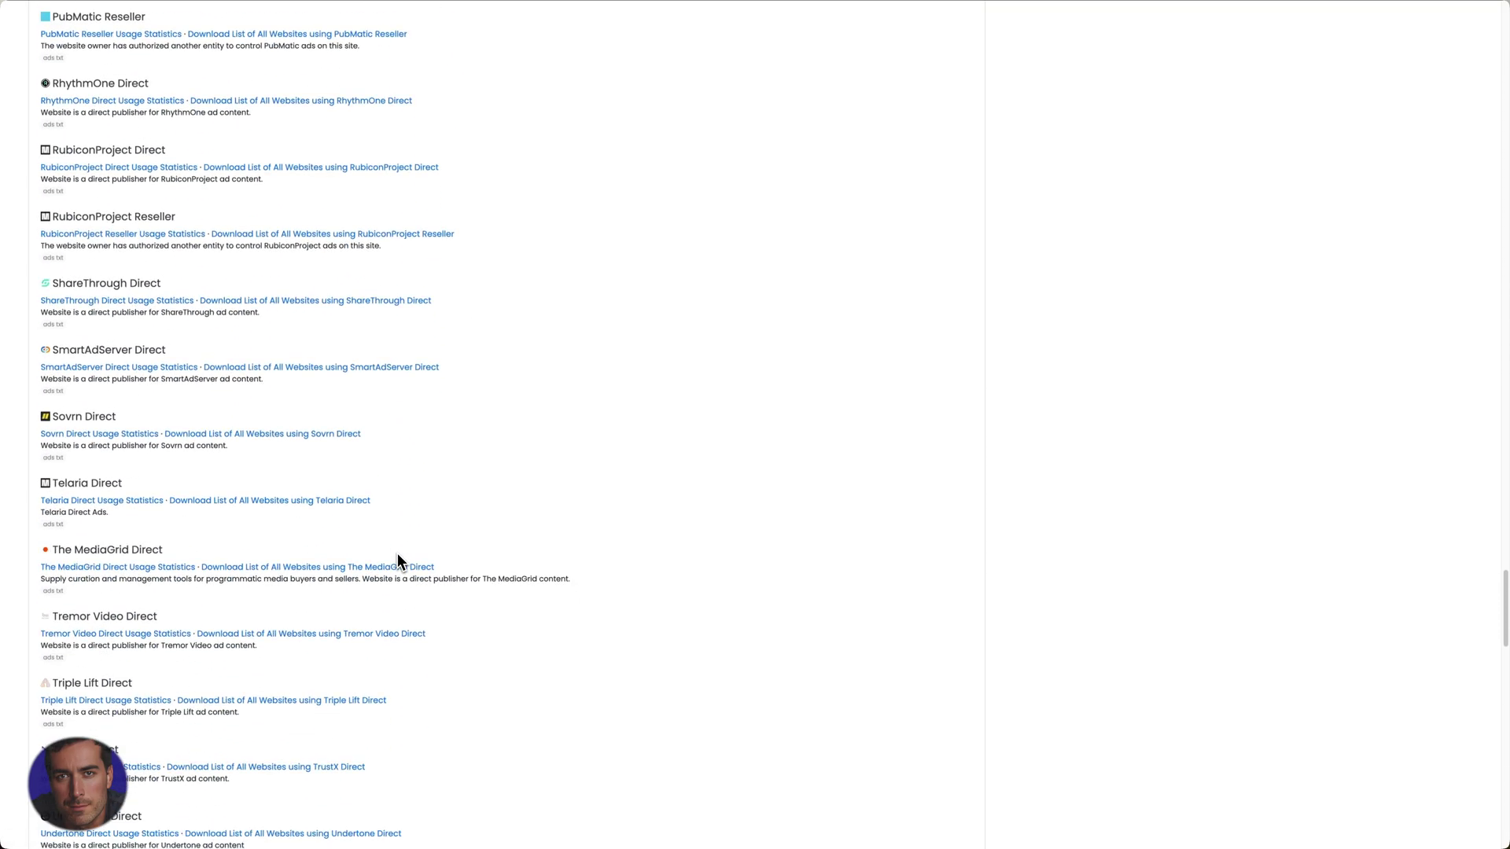
{"action": "scroll", "coordinate": [398, 561], "scroll_direction": "down", "scroll_amount": 4}
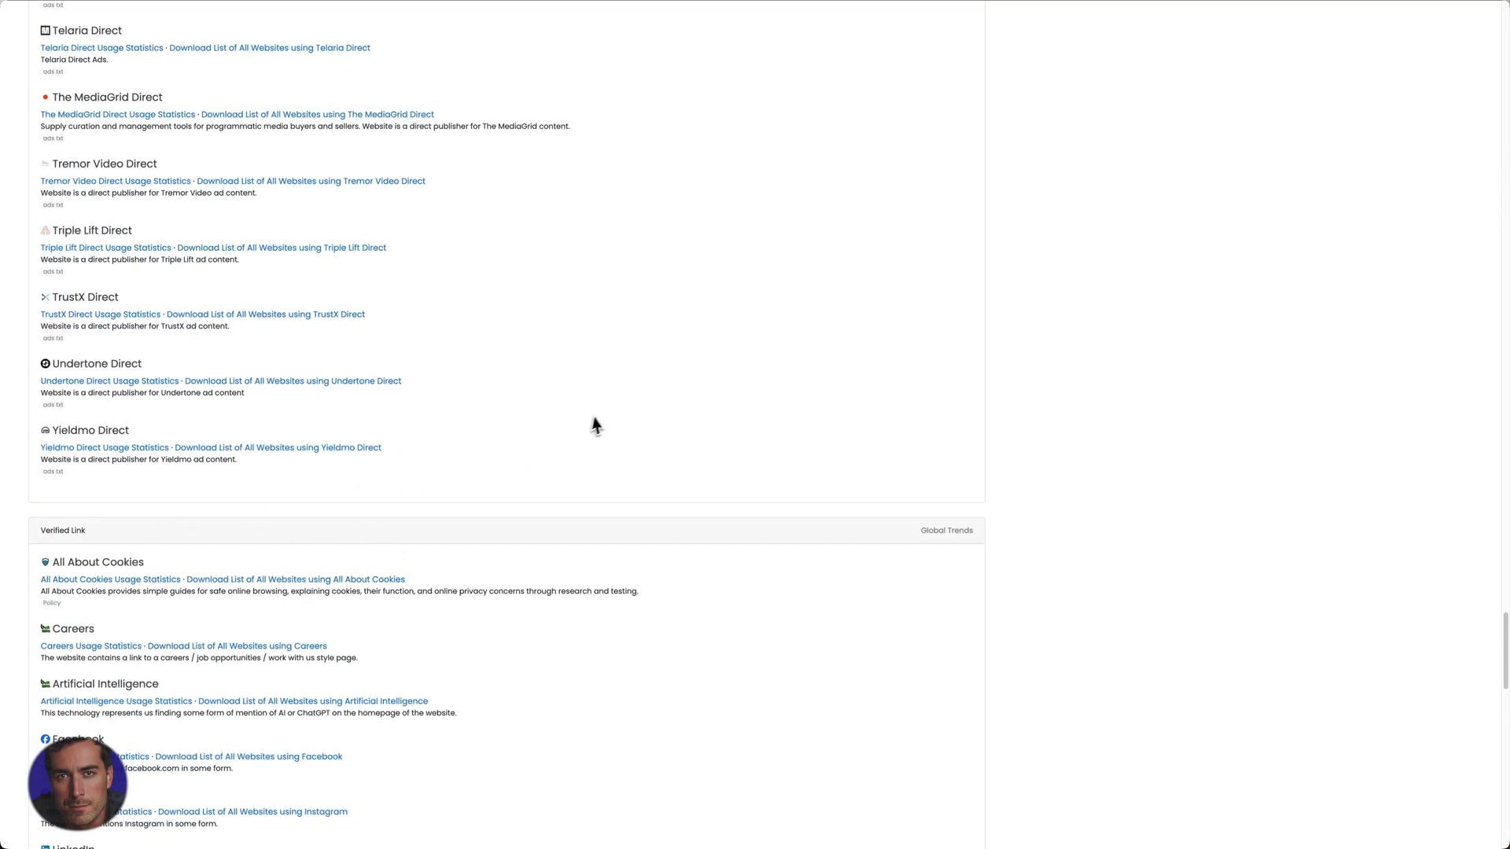
{"action": "scroll", "coordinate": [591, 243], "scroll_direction": "down", "scroll_amount": 2}
{"action": "scroll", "coordinate": [580, 245], "scroll_direction": "down", "scroll_amount": 1}
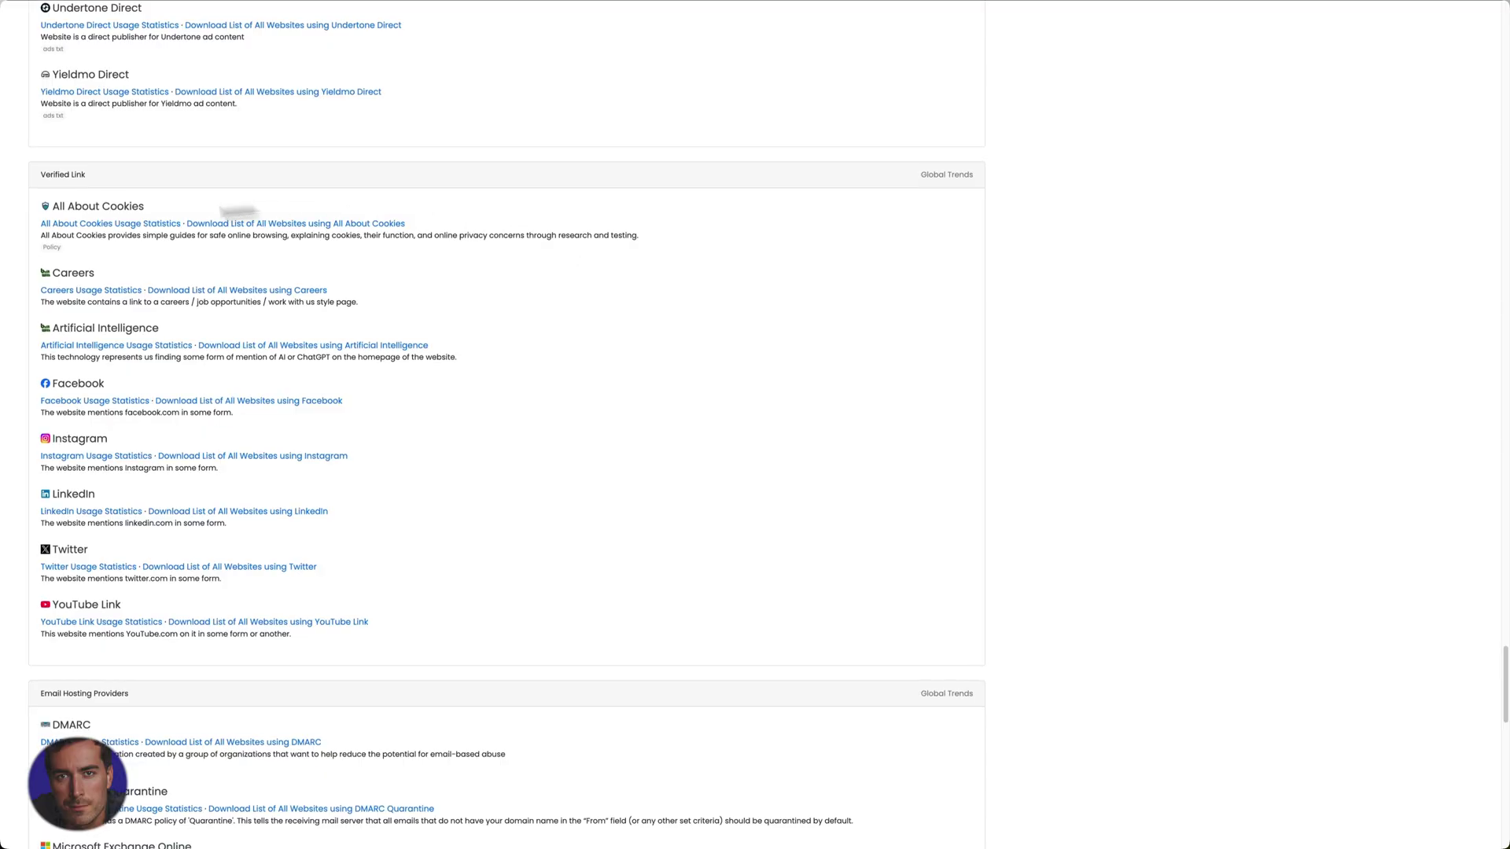
{"action": "scroll", "coordinate": [247, 297], "scroll_direction": "down", "scroll_amount": 1}
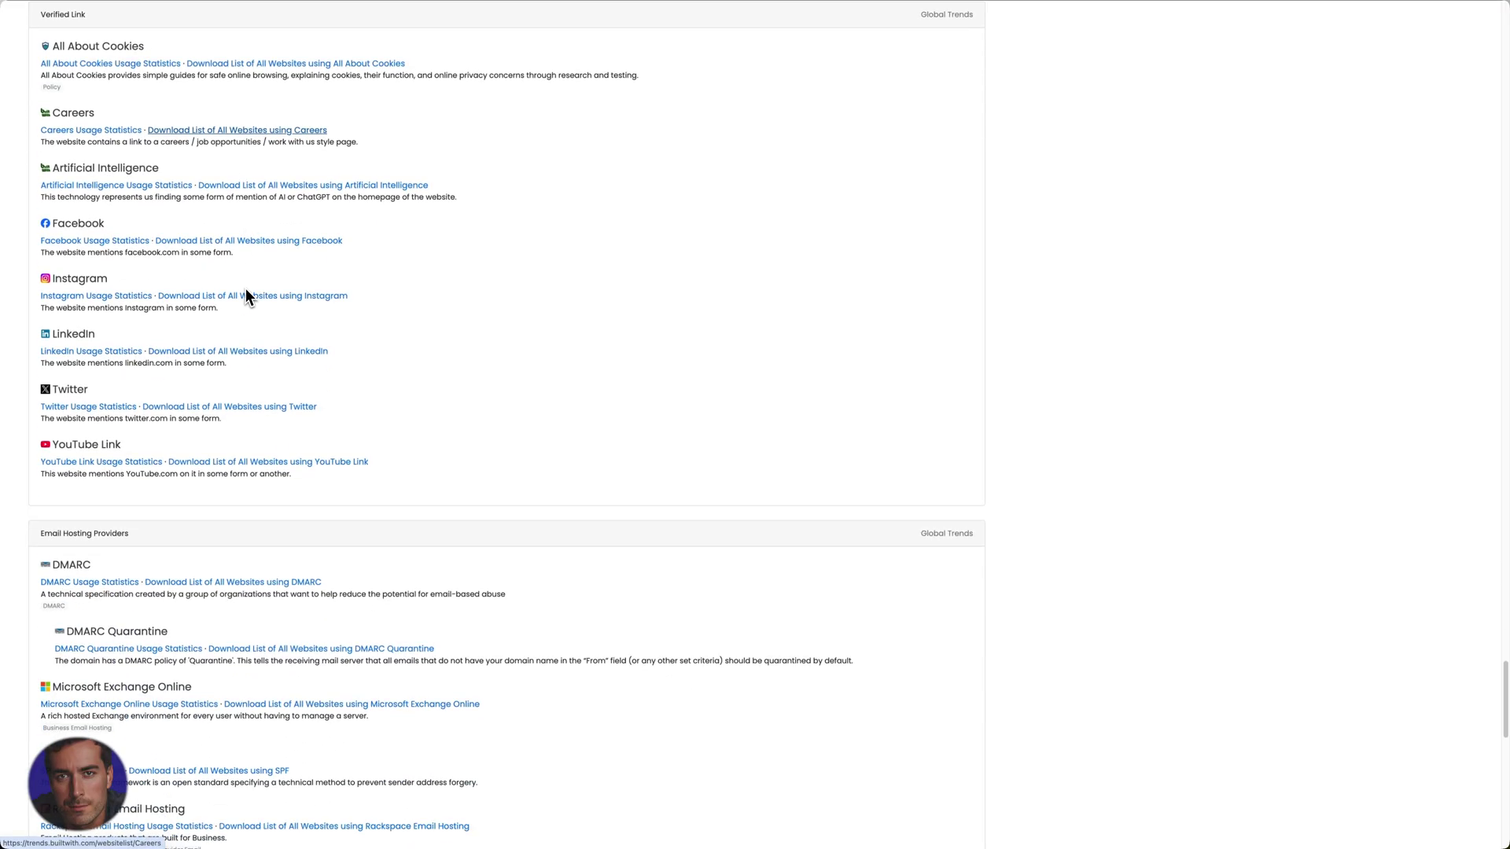
{"action": "scroll", "coordinate": [503, 347], "scroll_direction": "down", "scroll_amount": 2}
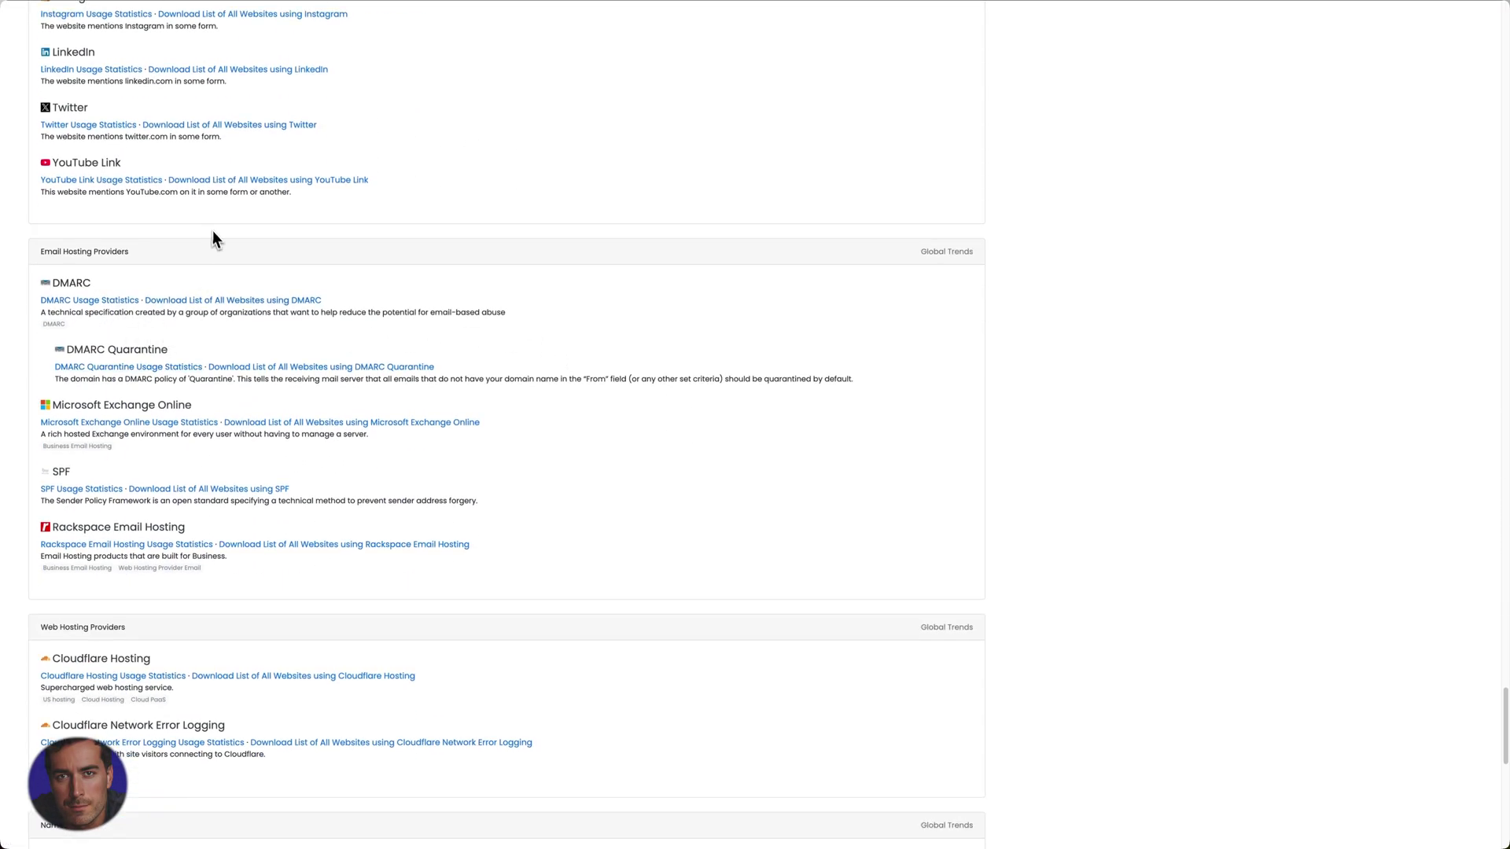
{"action": "scroll", "coordinate": [437, 367], "scroll_direction": "down", "scroll_amount": 1}
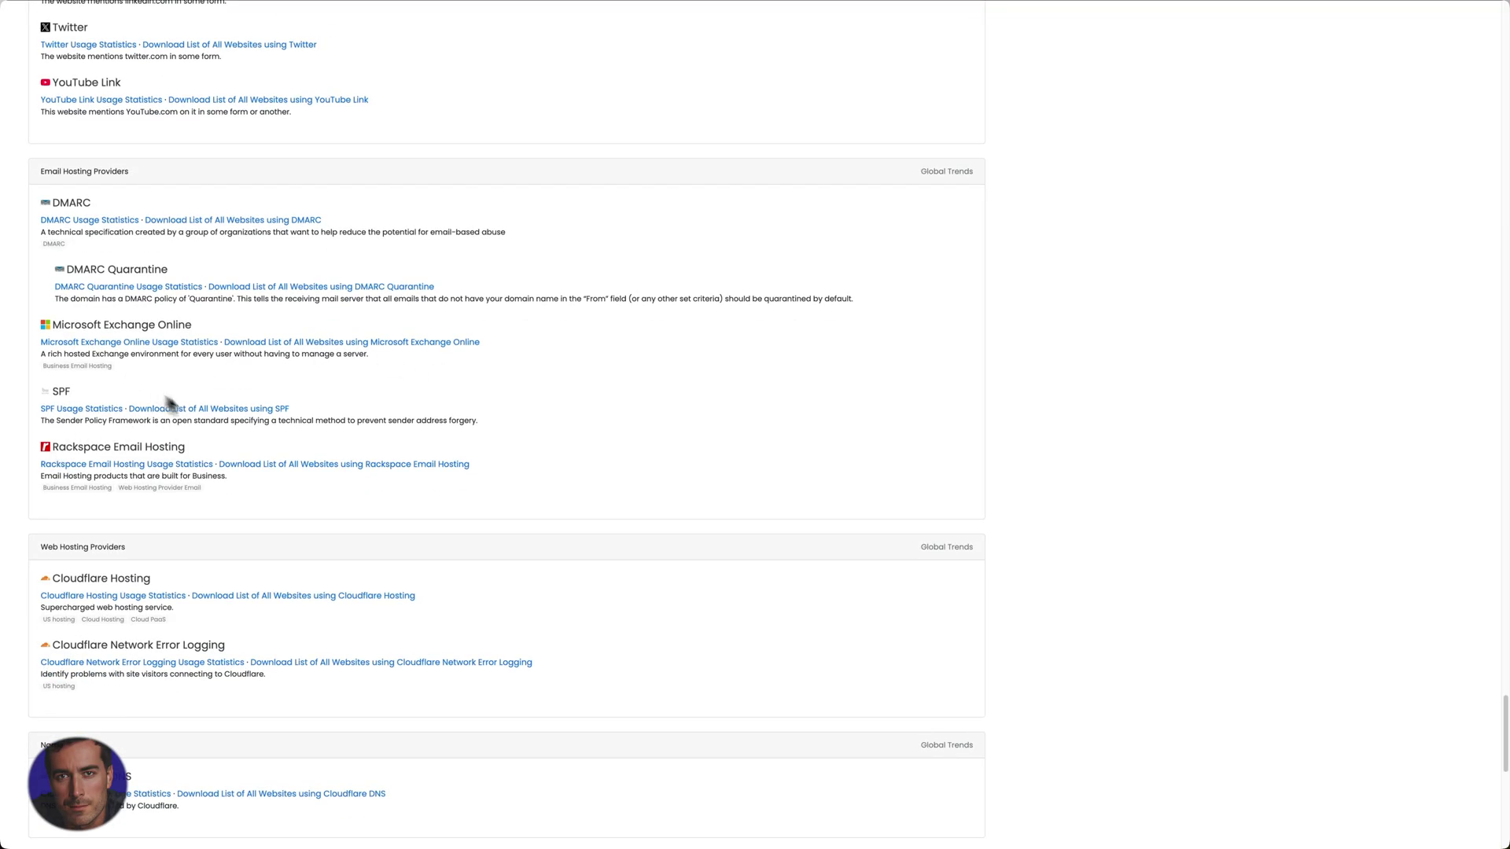
{"action": "scroll", "coordinate": [301, 406], "scroll_direction": "down", "scroll_amount": 2}
{"action": "scroll", "coordinate": [483, 431], "scroll_direction": "down", "scroll_amount": 1}
{"action": "scroll", "coordinate": [482, 430], "scroll_direction": "down", "scroll_amount": 2}
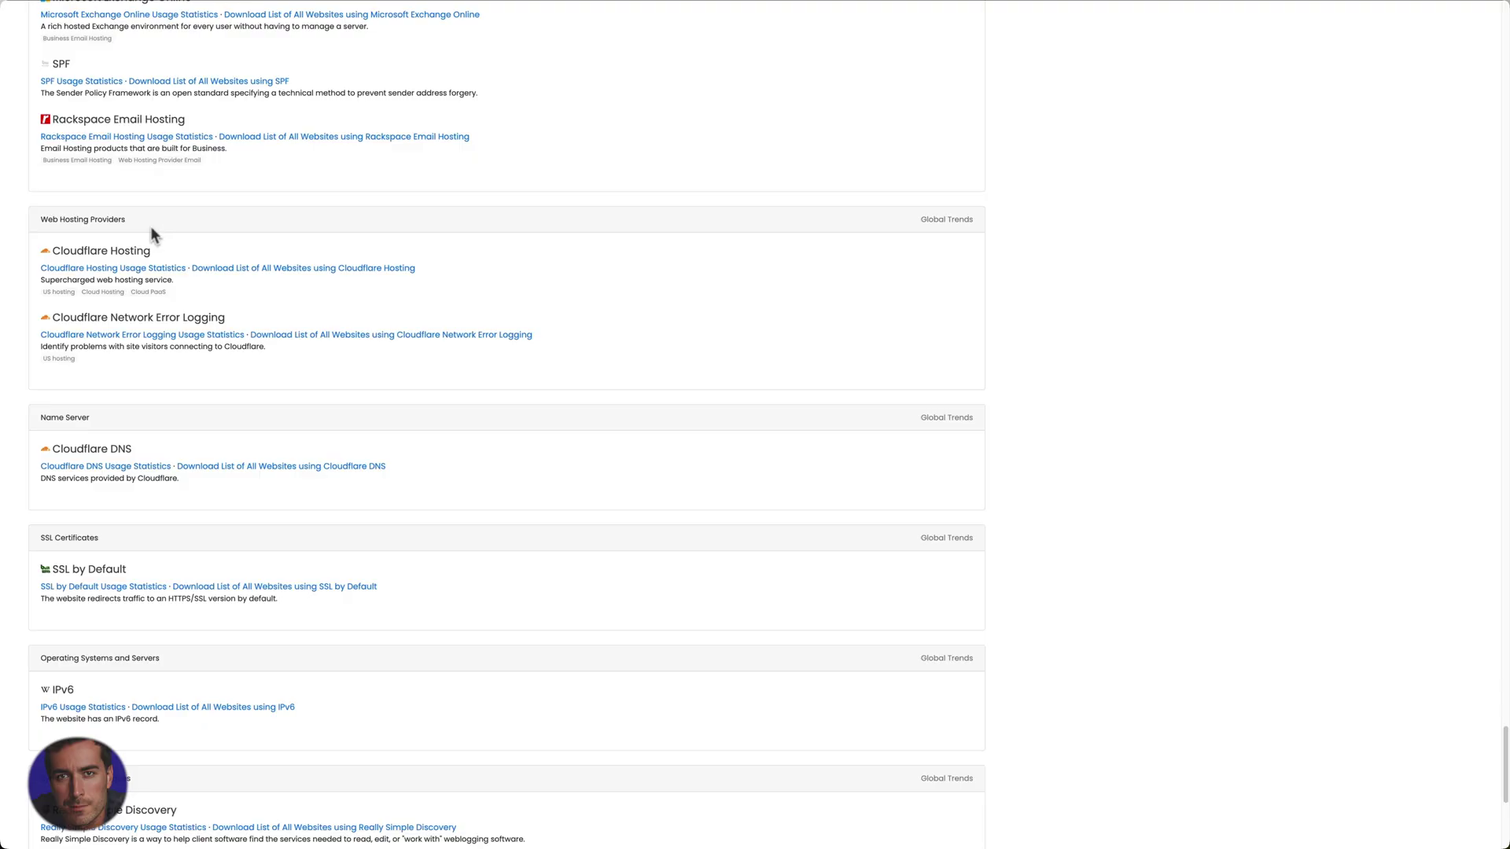
Step: Highlight the Cloudflare Hosting entry while scrolling filmlifestyle.com's remaining technologies
{"action": "left_click_drag", "start_coordinate": [153, 251], "coordinate": [44, 246]}
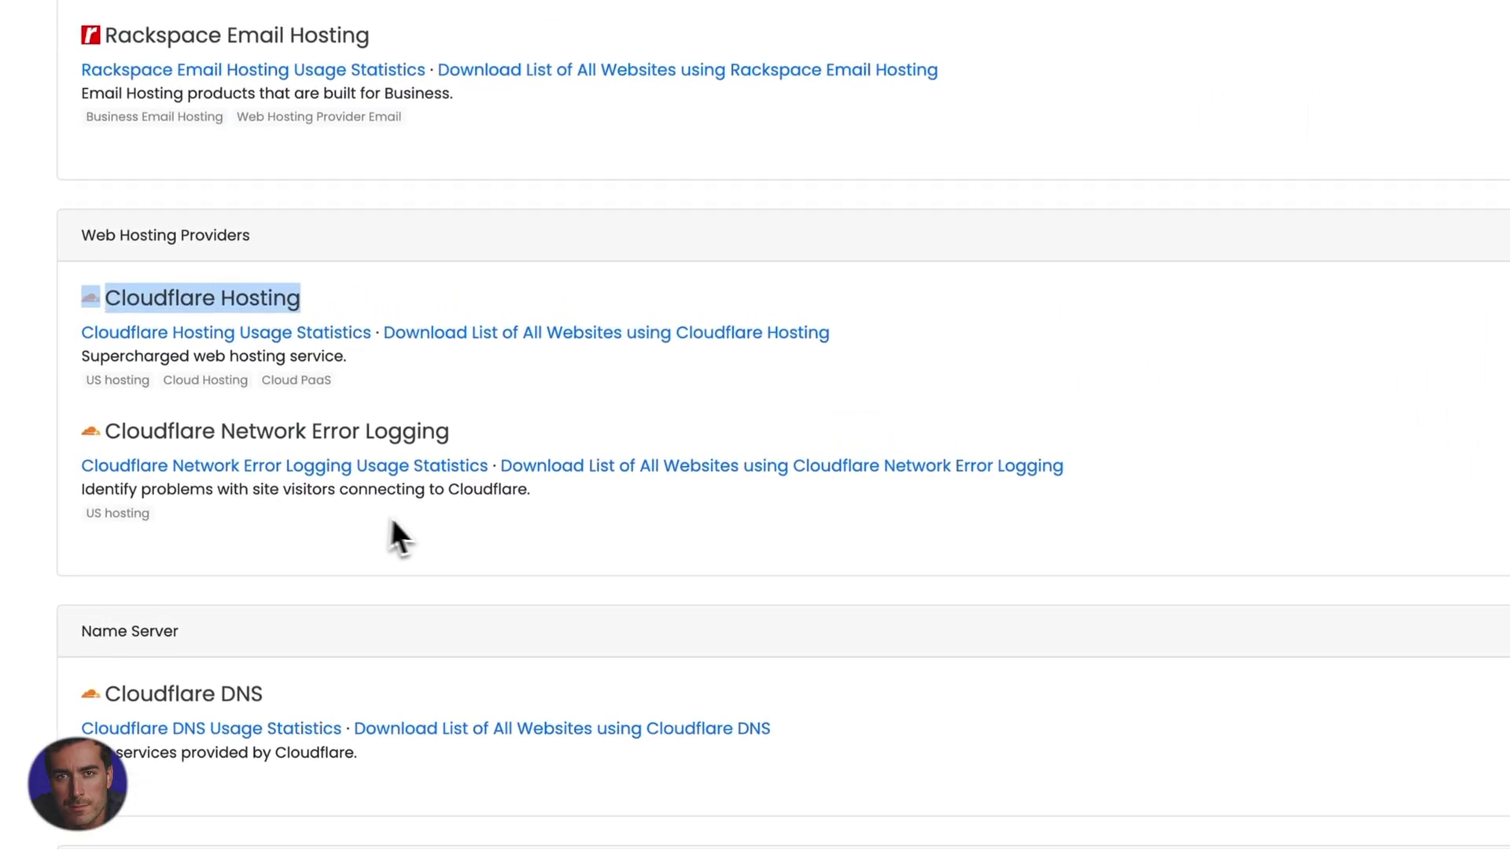
{"action": "scroll", "coordinate": [473, 496], "scroll_direction": "down", "scroll_amount": 2}
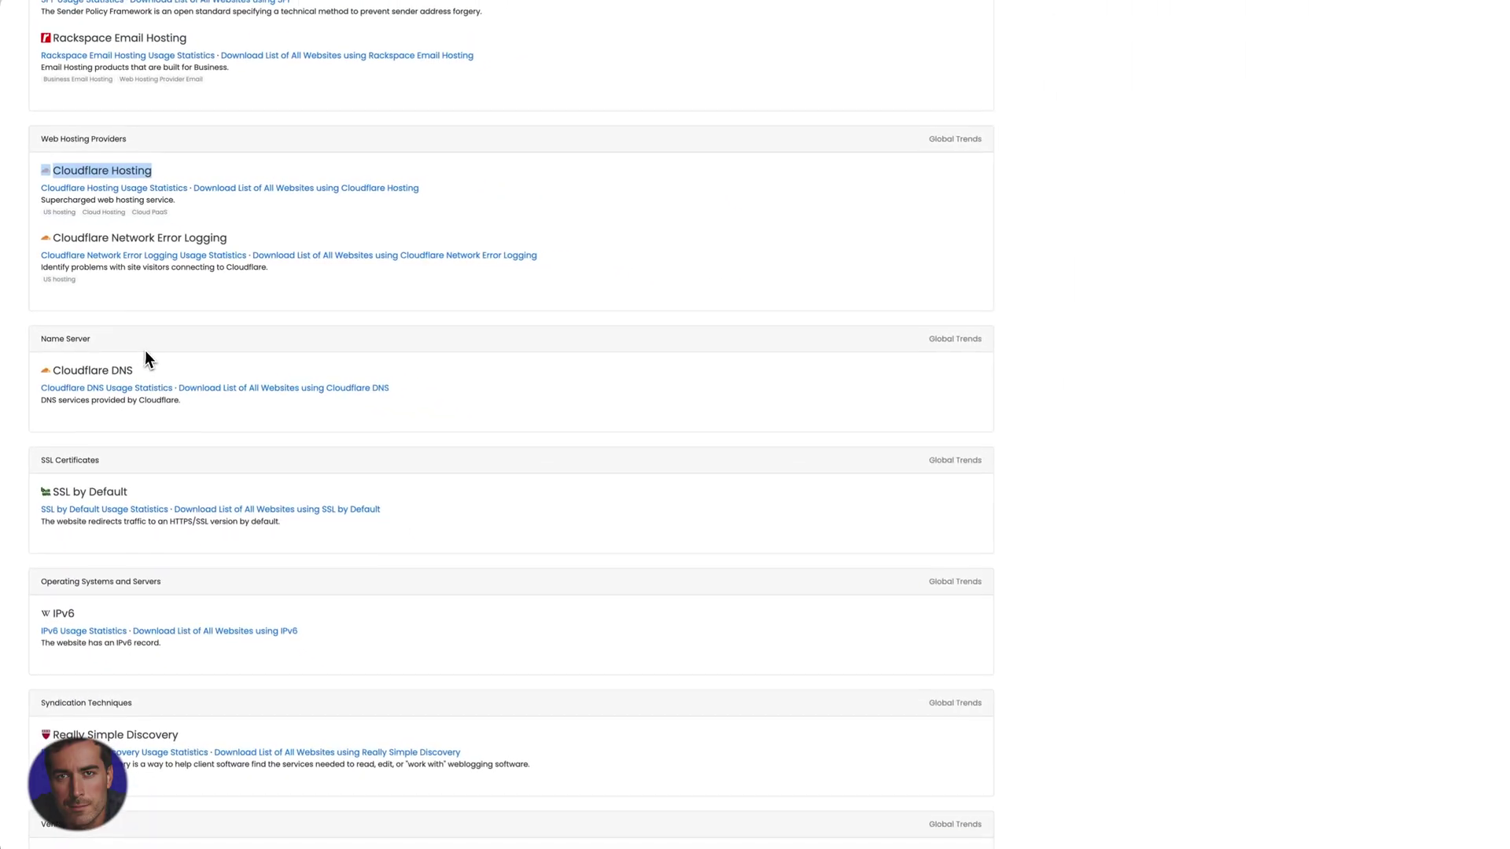
{"action": "scroll", "coordinate": [148, 354], "scroll_direction": "down", "scroll_amount": 3}
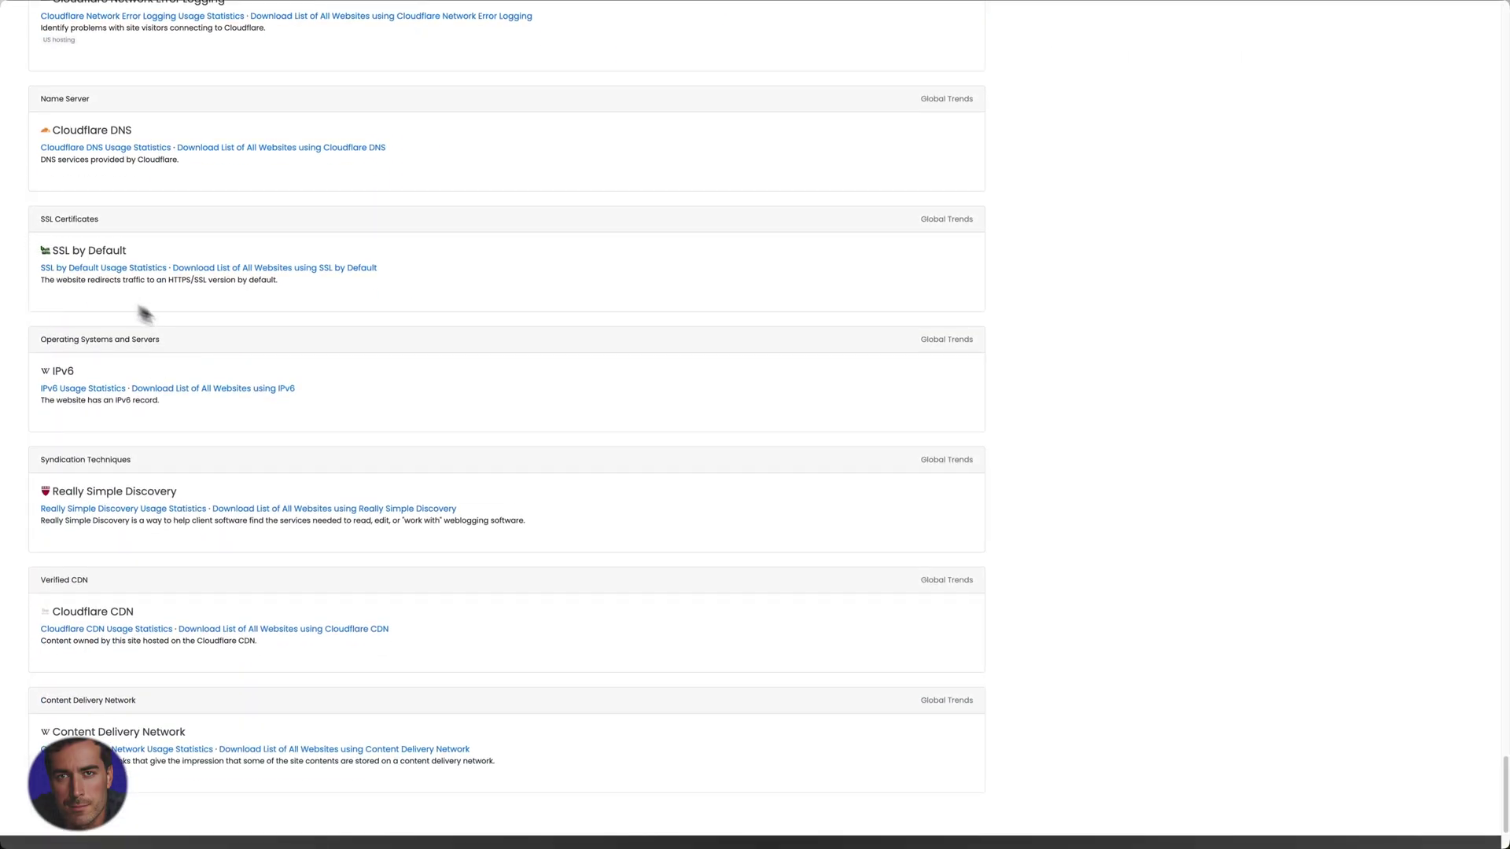
{"action": "scroll", "coordinate": [331, 407], "scroll_direction": "down", "scroll_amount": 3}
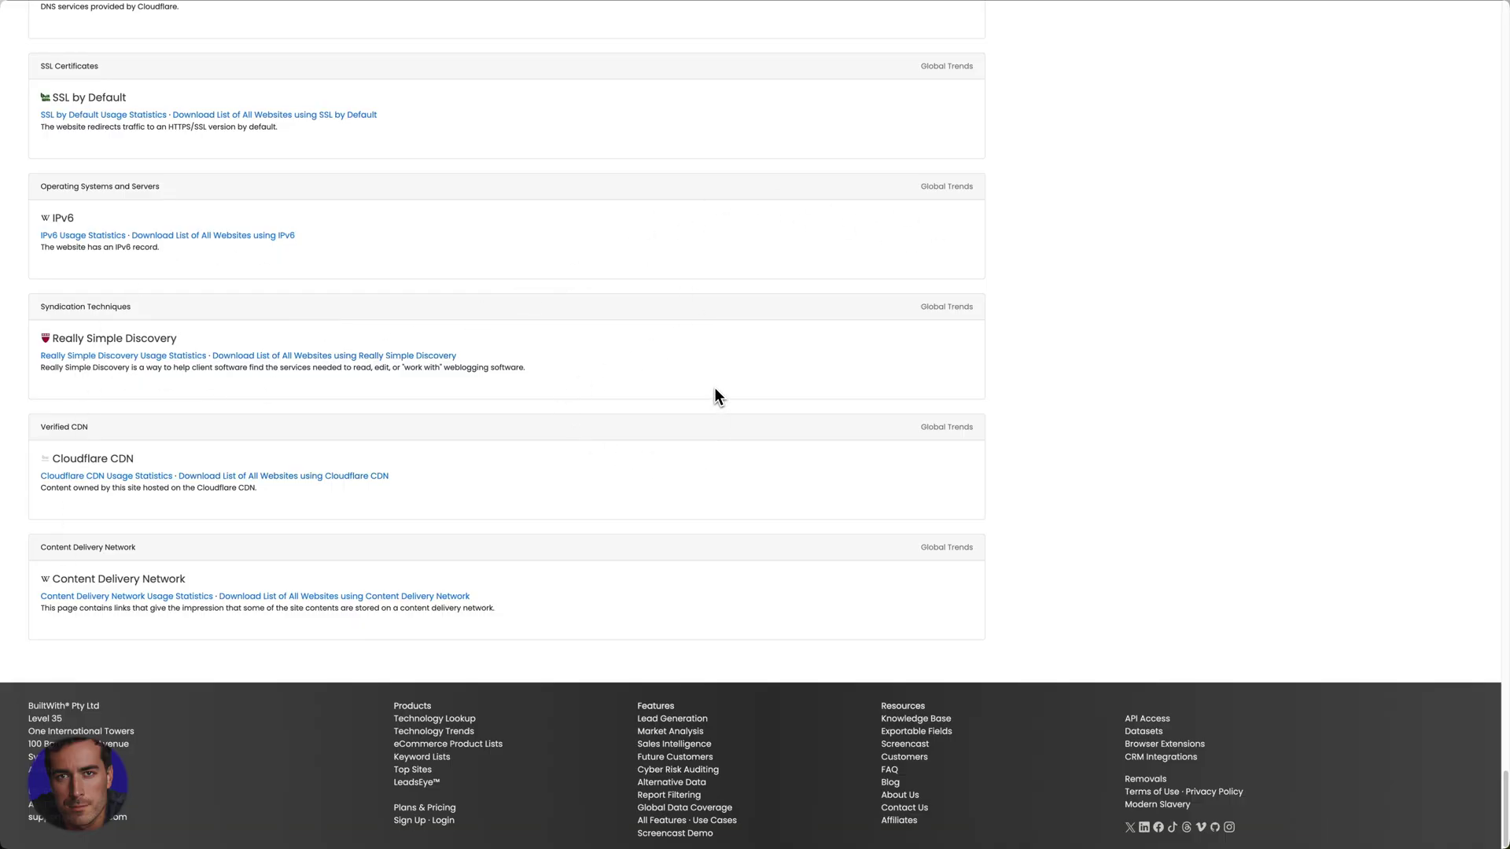
{"action": "scroll", "coordinate": [785, 314], "scroll_direction": "up", "scroll_amount": 3}
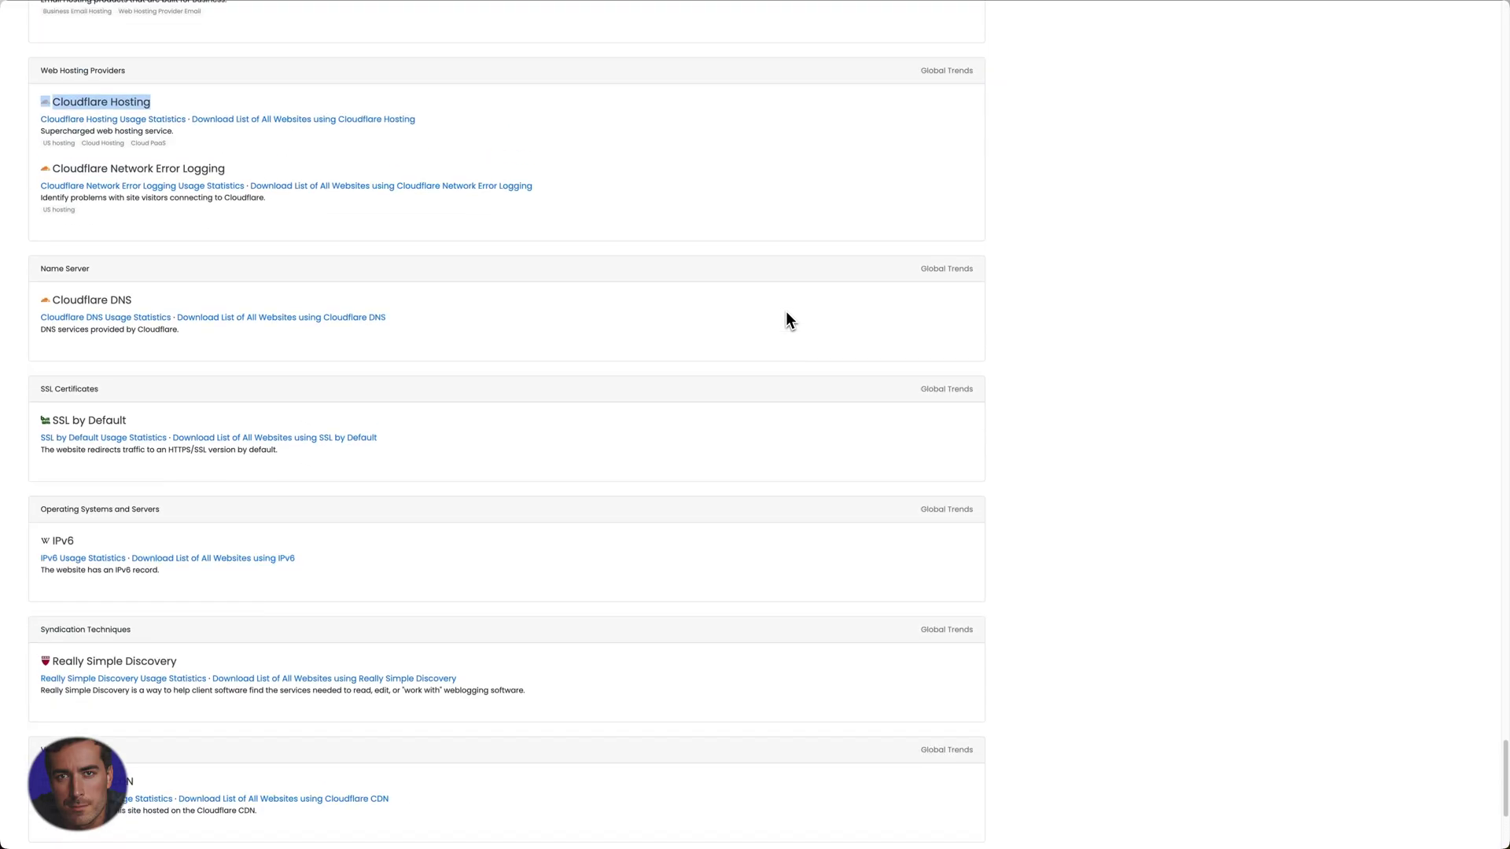
{"action": "scroll", "coordinate": [786, 311], "scroll_direction": "up", "scroll_amount": 5}
{"action": "scroll", "coordinate": [786, 316], "scroll_direction": "up", "scroll_amount": 5}
{"action": "scroll", "coordinate": [785, 317], "scroll_direction": "up", "scroll_amount": 5}
{"action": "scroll", "coordinate": [787, 318], "scroll_direction": "up", "scroll_amount": 5}
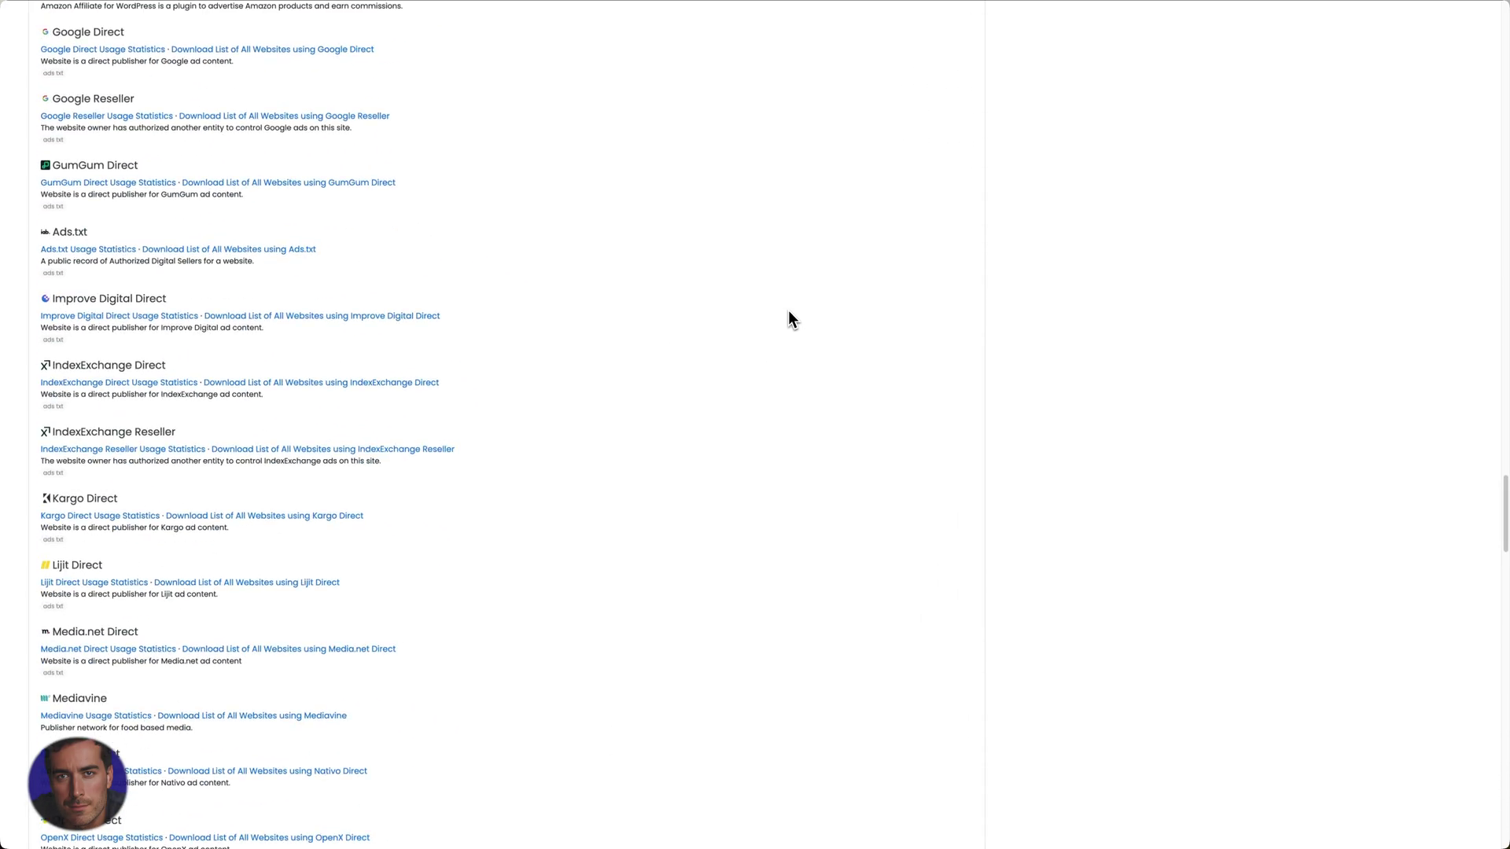
{"action": "scroll", "coordinate": [789, 321], "scroll_direction": "up", "scroll_amount": 5}
{"action": "scroll", "coordinate": [789, 318], "scroll_direction": "up", "scroll_amount": 10}
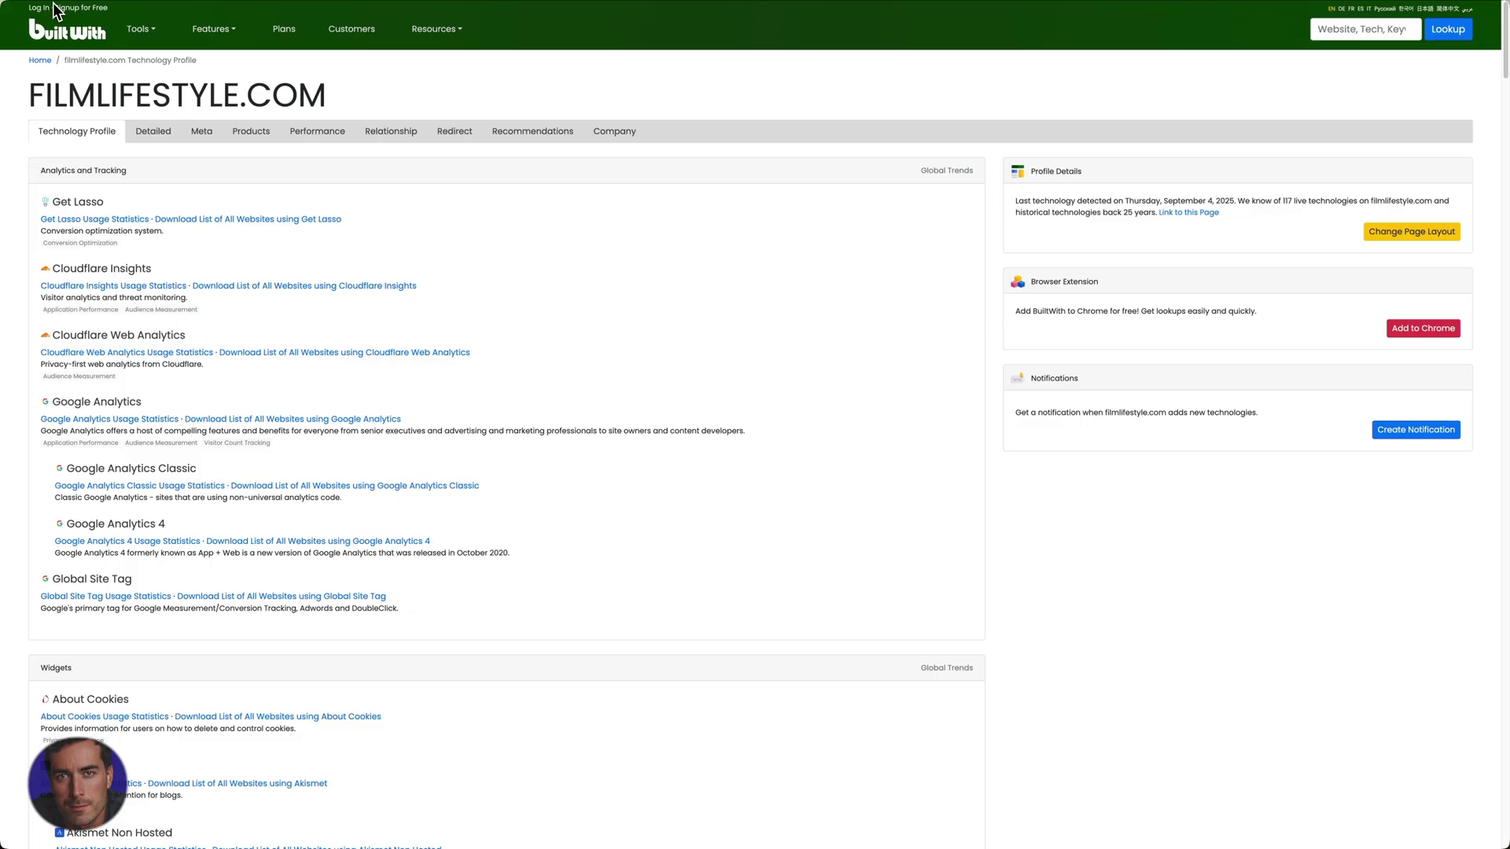
{"action": "left_click", "coordinate": [151, 131]}
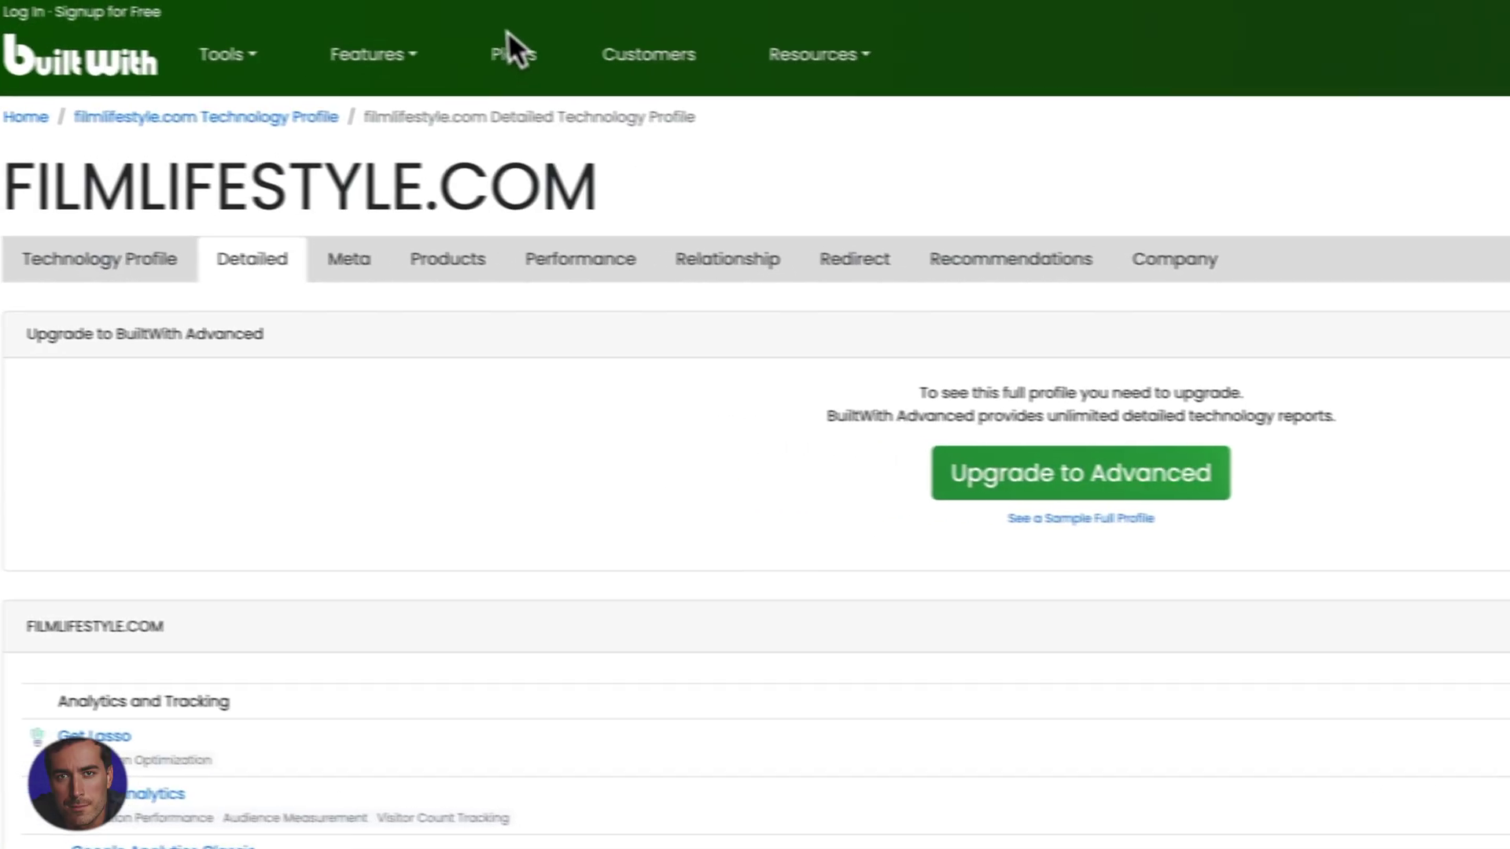
{"action": "right_click", "coordinate": [576, 60]}
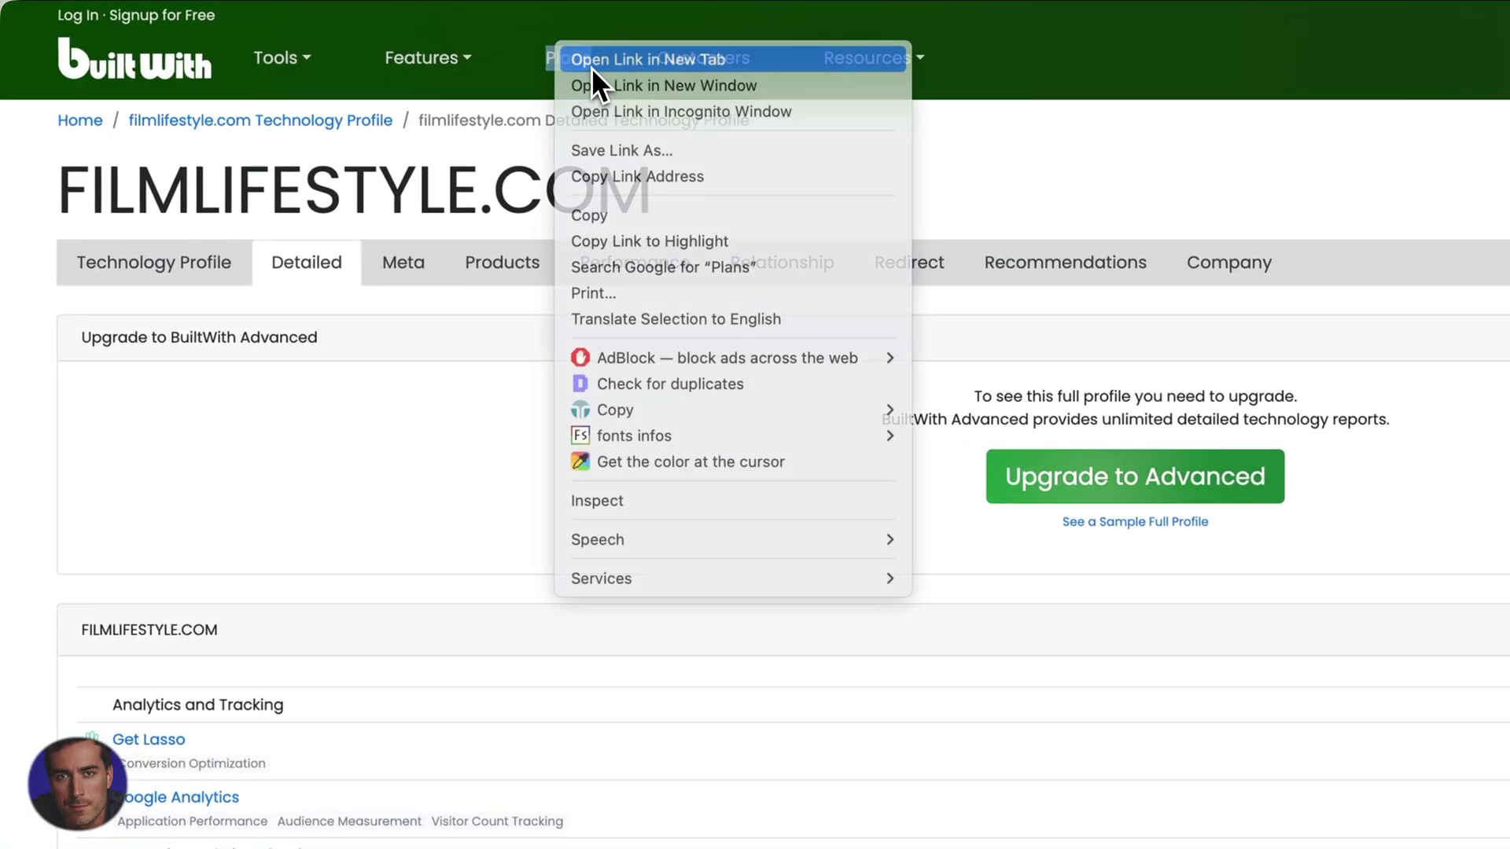
{"action": "left_click", "coordinate": [590, 62]}
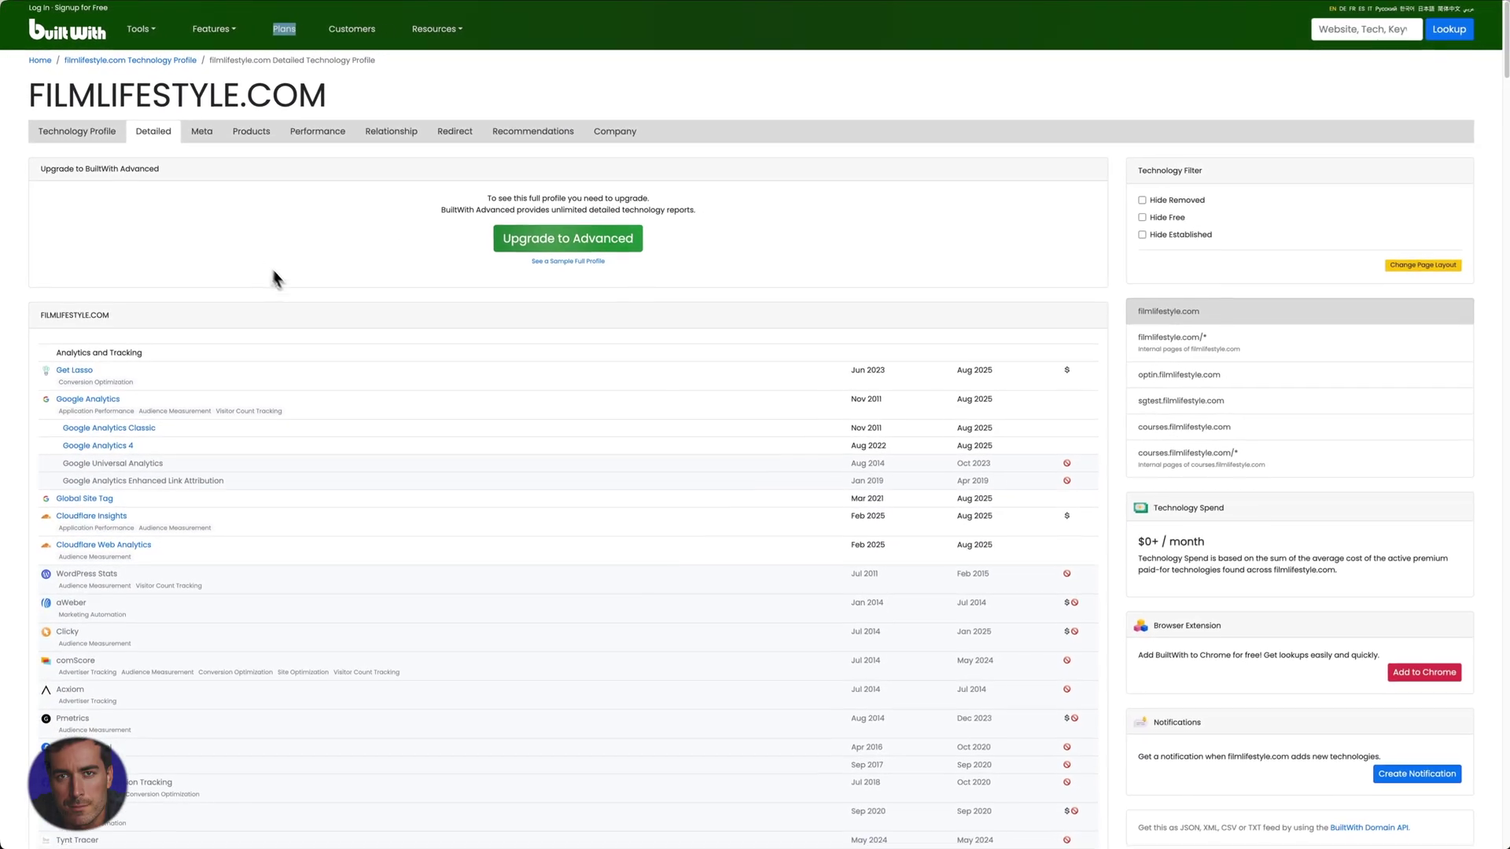
{"action": "scroll", "coordinate": [294, 294], "scroll_direction": "down", "scroll_amount": 3}
{"action": "scroll", "coordinate": [466, 360], "scroll_direction": "down", "scroll_amount": 4}
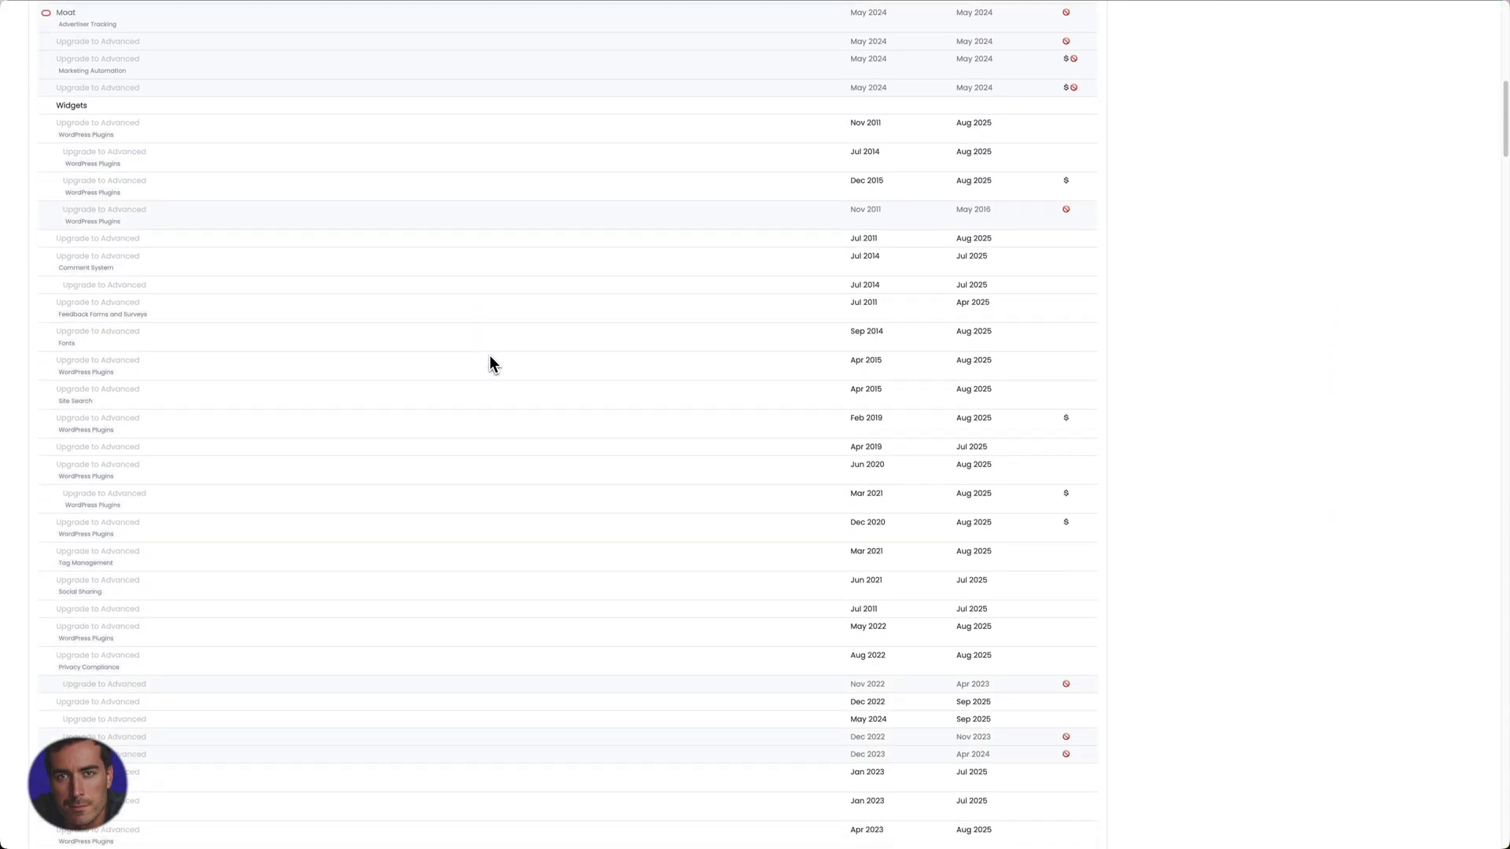
{"action": "scroll", "coordinate": [490, 363], "scroll_direction": "up", "scroll_amount": 3}
{"action": "scroll", "coordinate": [492, 361], "scroll_direction": "up", "scroll_amount": 2}
{"action": "scroll", "coordinate": [493, 361], "scroll_direction": "up", "scroll_amount": 2}
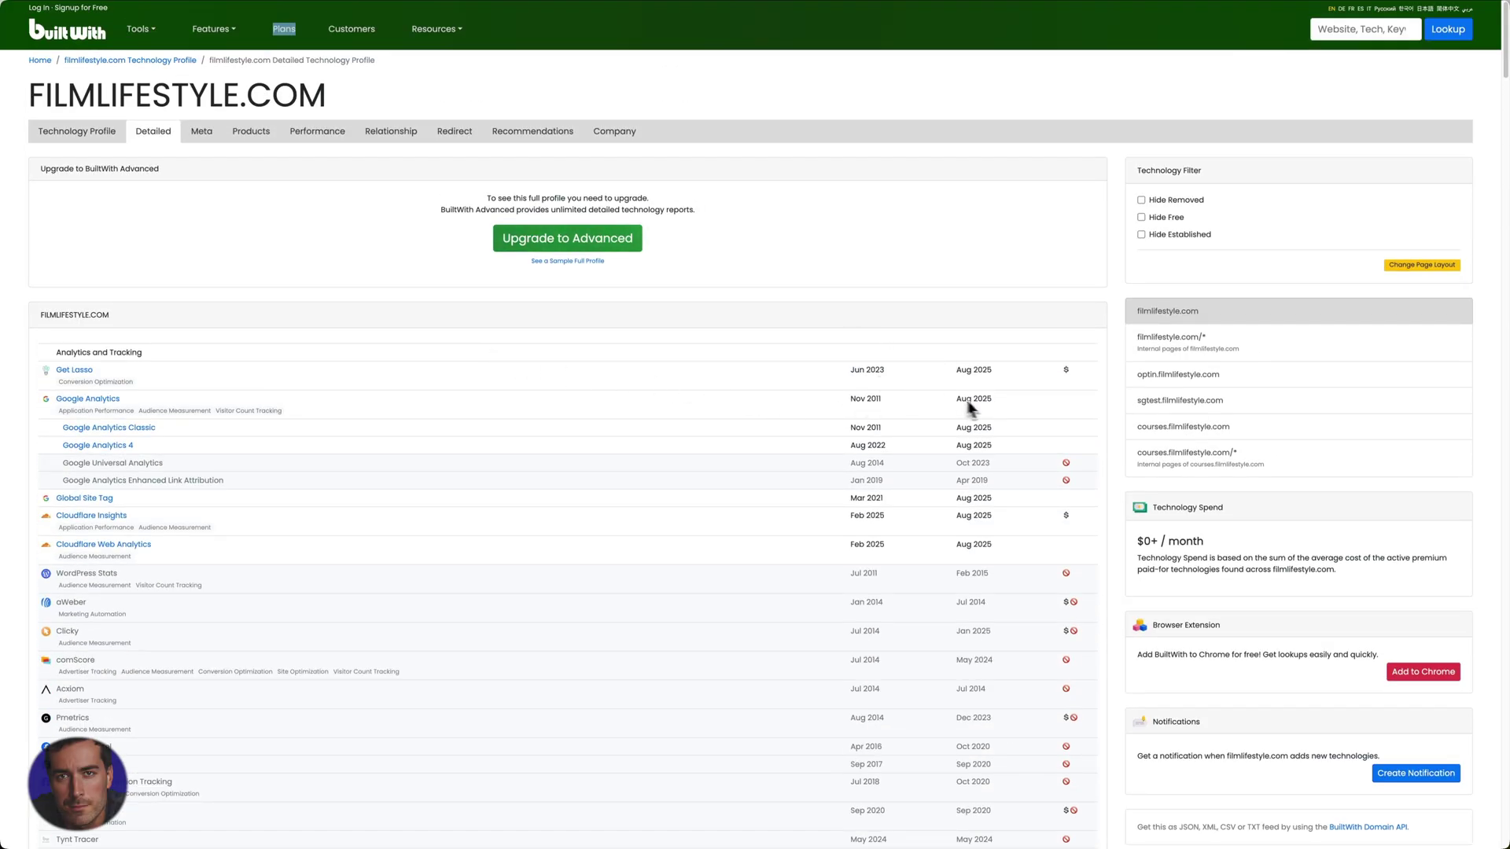
{"action": "scroll", "coordinate": [924, 692], "scroll_direction": "down", "scroll_amount": 10}
{"action": "scroll", "coordinate": [944, 688], "scroll_direction": "down", "scroll_amount": 3}
{"action": "scroll", "coordinate": [941, 685], "scroll_direction": "down", "scroll_amount": 3}
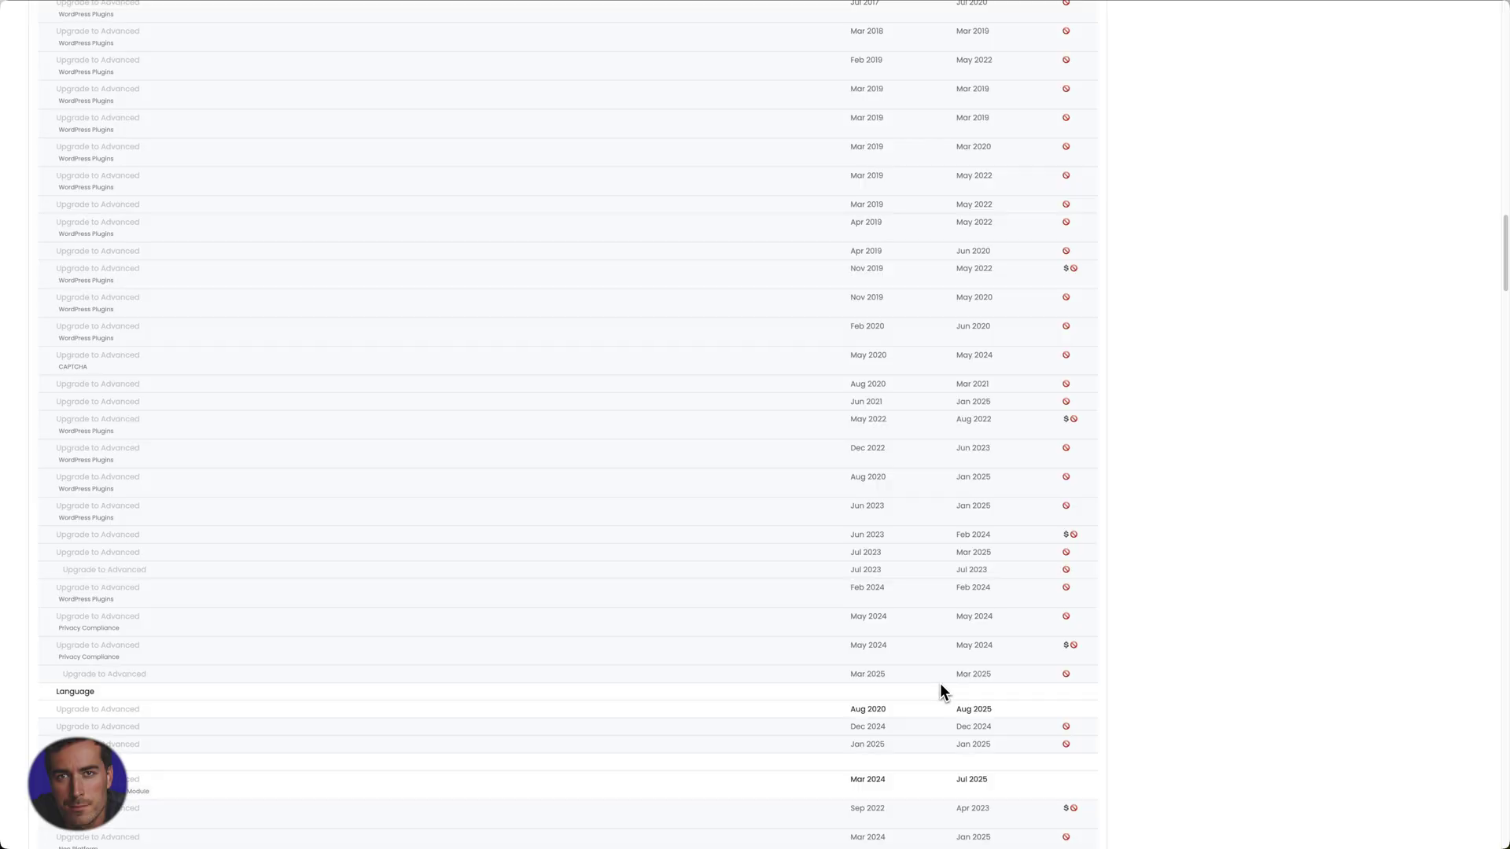
{"action": "scroll", "coordinate": [940, 686], "scroll_direction": "down", "scroll_amount": 5}
{"action": "scroll", "coordinate": [940, 688], "scroll_direction": "down", "scroll_amount": 1}
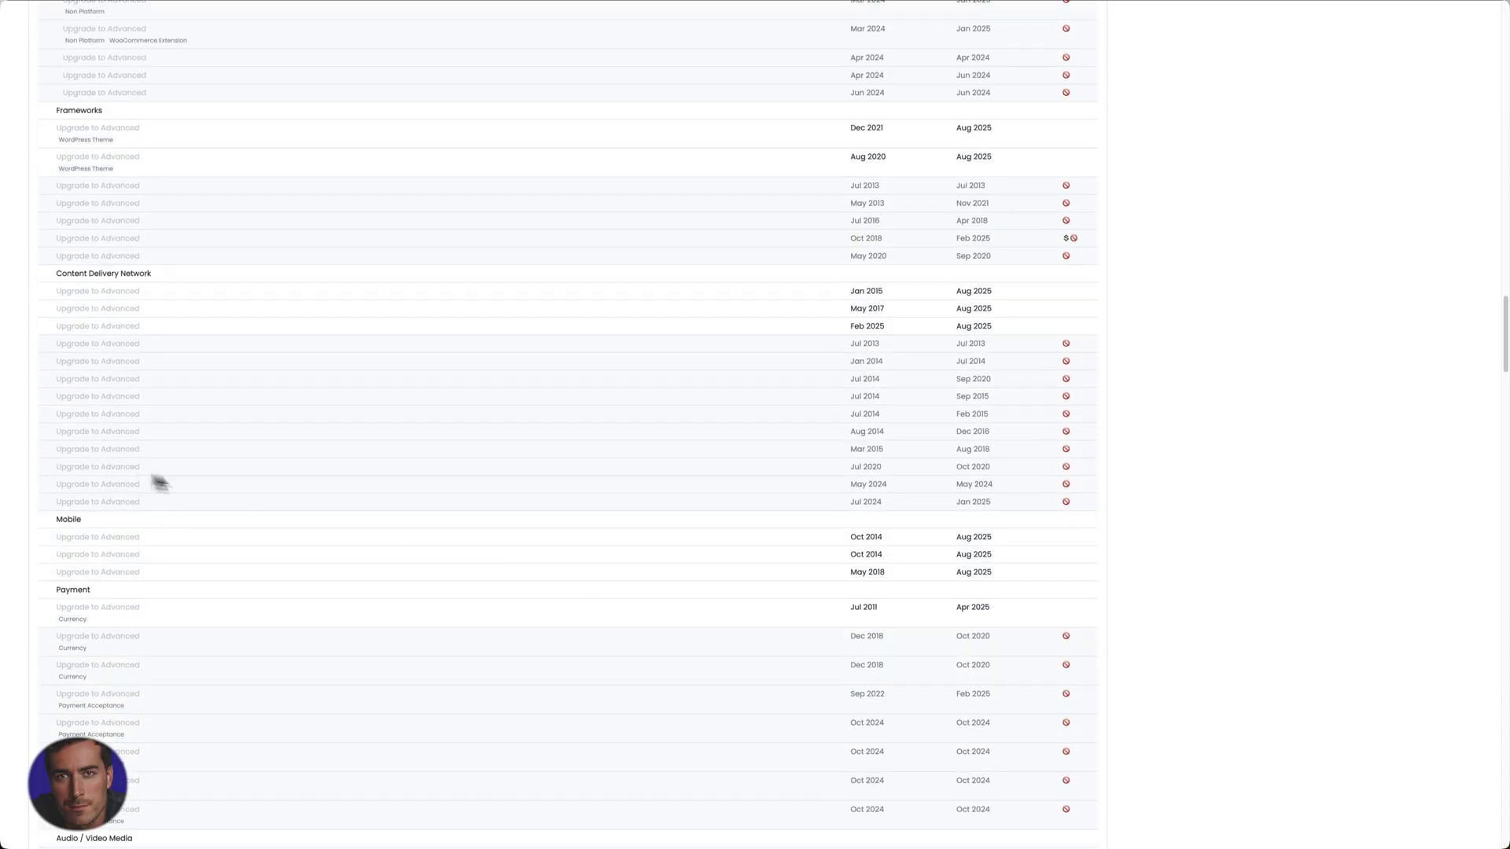
{"action": "scroll", "coordinate": [273, 489], "scroll_direction": "up", "scroll_amount": 10}
{"action": "scroll", "coordinate": [271, 483], "scroll_direction": "up", "scroll_amount": 10}
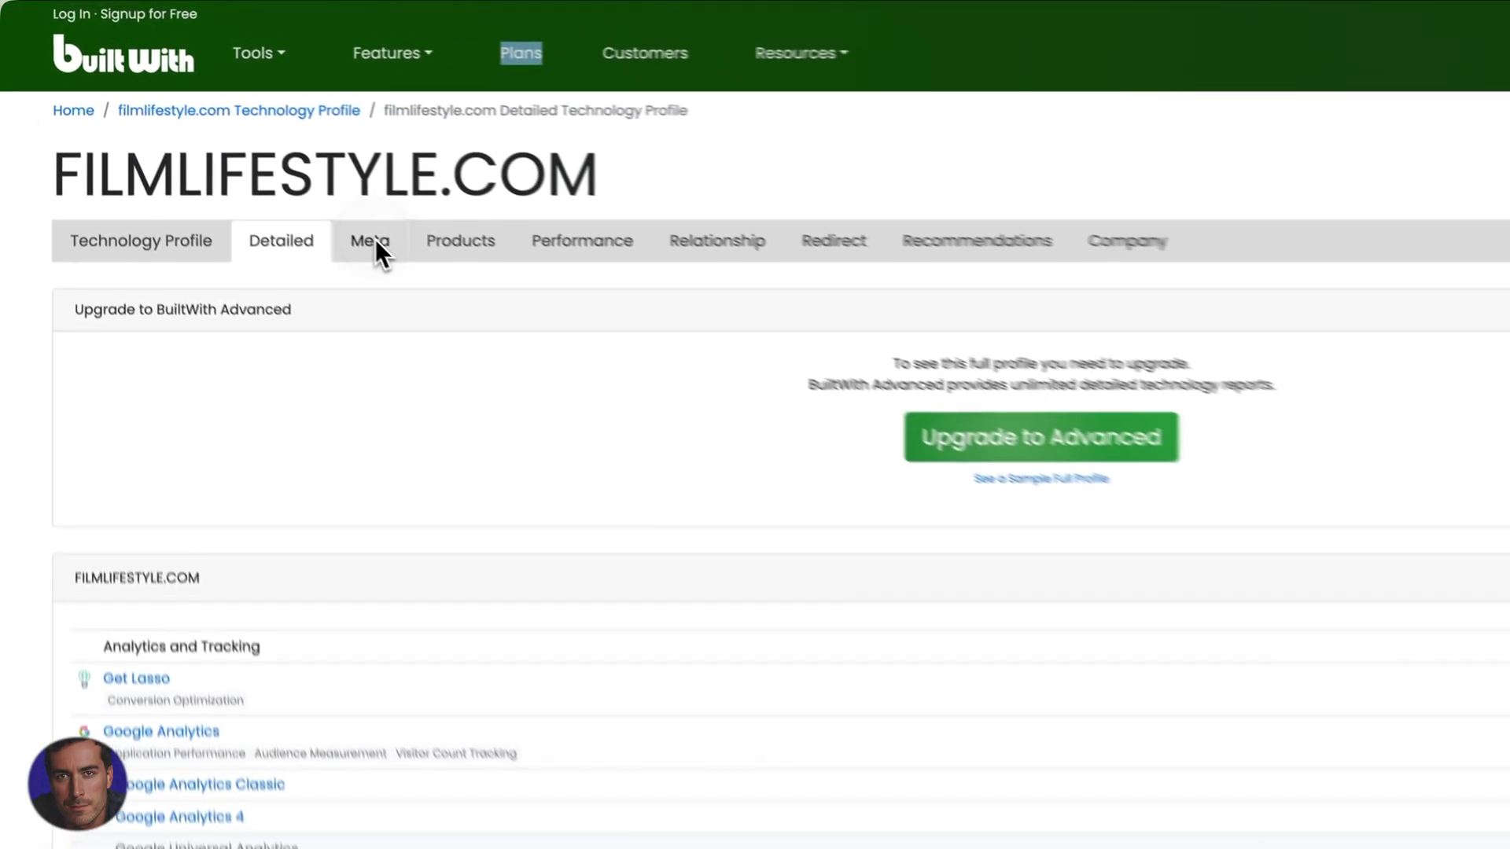
Step: View filmlifestyle.com's Meta data profile and then its eCommerce Products list
{"action": "left_click", "coordinate": [375, 242]}
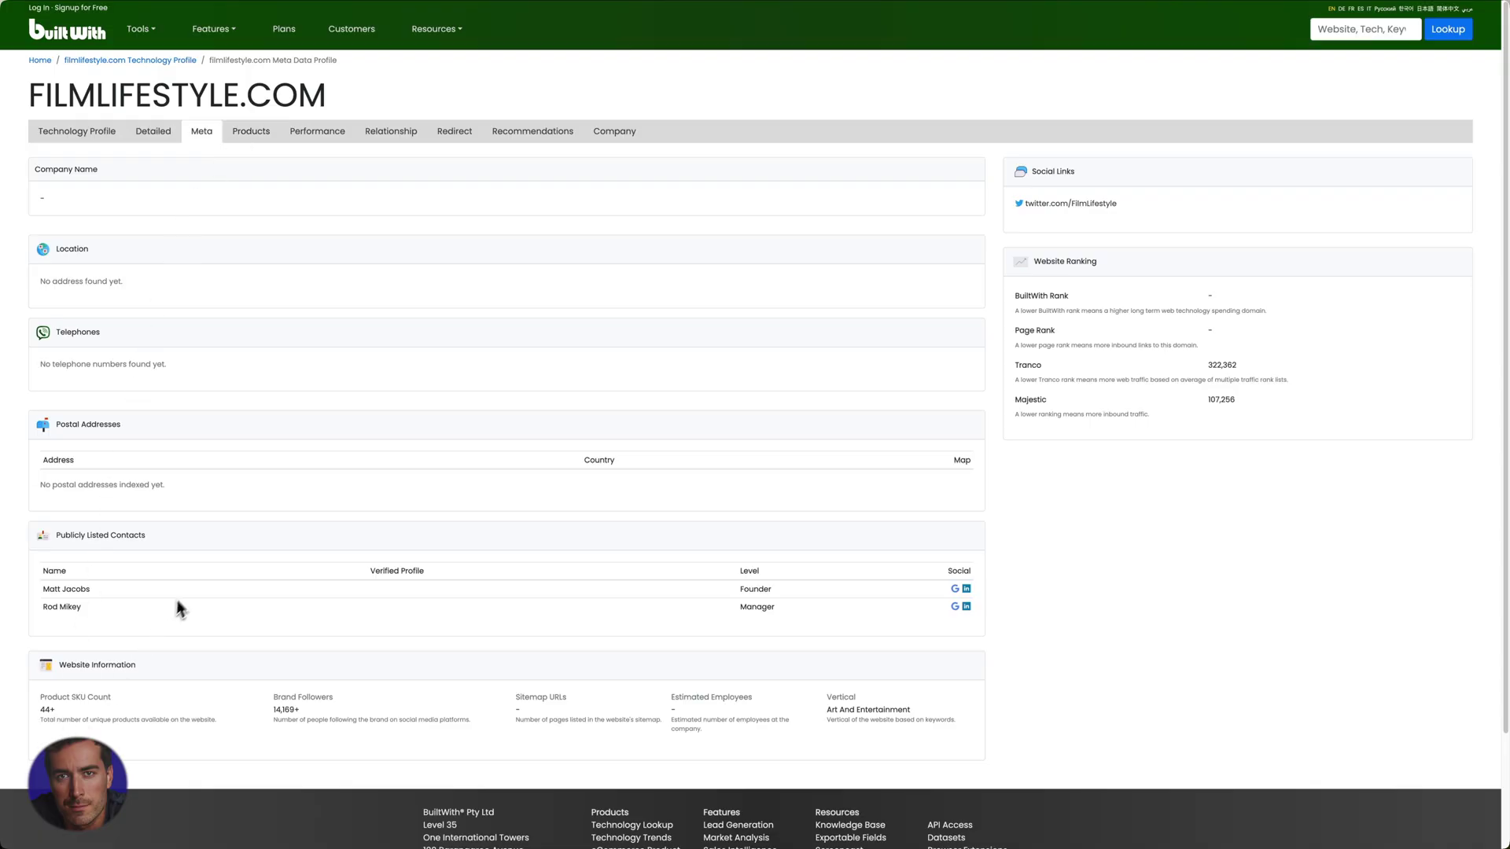
{"action": "left_click", "coordinate": [250, 134]}
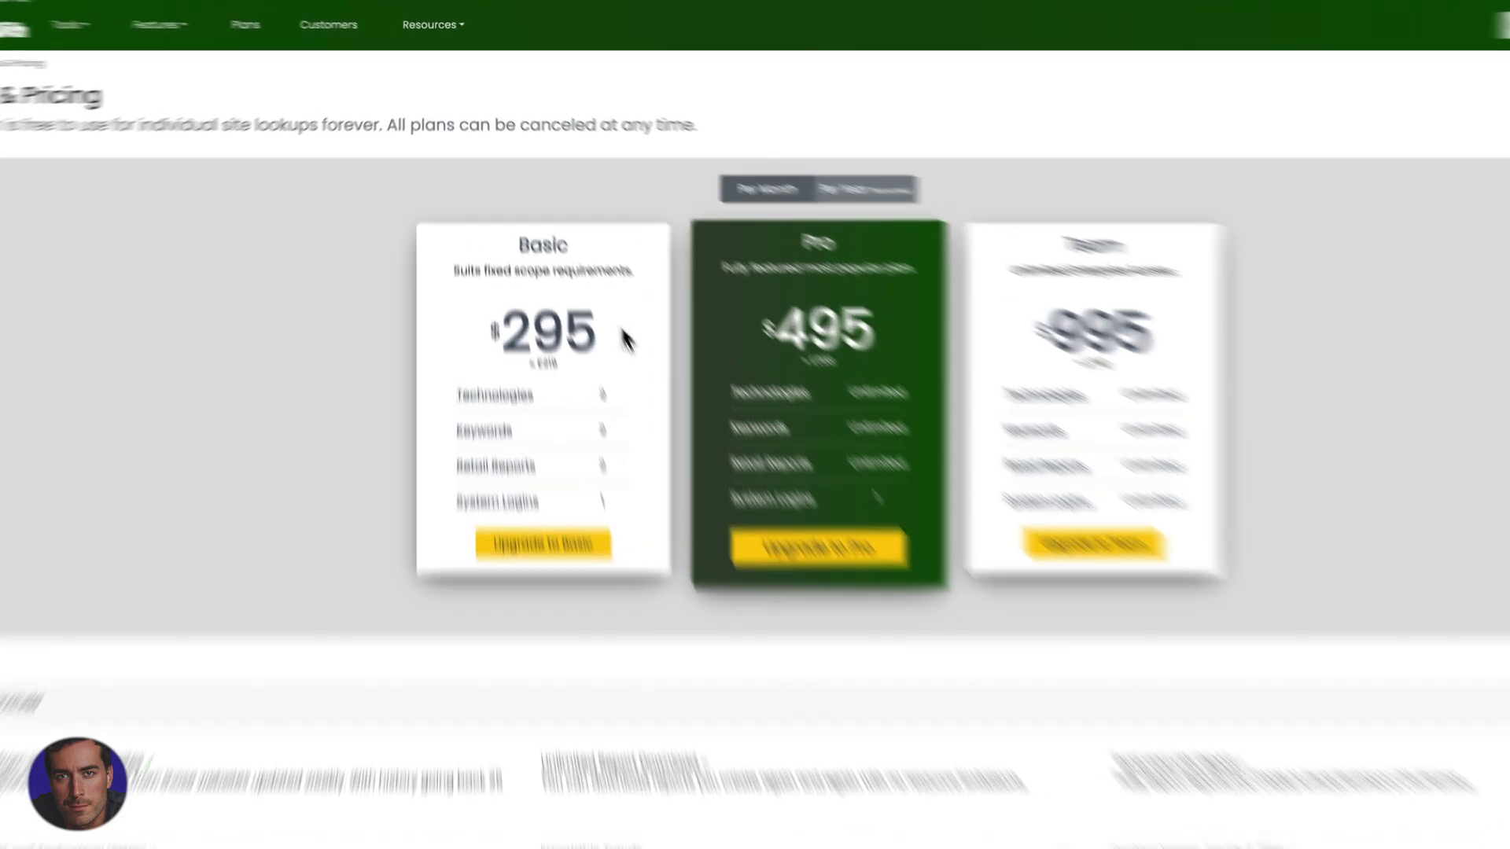
{"action": "left_click_drag", "start_coordinate": [604, 277], "coordinate": [470, 281]}
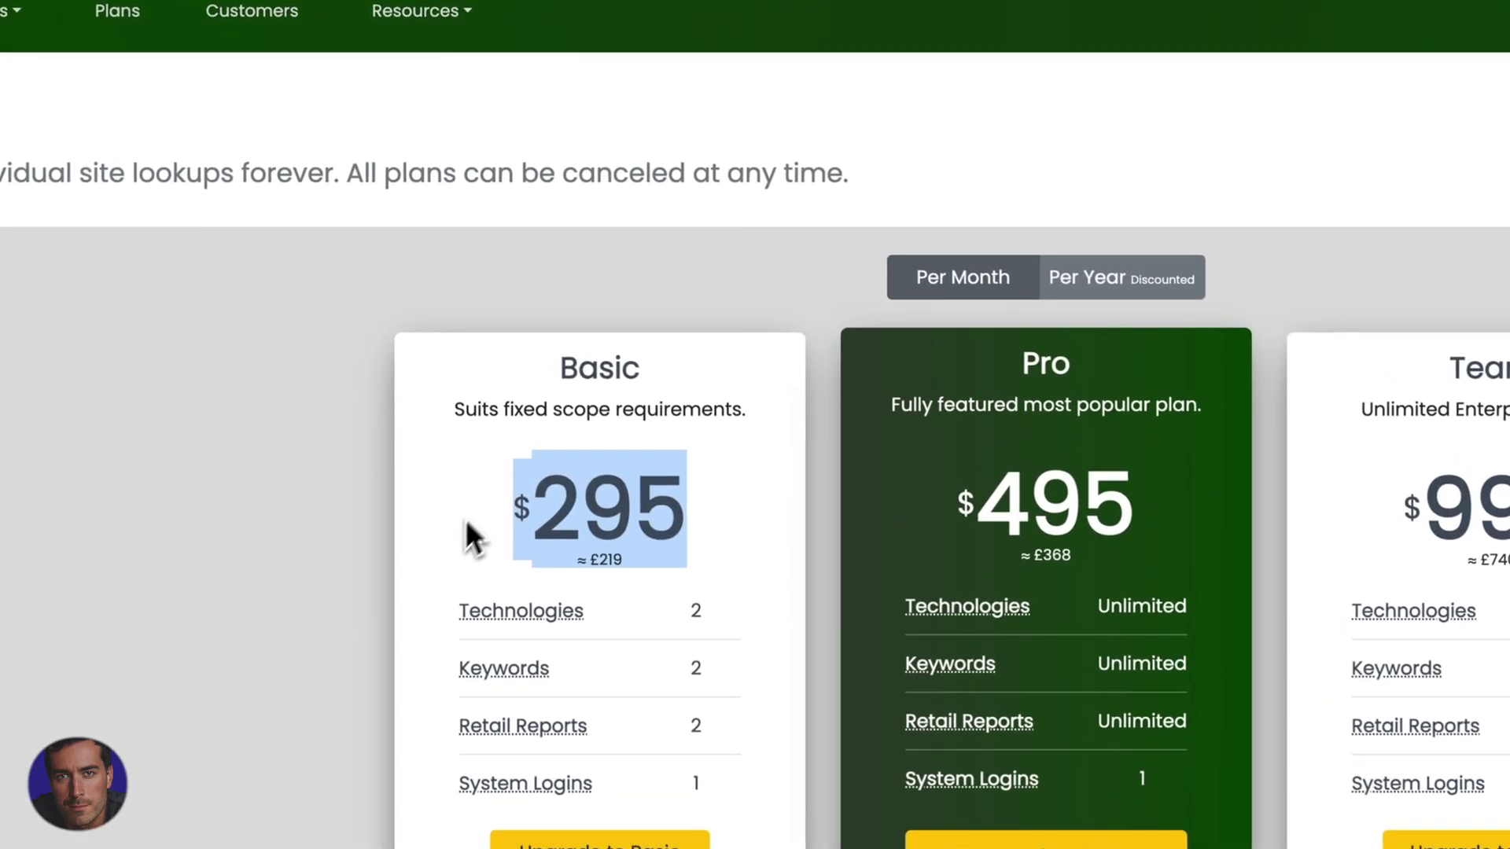
{"action": "left_click", "coordinate": [435, 460]}
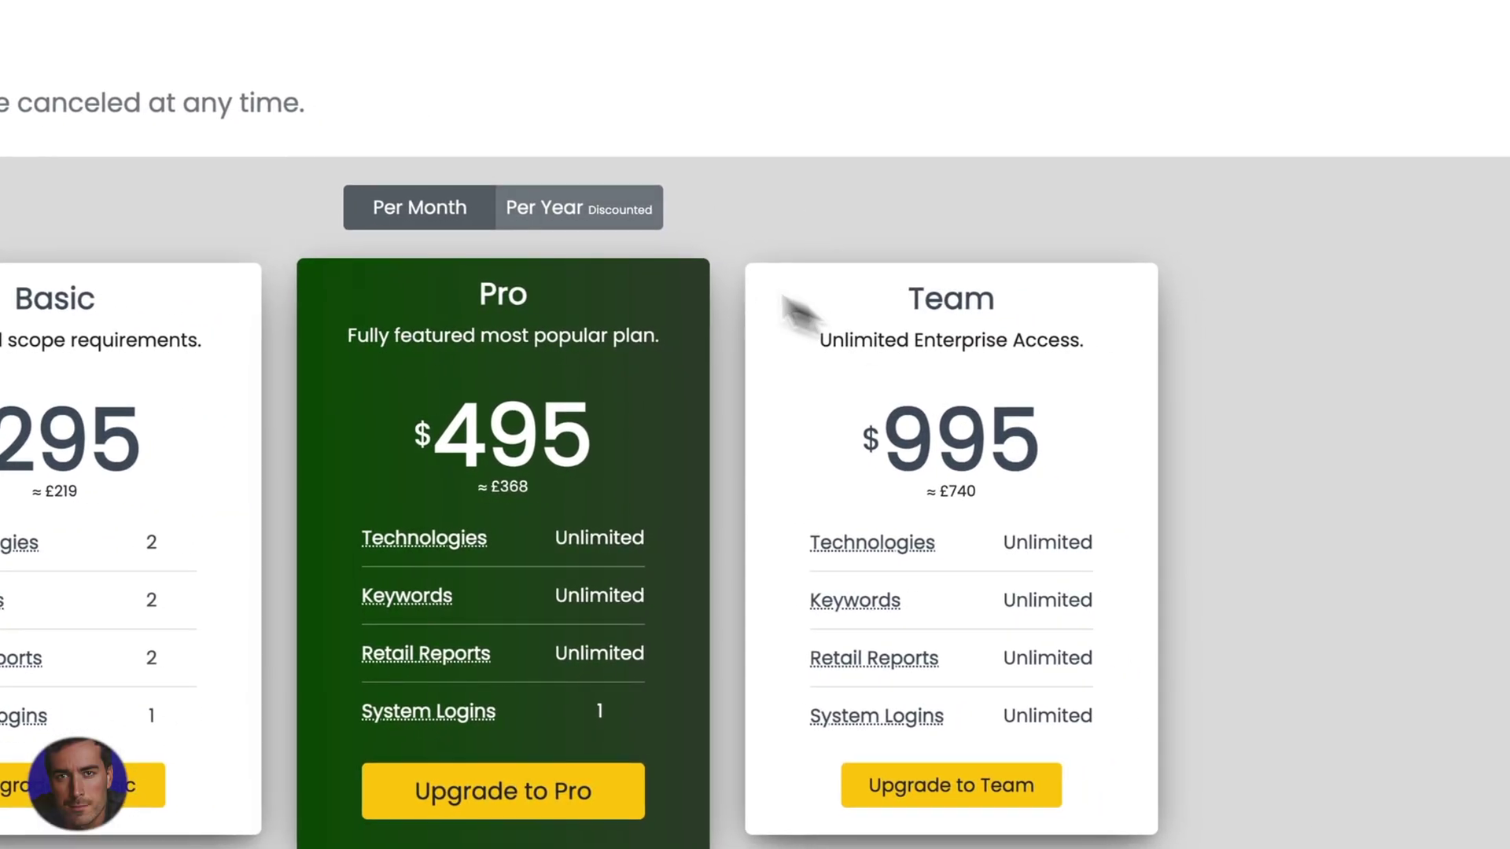
{"action": "left_click", "coordinate": [553, 216]}
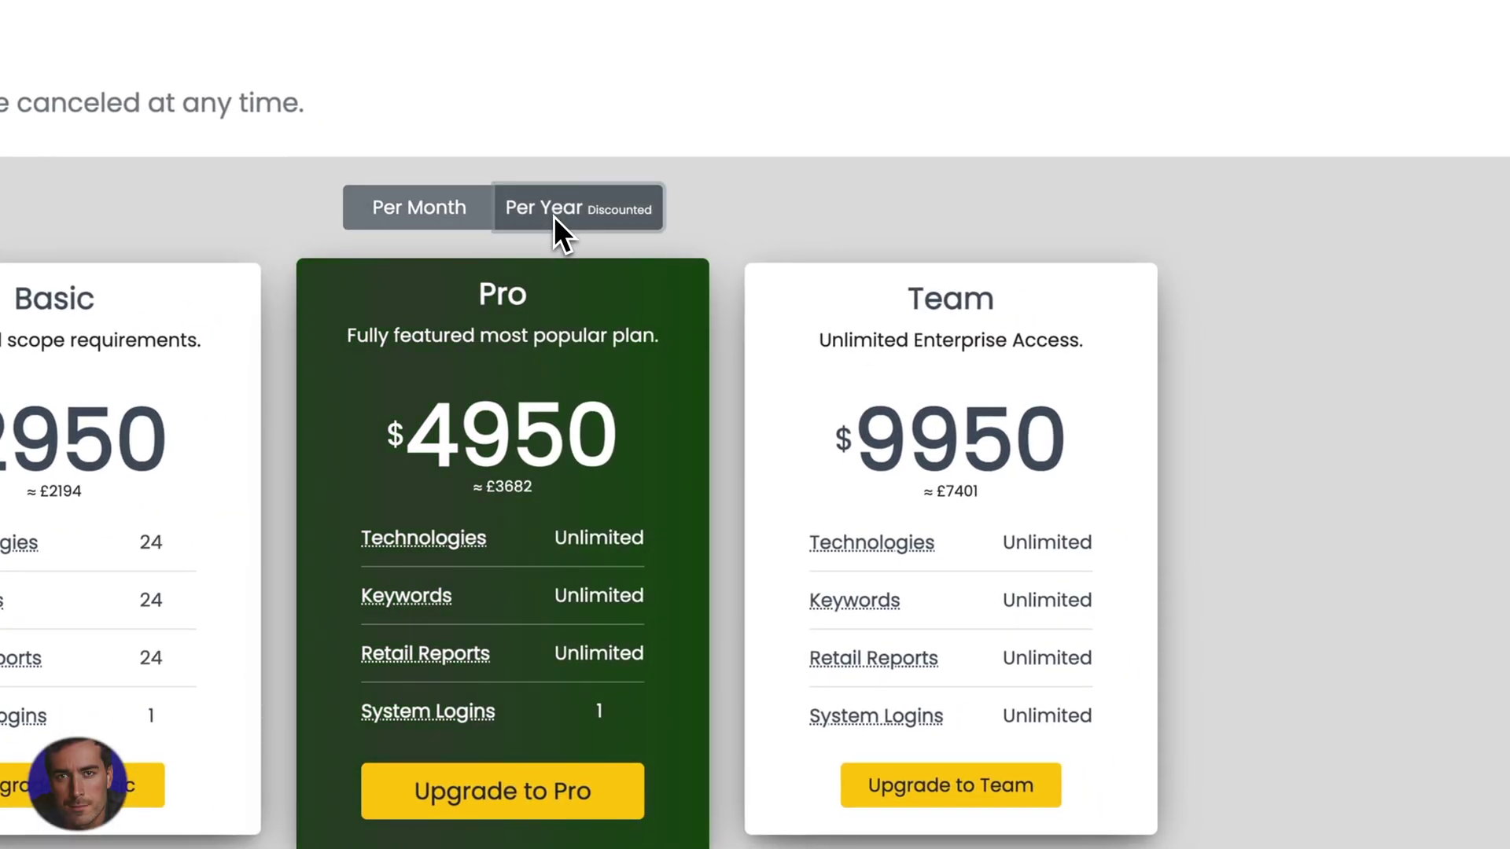
{"action": "left_click", "coordinate": [421, 228]}
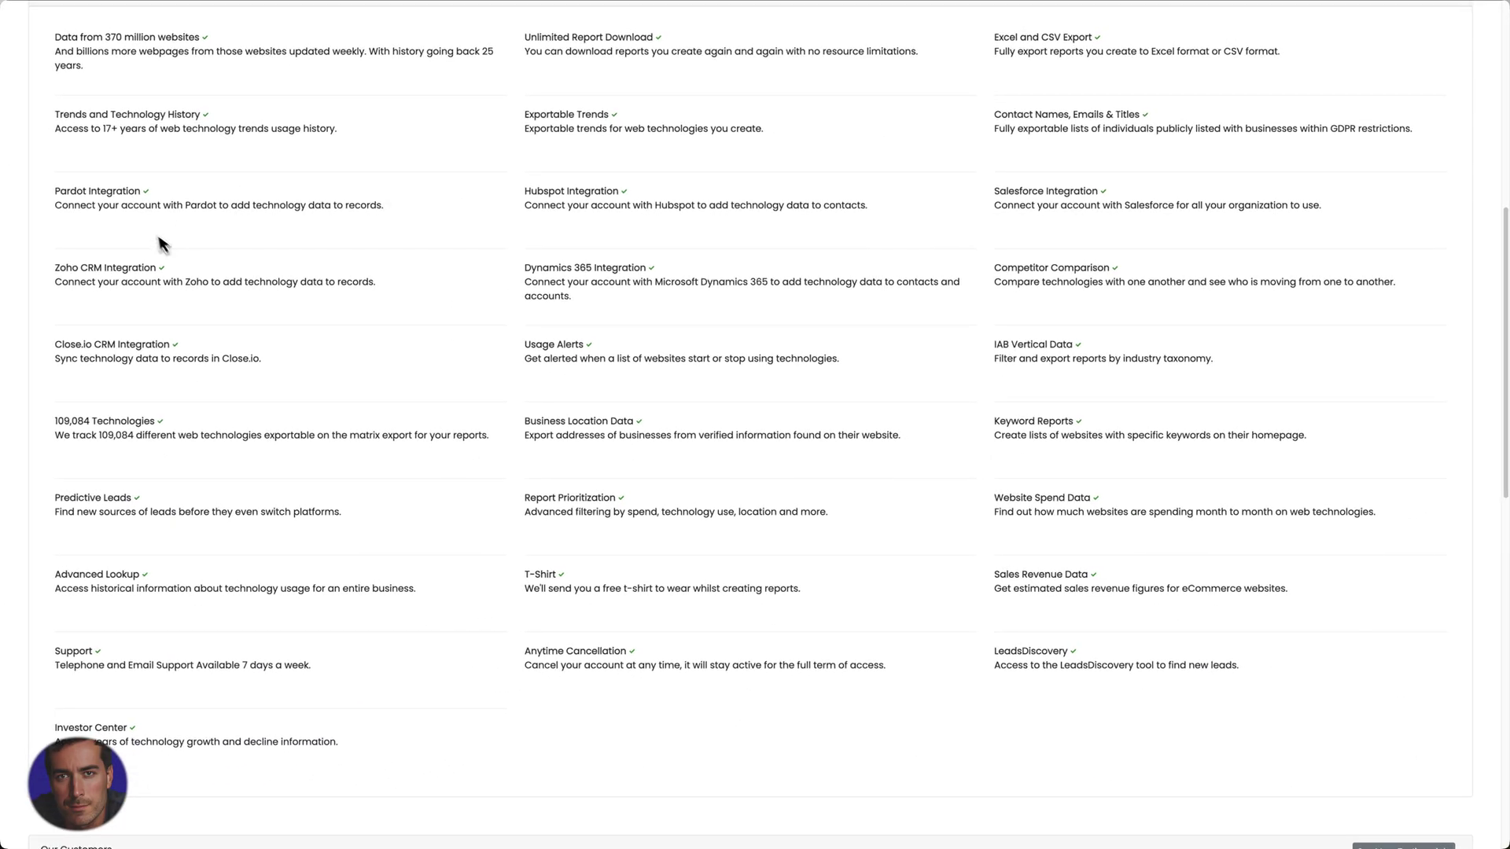
{"action": "scroll", "coordinate": [405, 614], "scroll_direction": "down", "scroll_amount": 3}
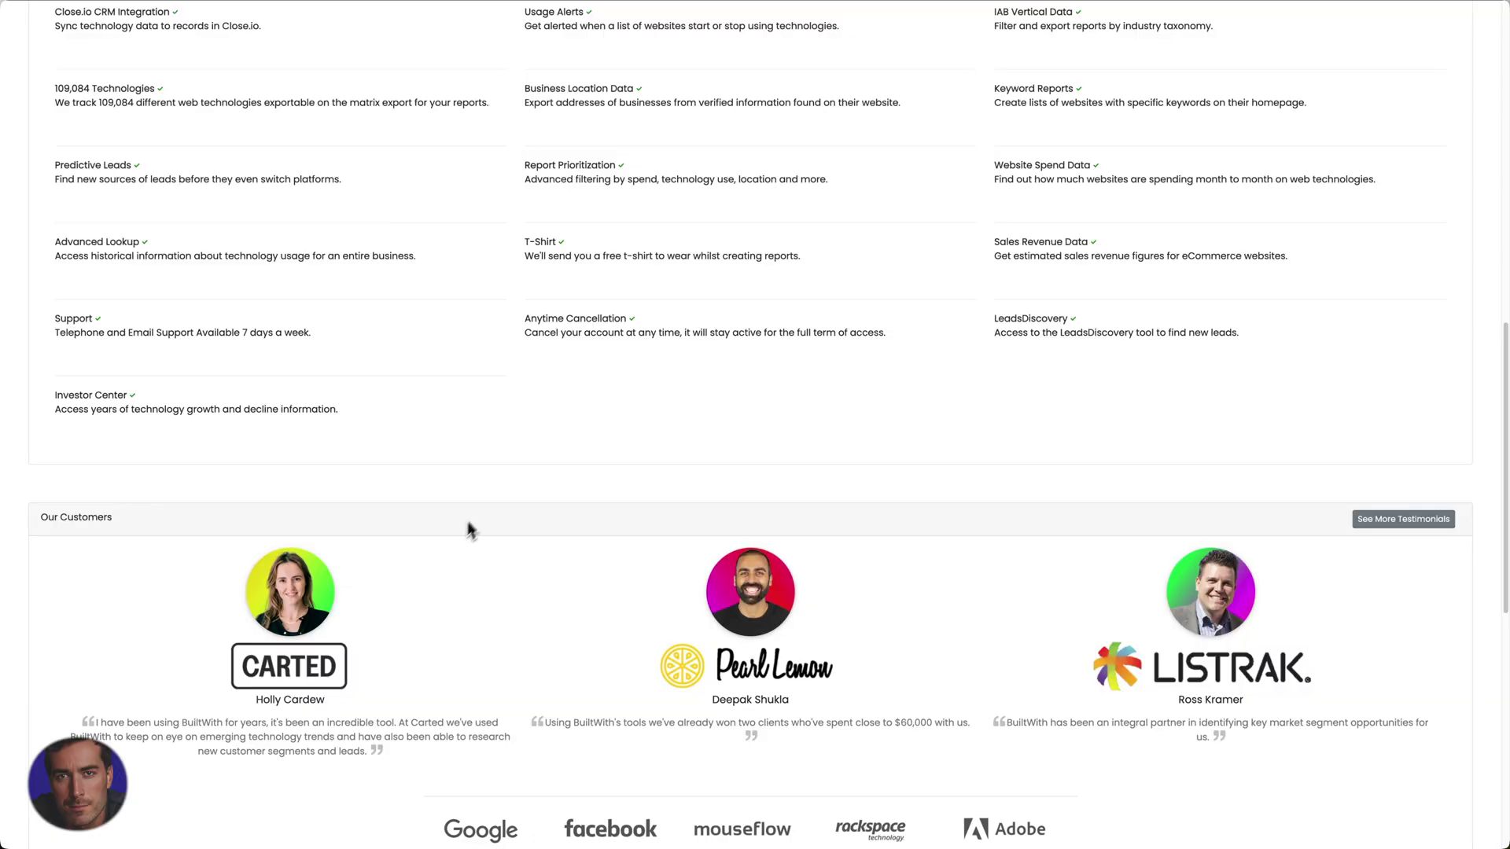
{"action": "scroll", "coordinate": [472, 519], "scroll_direction": "up", "scroll_amount": 7}
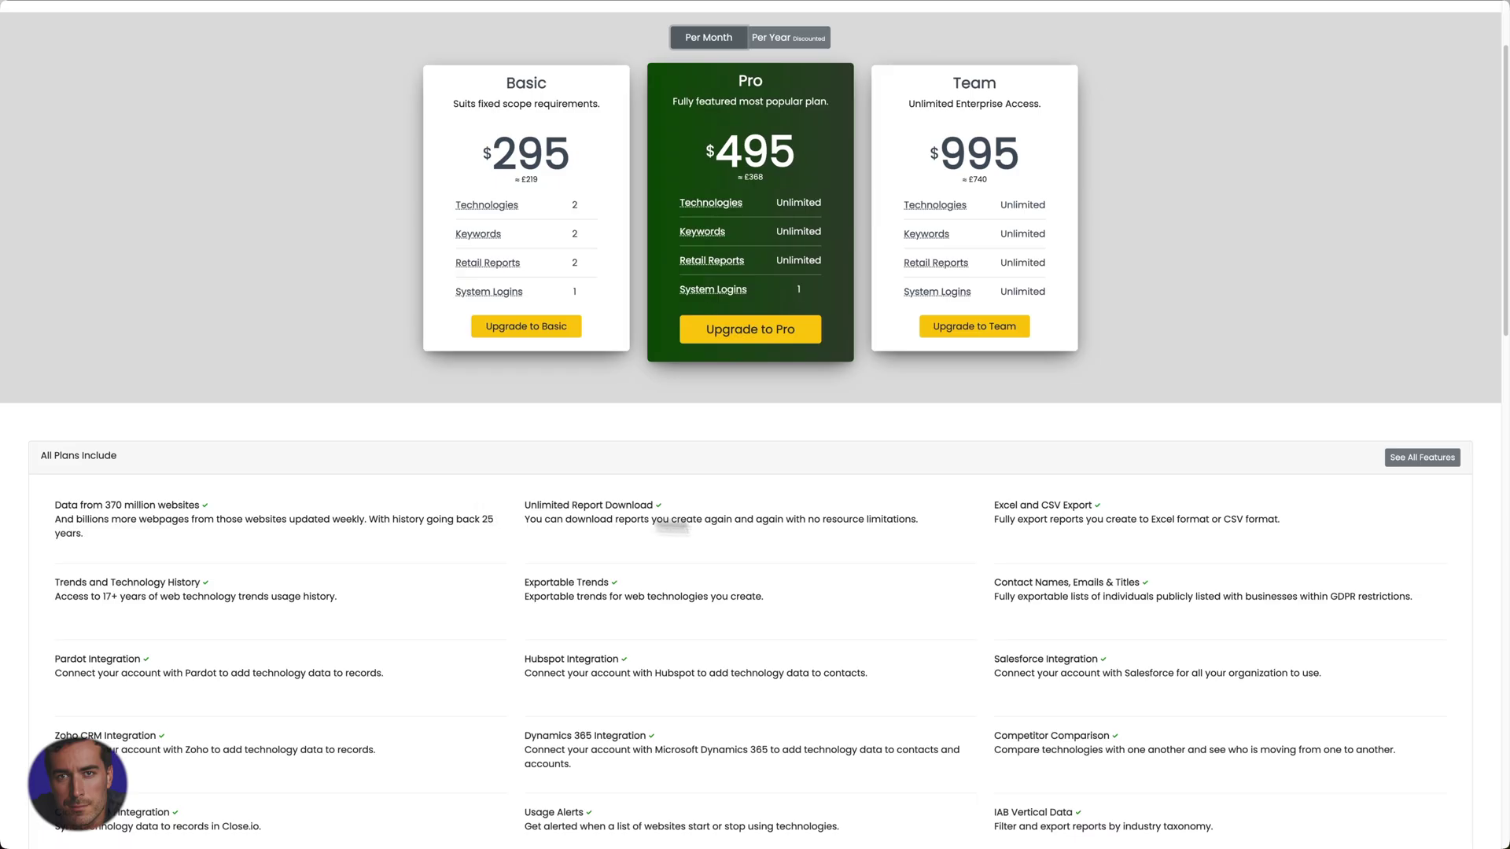
{"action": "scroll", "coordinate": [961, 491], "scroll_direction": "down", "scroll_amount": 6}
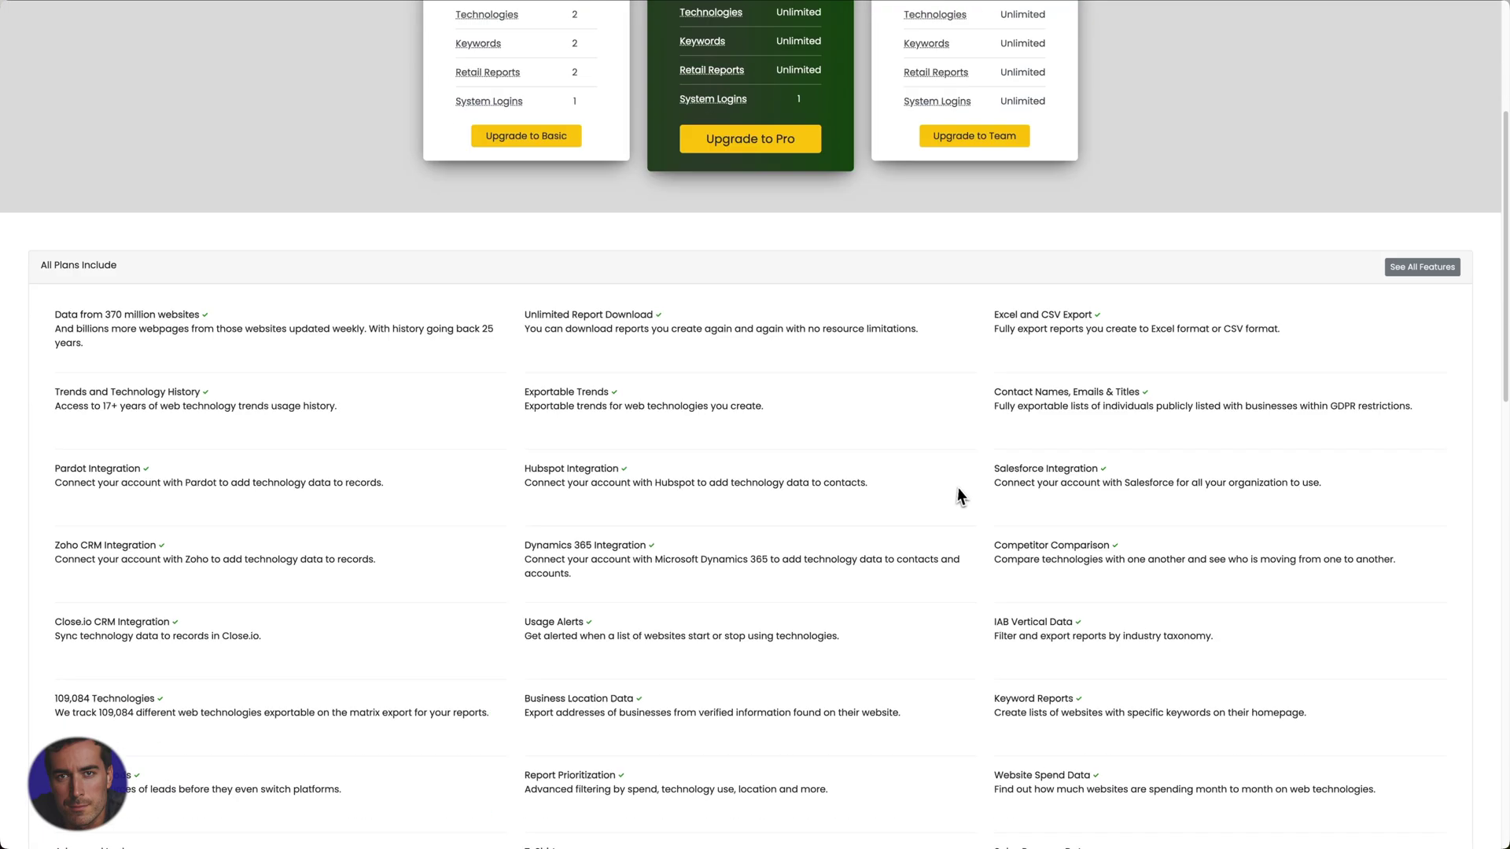
{"action": "scroll", "coordinate": [961, 490], "scroll_direction": "down", "scroll_amount": 1}
{"action": "scroll", "coordinate": [964, 500], "scroll_direction": "down", "scroll_amount": 3}
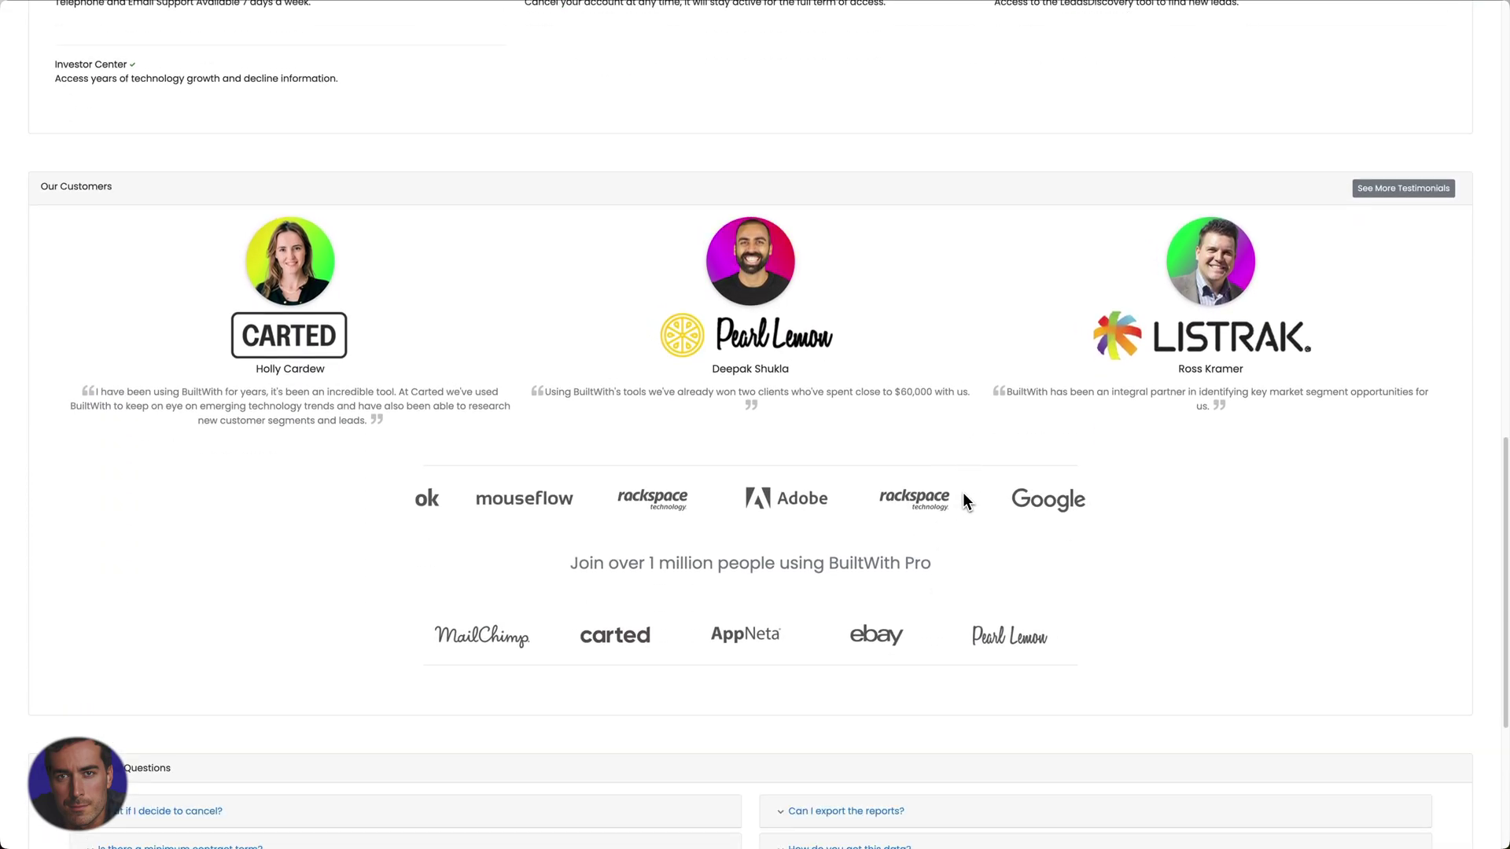
{"action": "scroll", "coordinate": [967, 495], "scroll_direction": "down", "scroll_amount": 2}
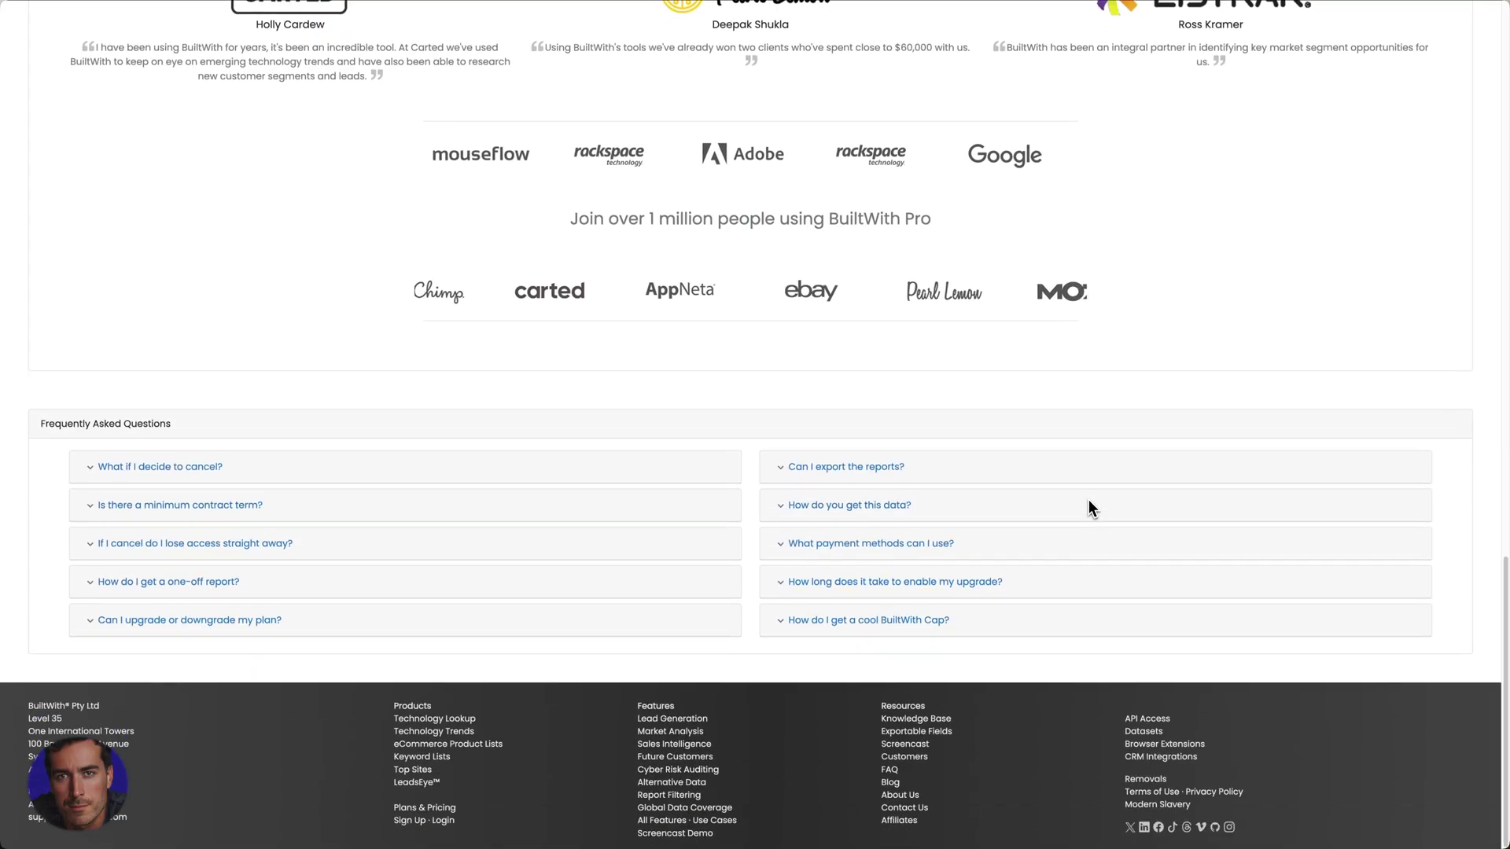
{"action": "scroll", "coordinate": [1088, 507], "scroll_direction": "up", "scroll_amount": 3}
{"action": "scroll", "coordinate": [1088, 507], "scroll_direction": "up", "scroll_amount": 4}
{"action": "scroll", "coordinate": [1088, 504], "scroll_direction": "up", "scroll_amount": 3}
{"action": "scroll", "coordinate": [1088, 505], "scroll_direction": "up", "scroll_amount": 2}
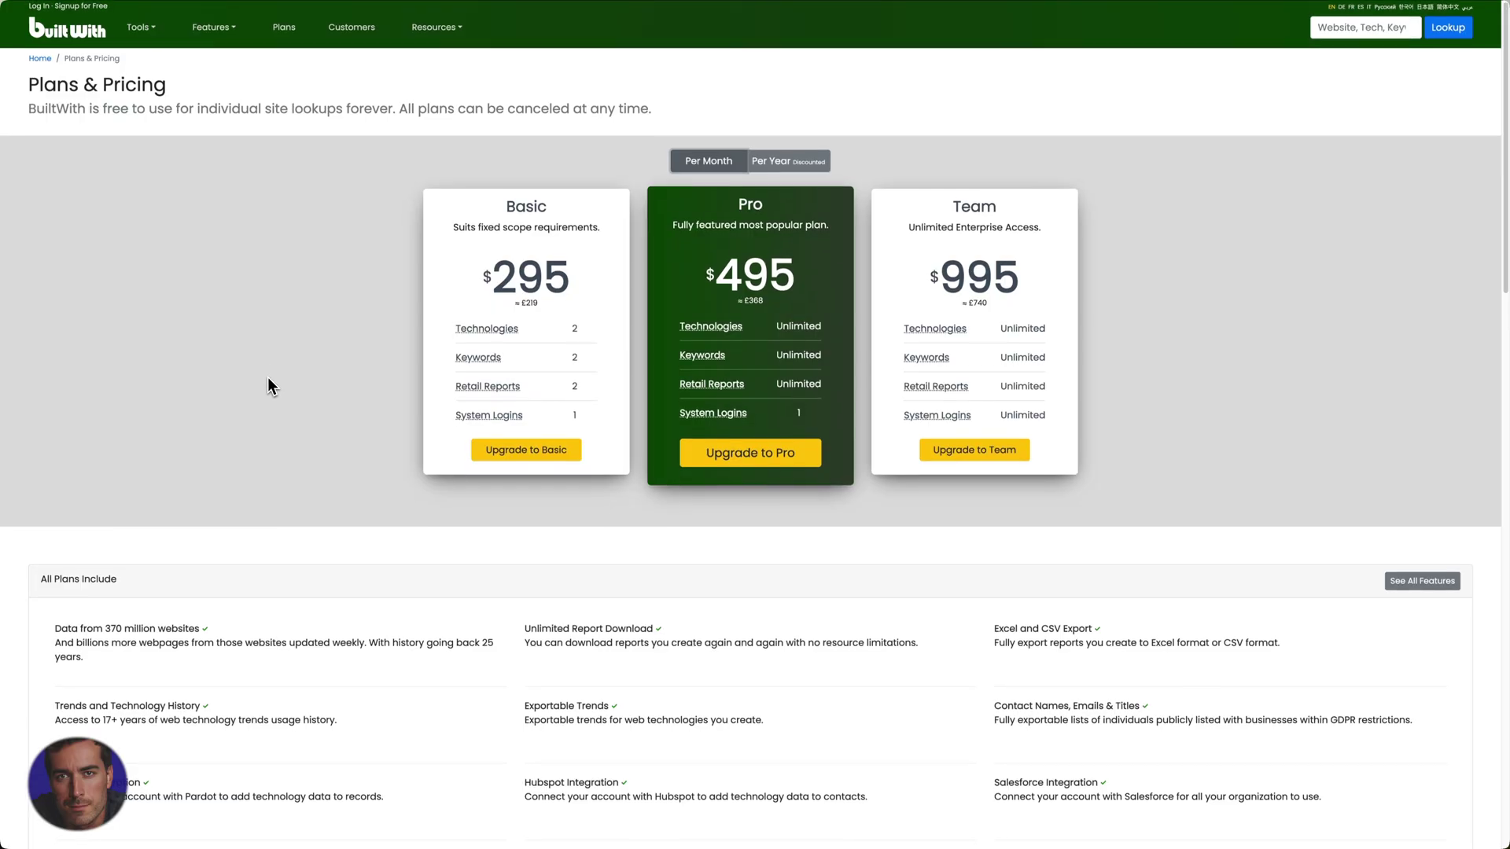
{"action": "scroll", "coordinate": [269, 385], "scroll_direction": "down", "scroll_amount": 3}
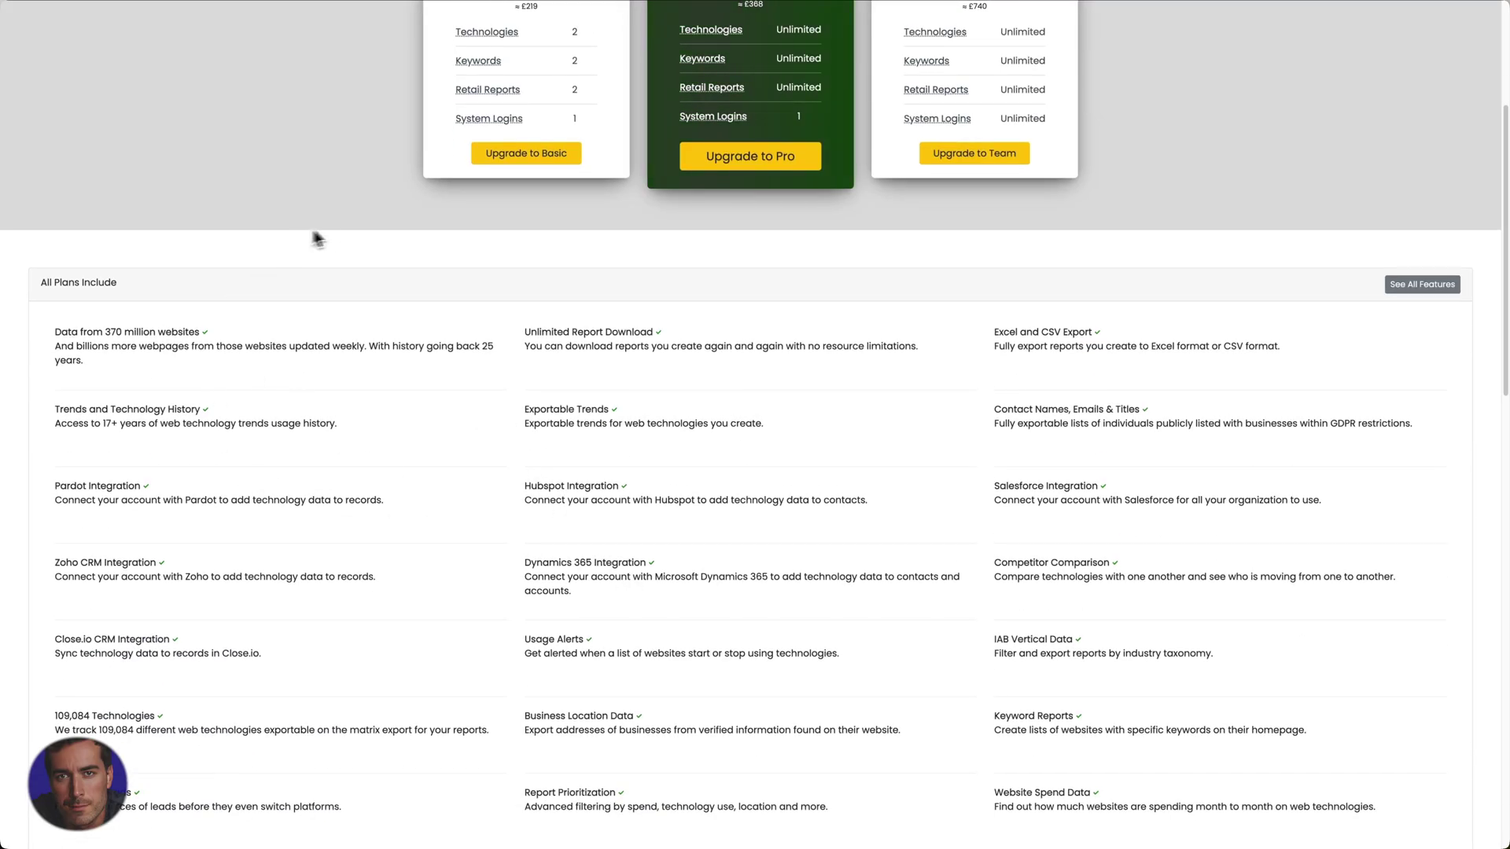
{"action": "scroll", "coordinate": [316, 240], "scroll_direction": "down", "scroll_amount": 5}
{"action": "scroll", "coordinate": [390, 238], "scroll_direction": "up", "scroll_amount": 5}
{"action": "scroll", "coordinate": [390, 238], "scroll_direction": "up", "scroll_amount": 3}
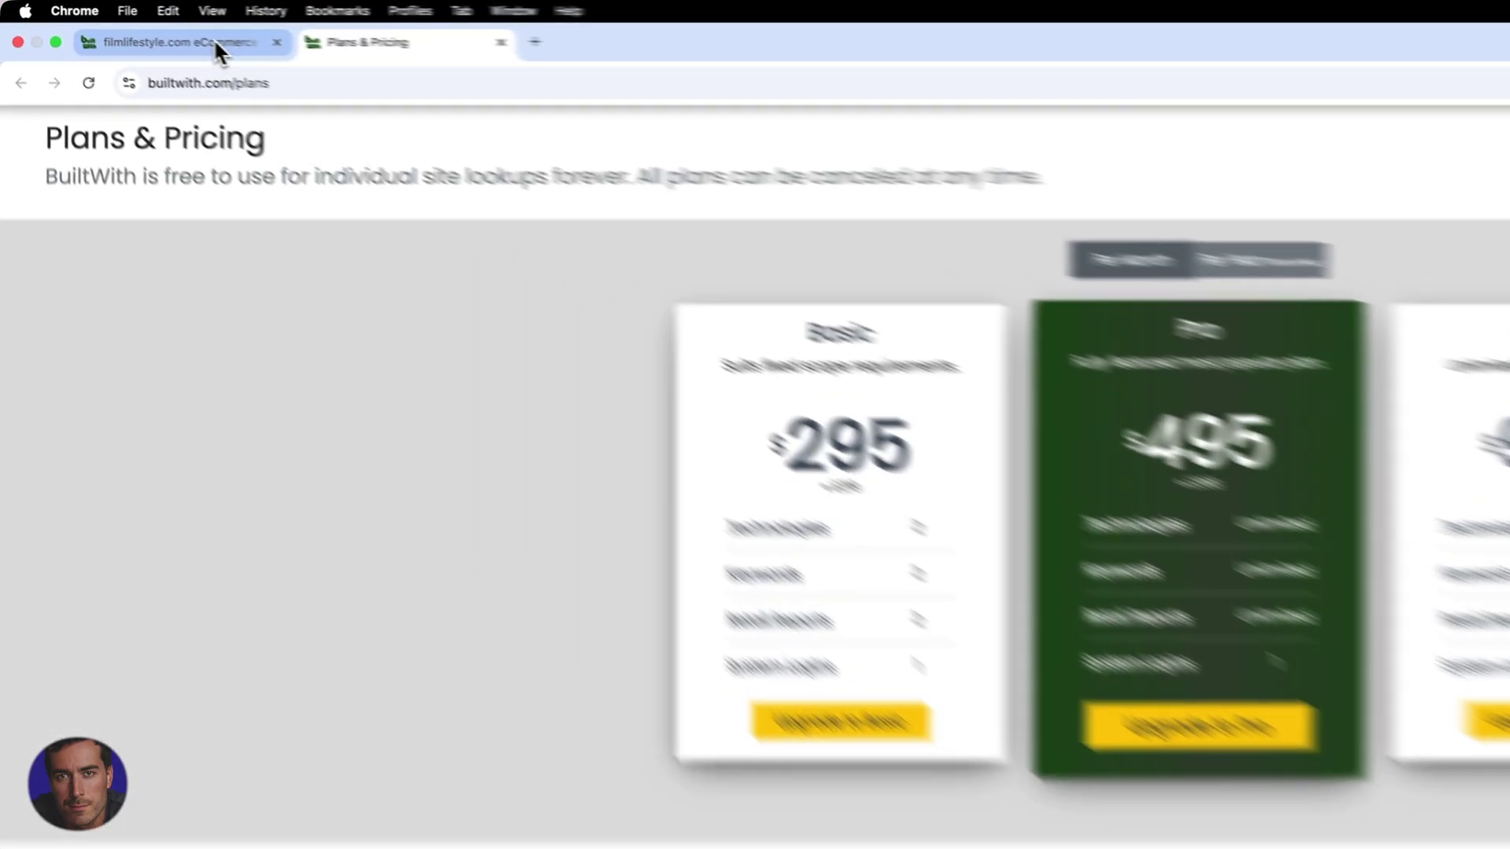
Step: From the BuiltWith home page, correct the misspelled domain to auteurgraph.com and run the lookup
{"action": "left_click", "coordinate": [216, 45]}
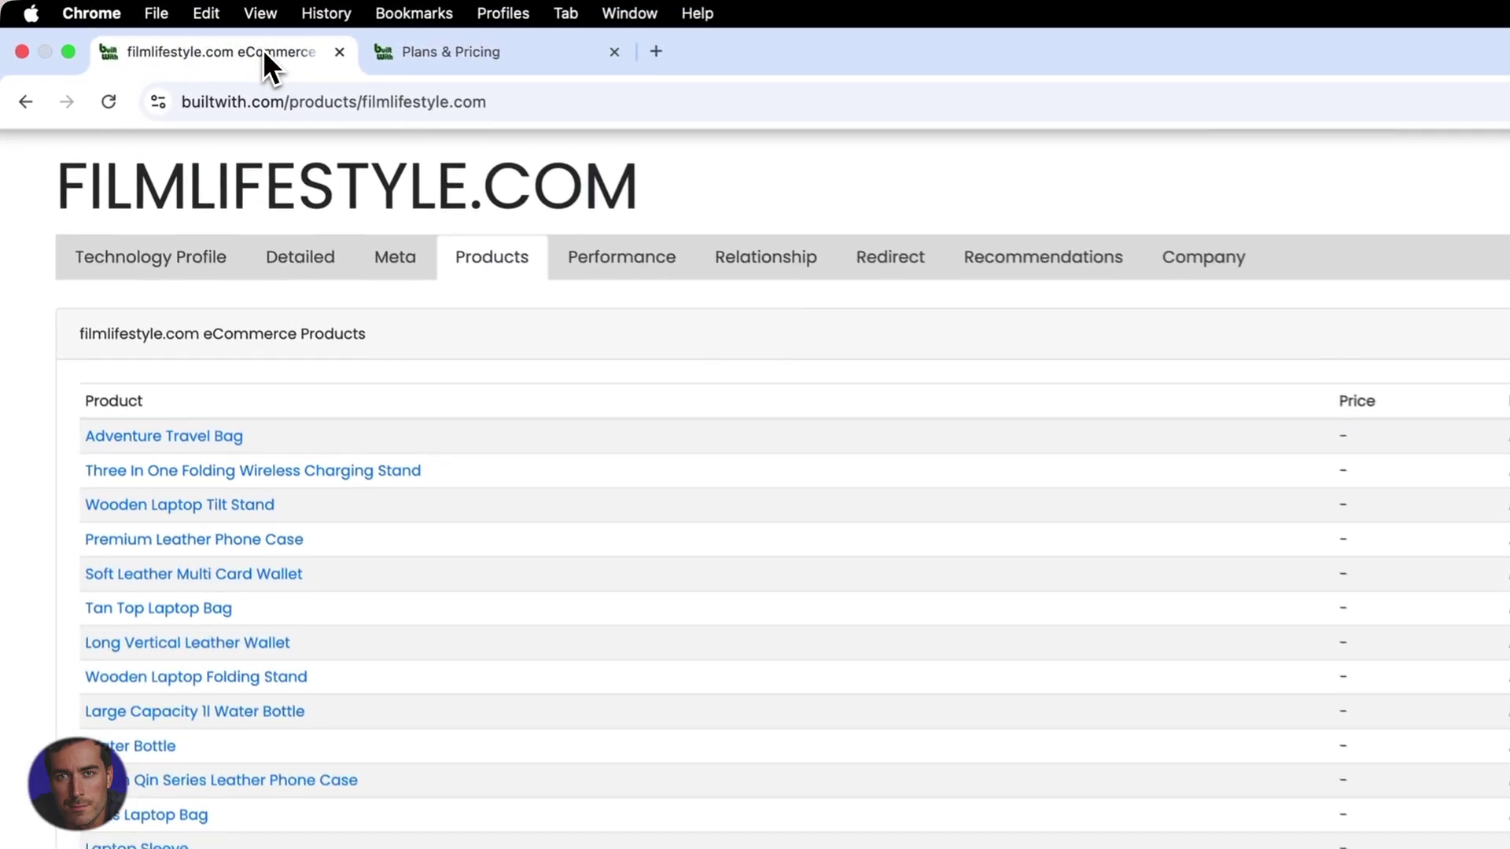
{"action": "left_click", "coordinate": [83, 118]}
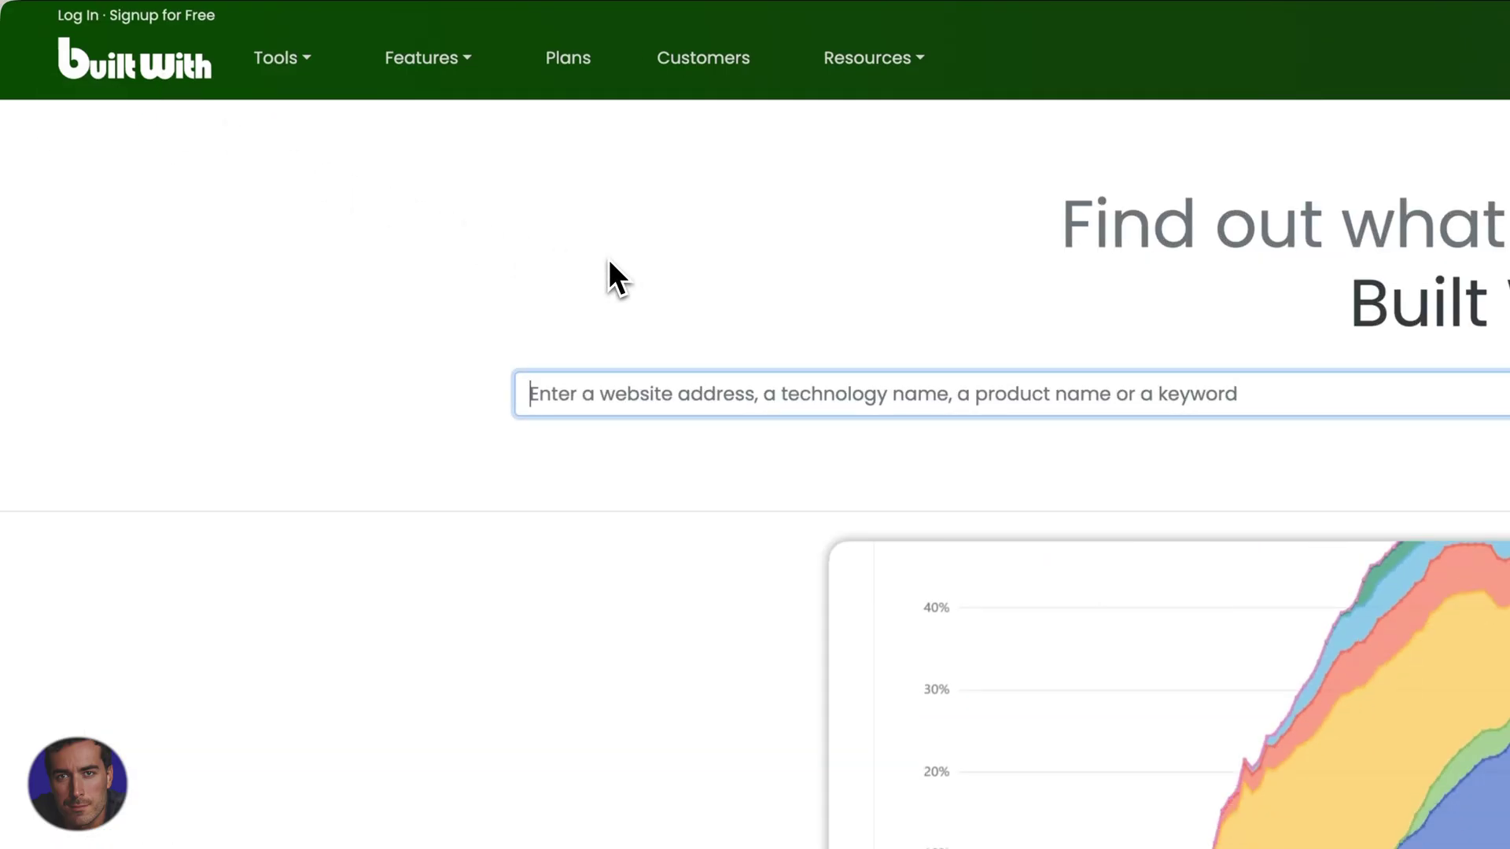
{"action": "type", "text": "auuteurgr"}
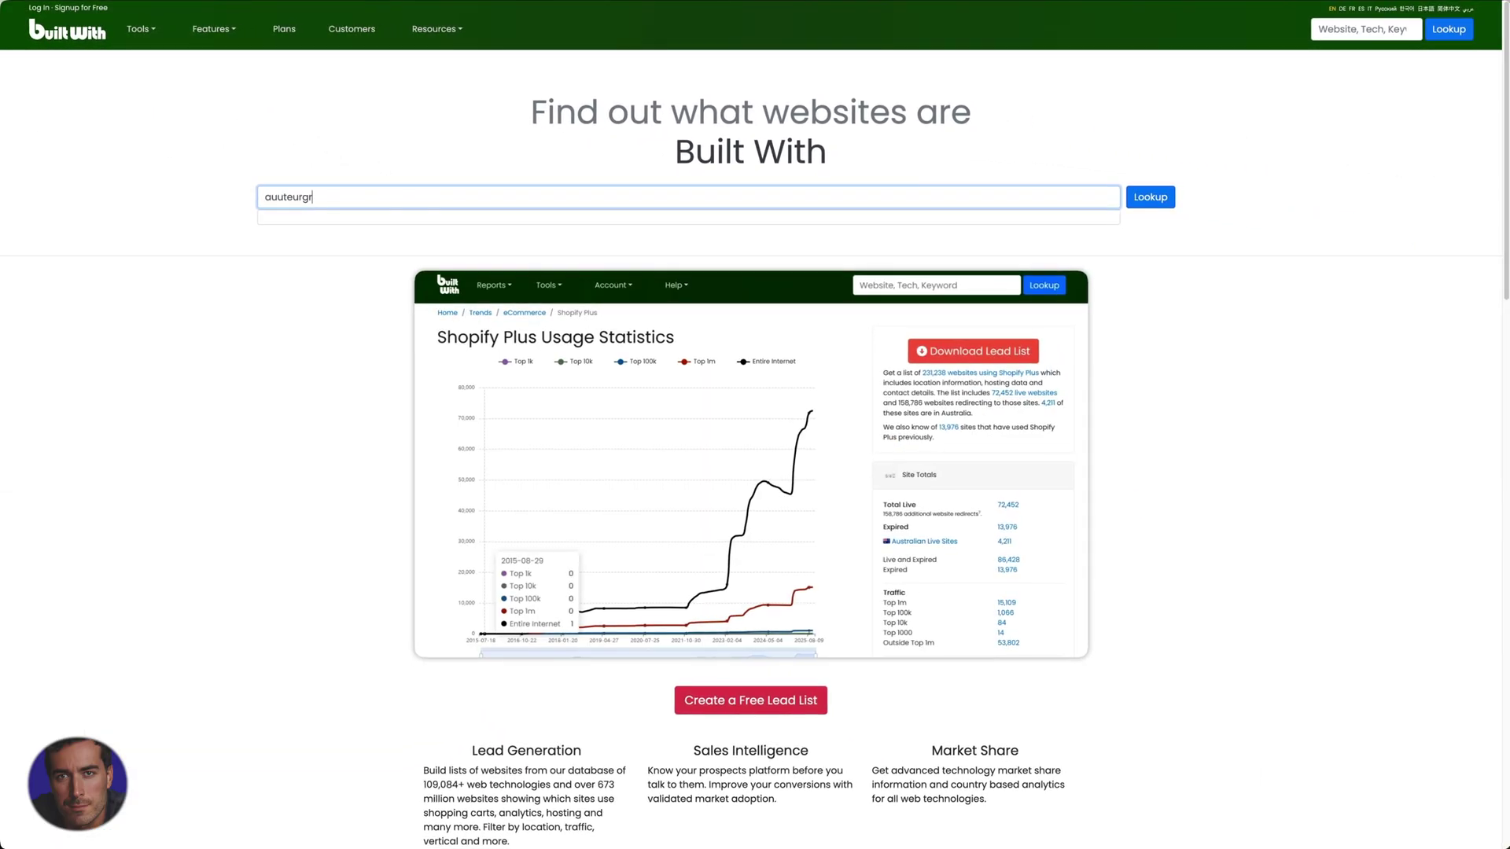
{"action": "type", "text": "aph.com"}
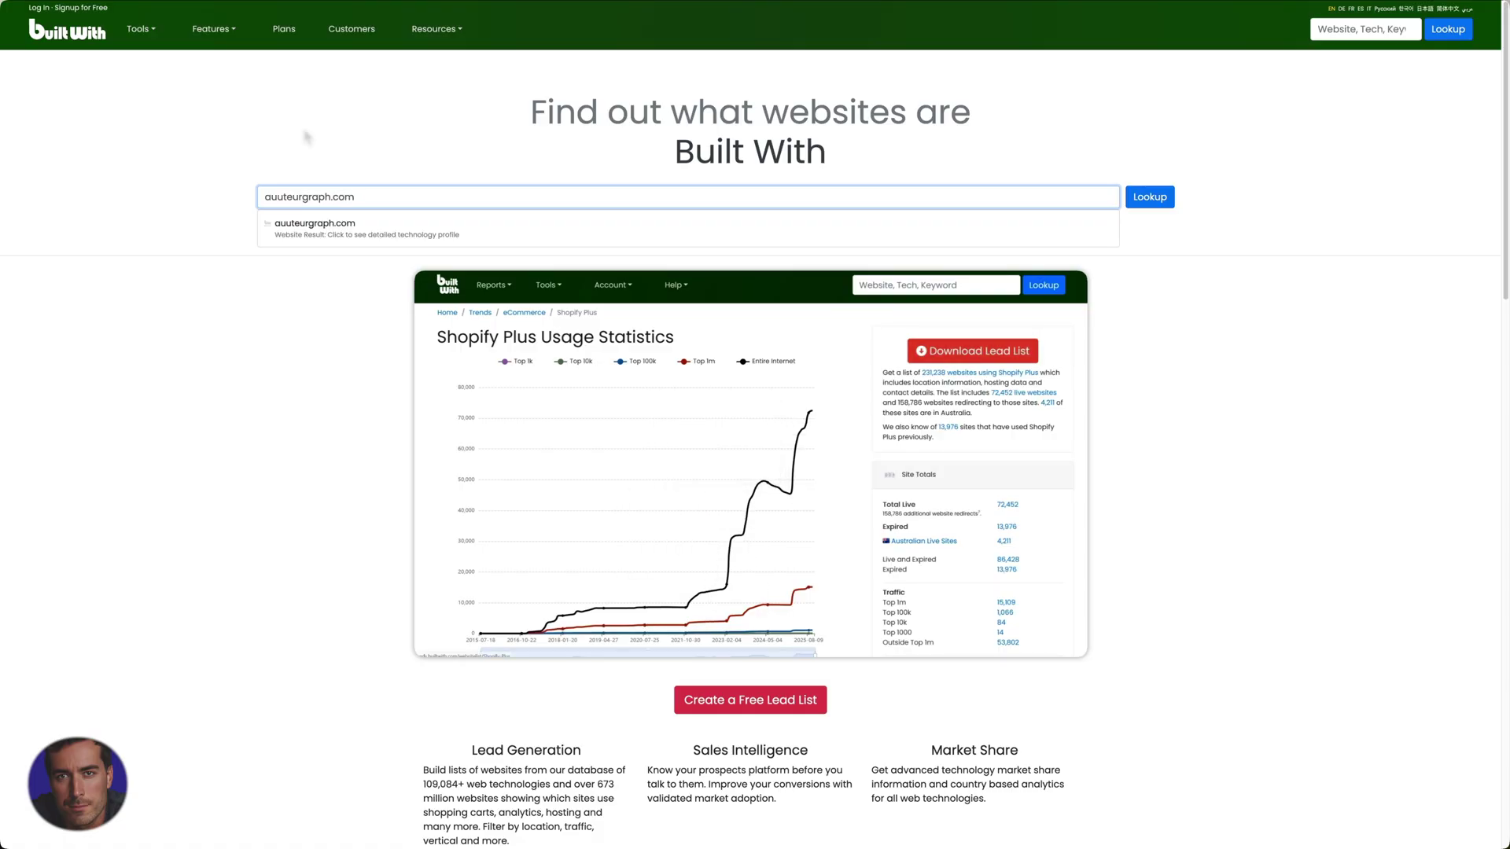
{"action": "left_click", "coordinate": [286, 203]}
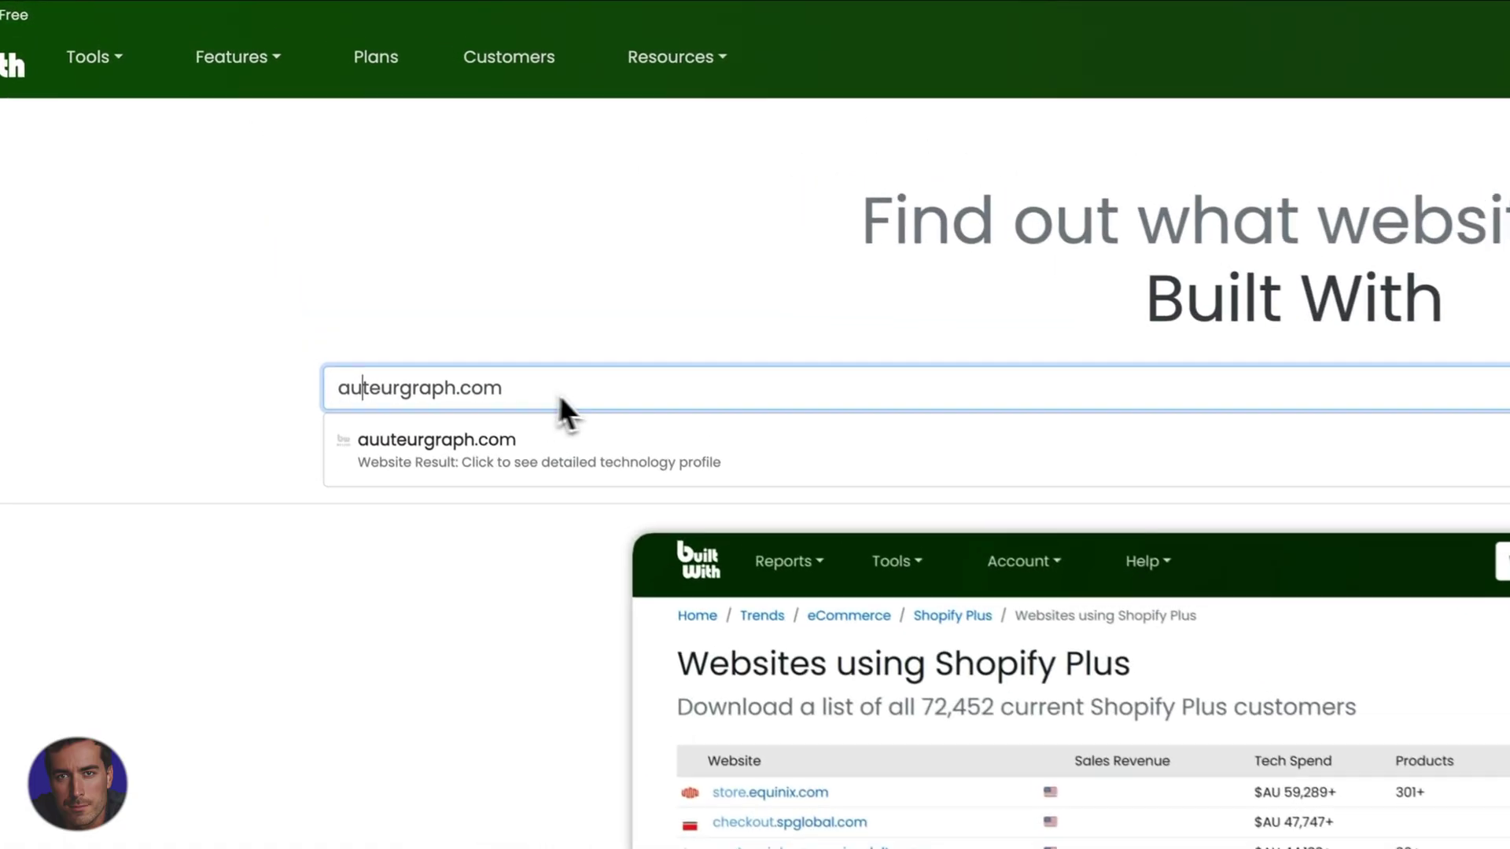
{"action": "key", "text": "BackSpace"}
{"action": "key", "text": "Return"}
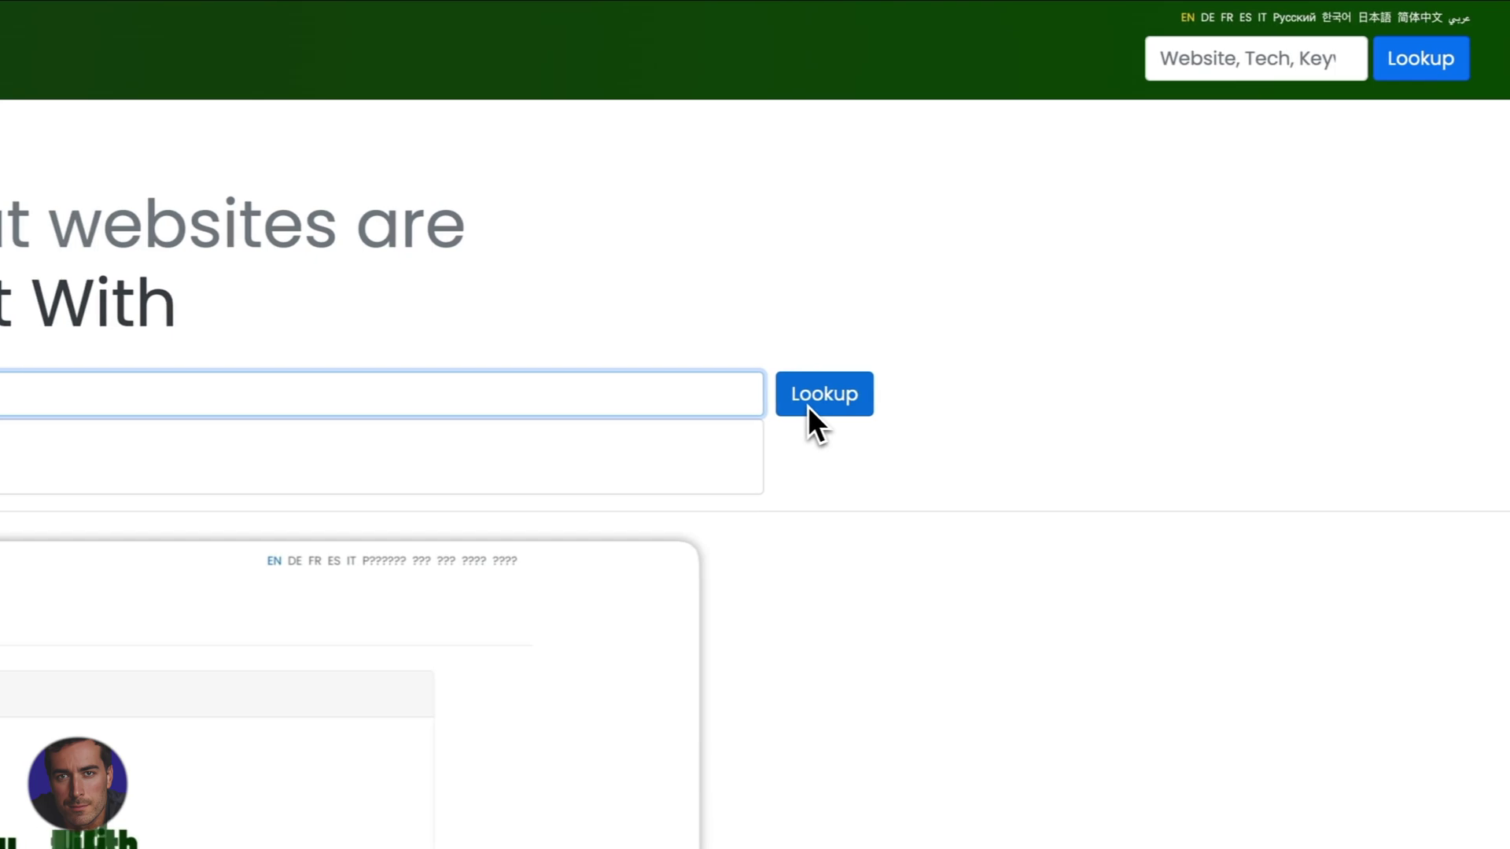
{"action": "left_click", "coordinate": [799, 415]}
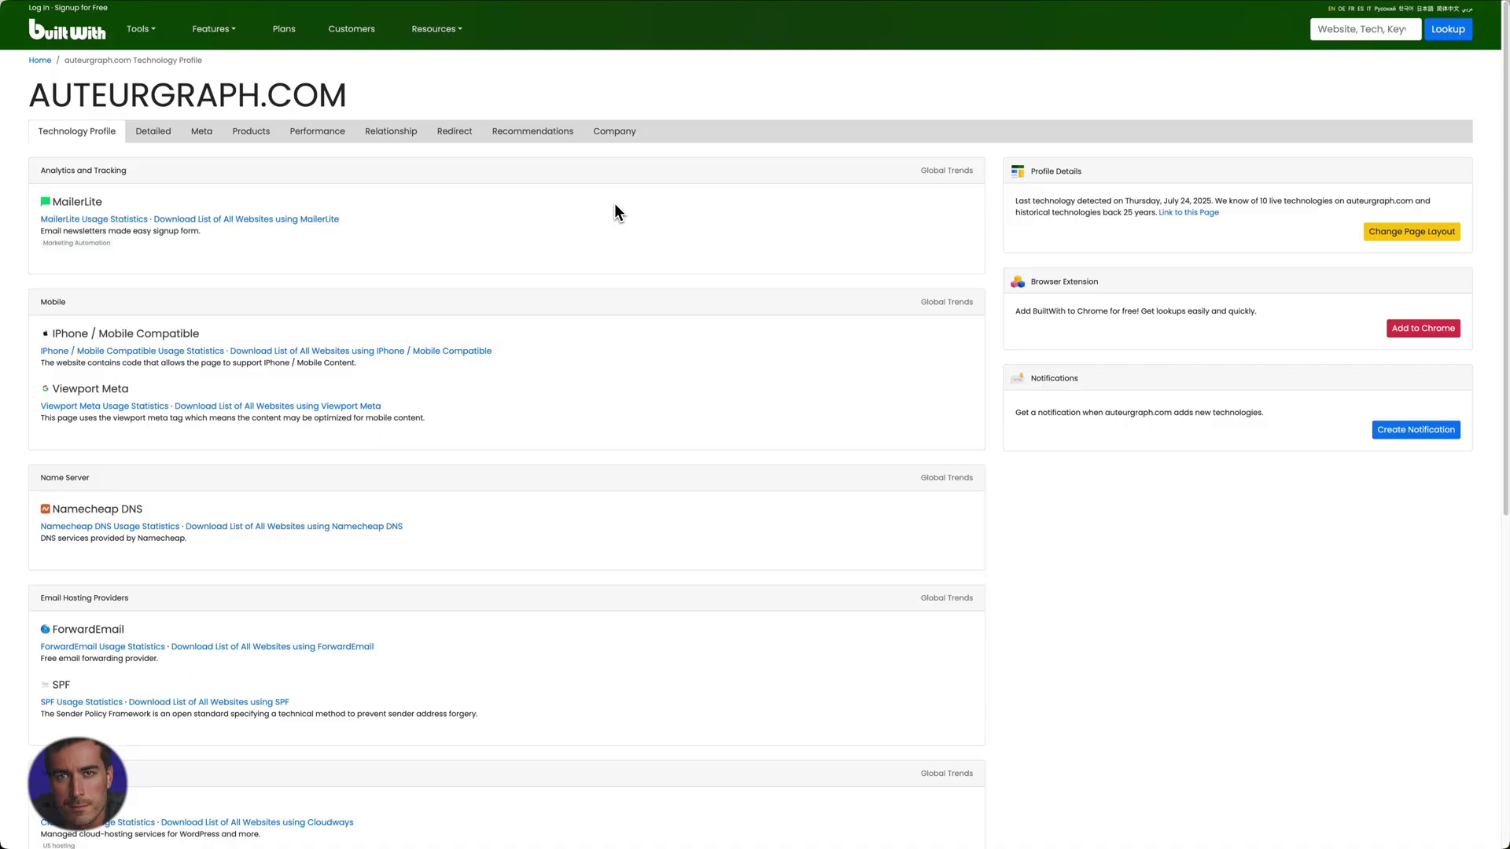
{"action": "scroll", "coordinate": [647, 266], "scroll_direction": "down", "scroll_amount": 1}
{"action": "scroll", "coordinate": [653, 286], "scroll_direction": "down", "scroll_amount": 2}
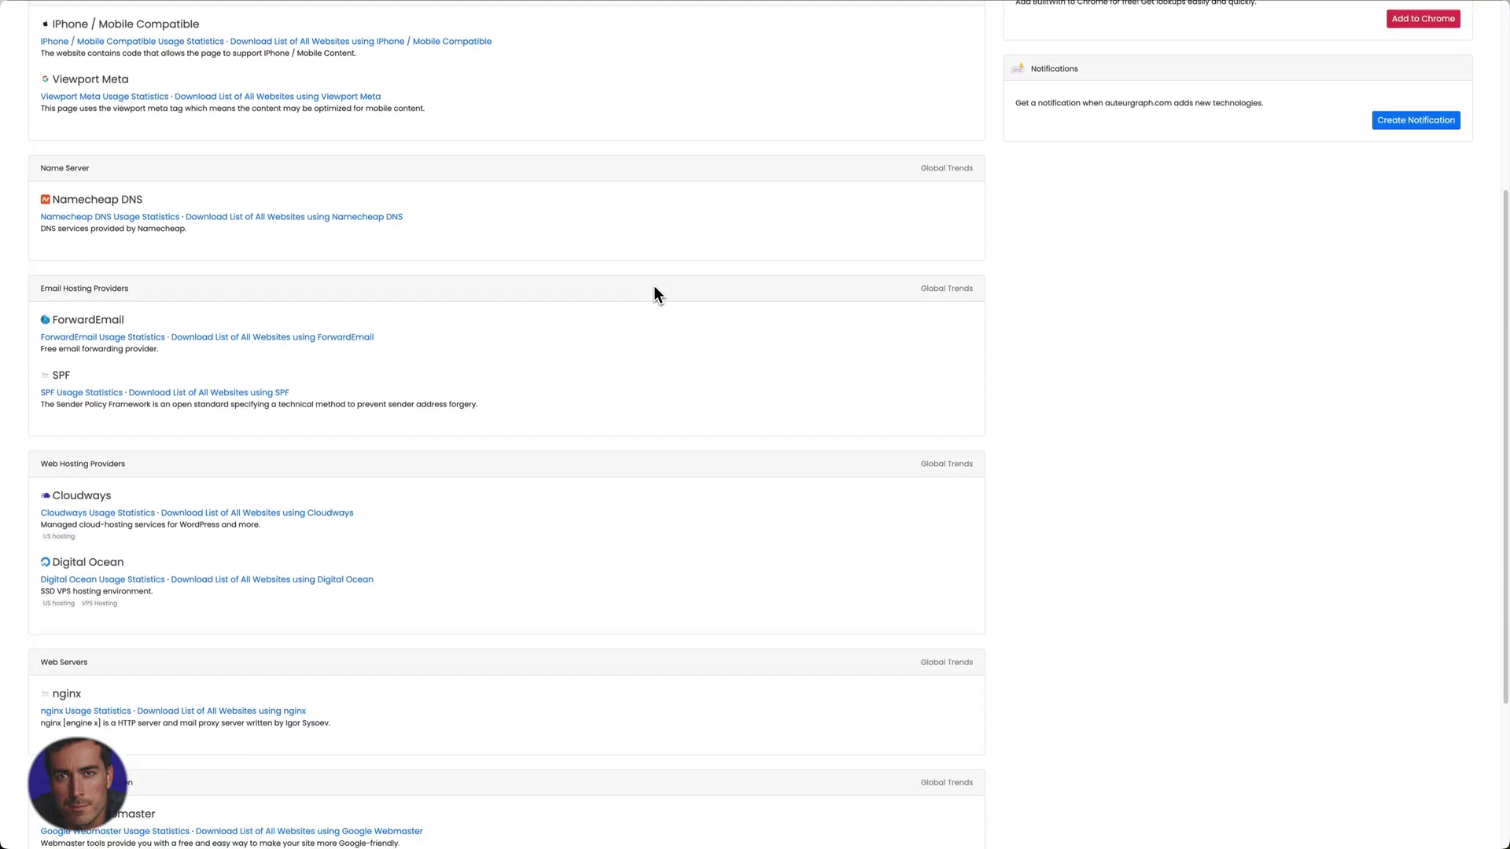
{"action": "scroll", "coordinate": [654, 286], "scroll_direction": "down", "scroll_amount": 1}
{"action": "scroll", "coordinate": [567, 473], "scroll_direction": "down", "scroll_amount": 2}
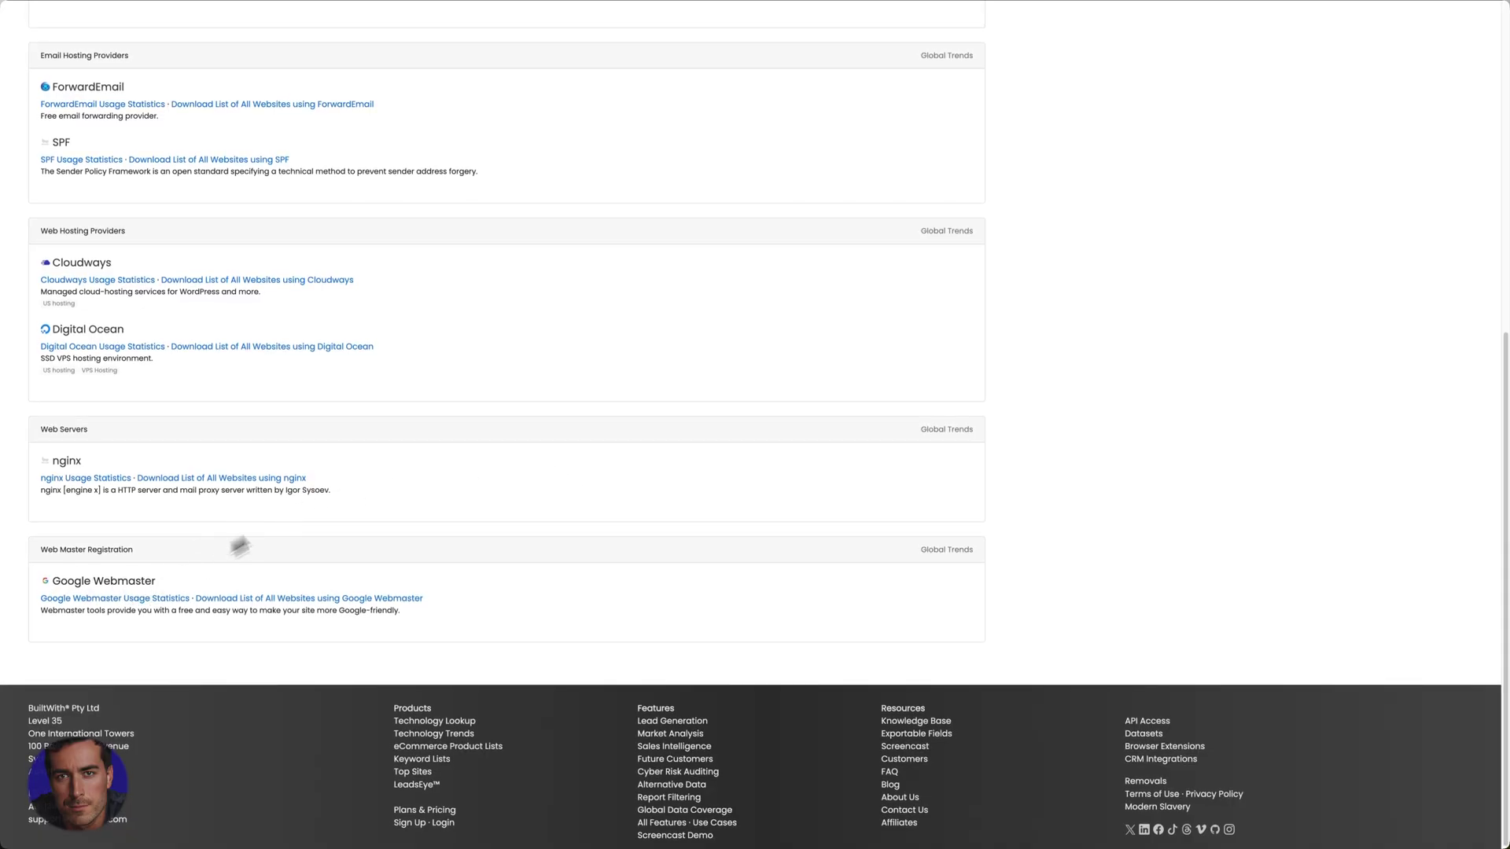
{"action": "scroll", "coordinate": [334, 478], "scroll_direction": "up", "scroll_amount": 1}
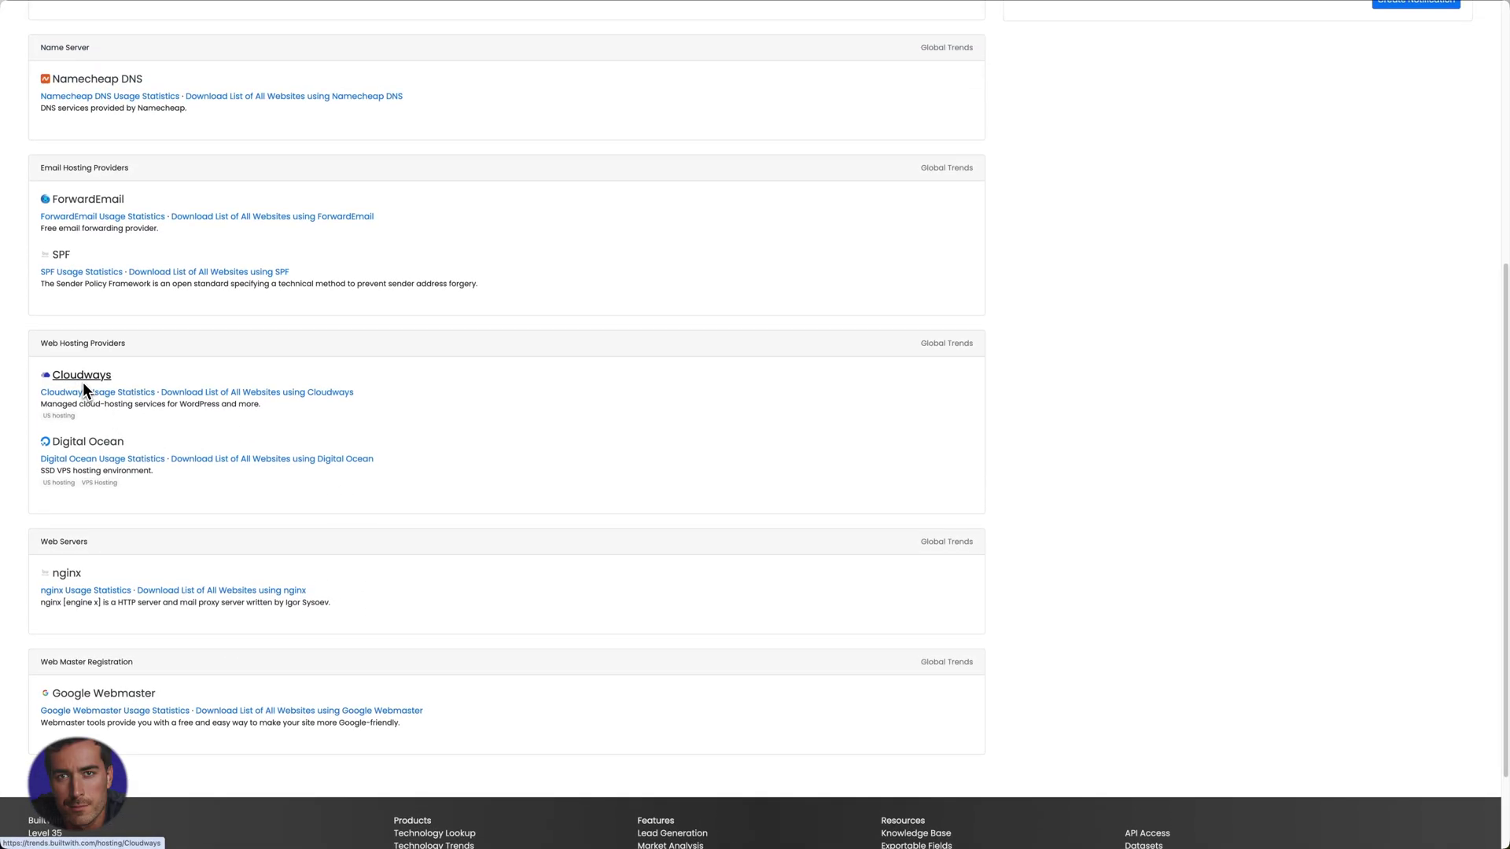
{"action": "scroll", "coordinate": [581, 318], "scroll_direction": "up", "scroll_amount": 2}
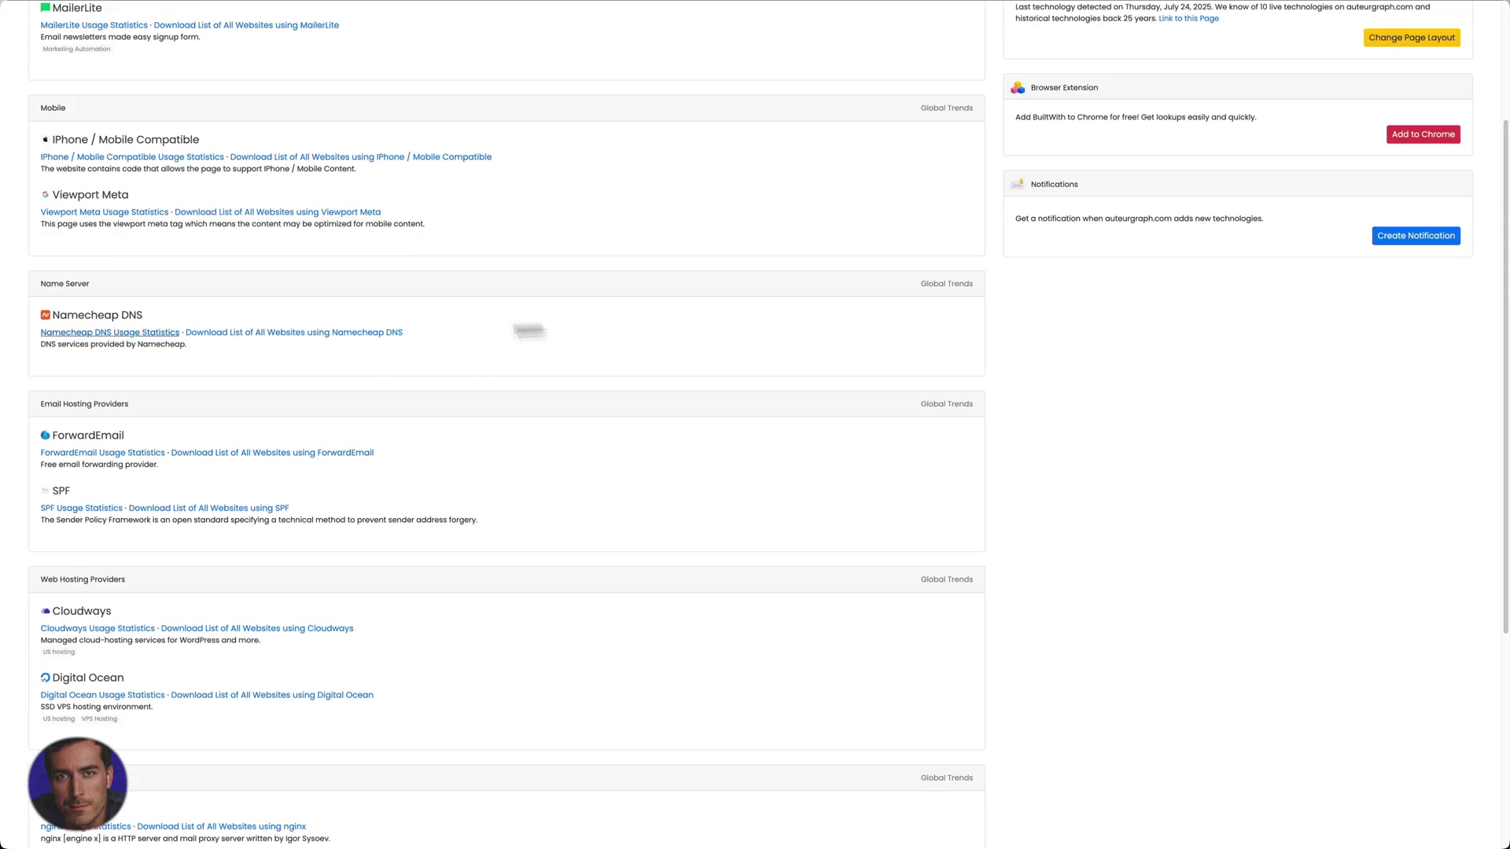
{"action": "scroll", "coordinate": [186, 326], "scroll_direction": "up", "scroll_amount": 2}
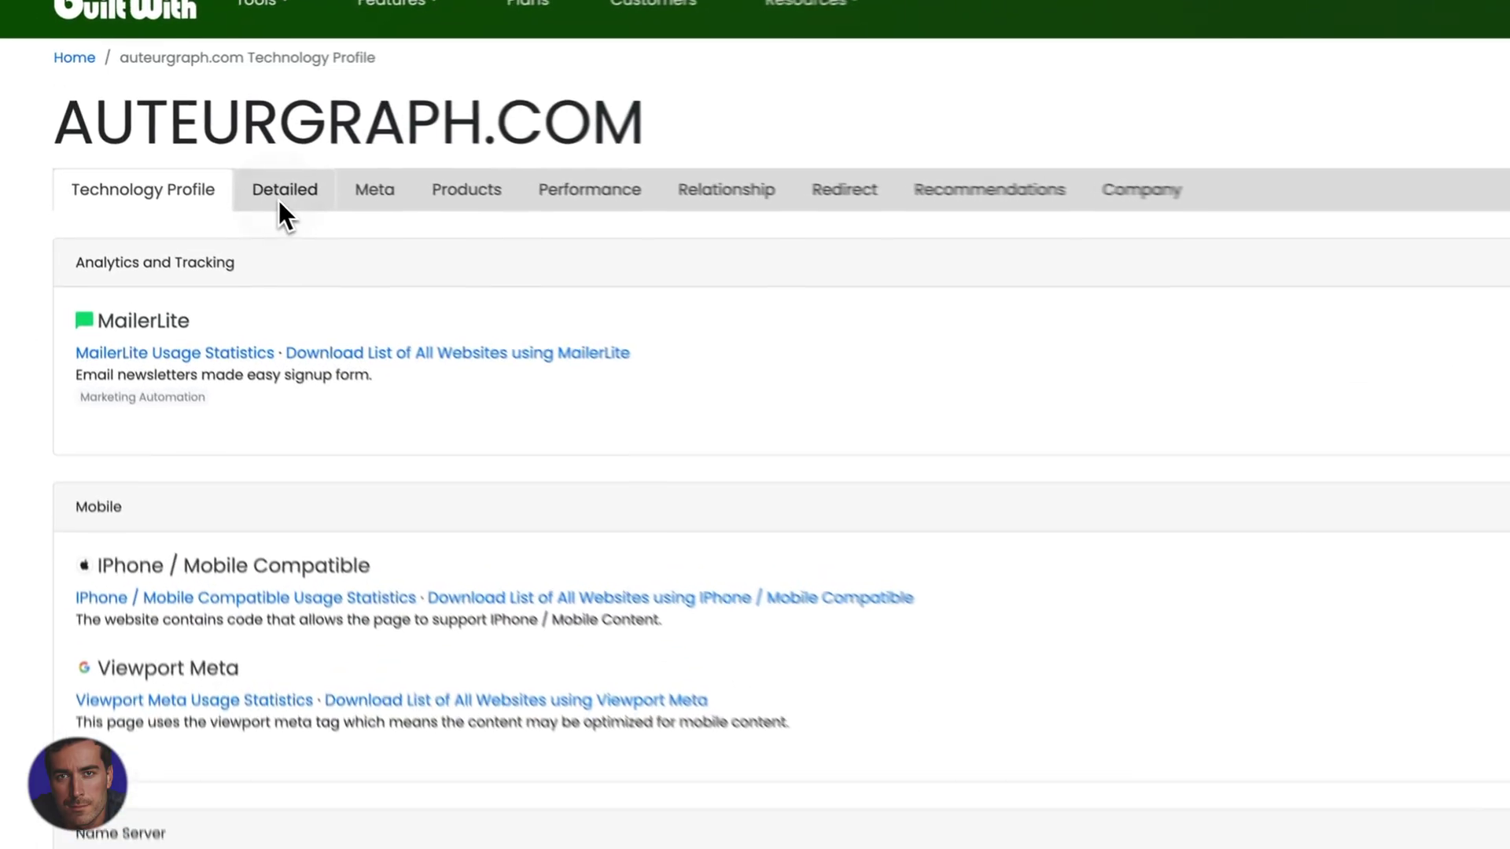
Step: Compare auteurgraph.com's Detailed and Technology Profile views, then go to the BuiltWith home page
{"action": "left_click", "coordinate": [150, 136]}
{"action": "left_click", "coordinate": [137, 200]}
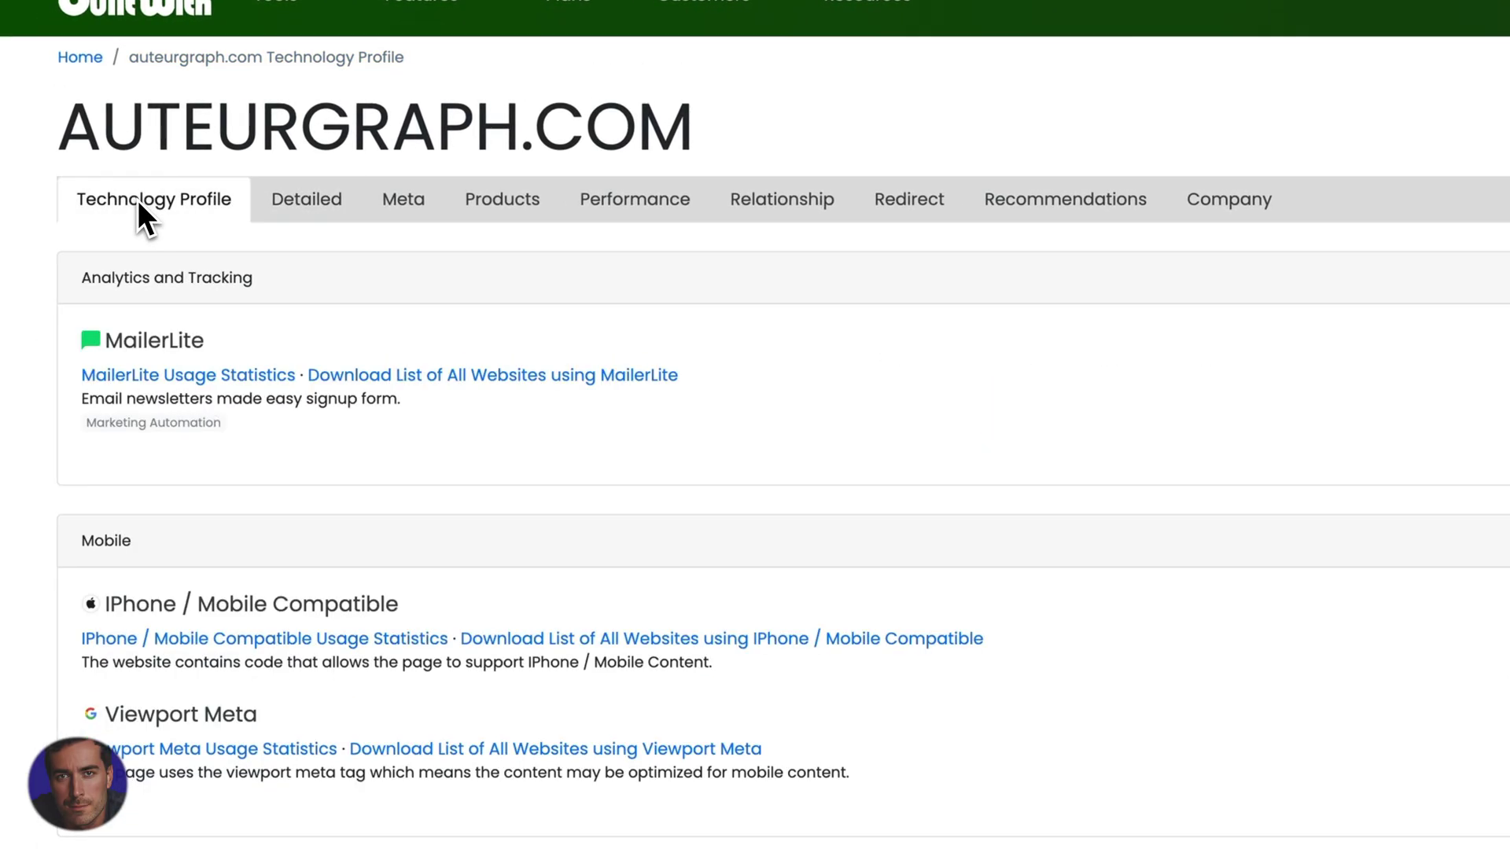
{"action": "scroll", "coordinate": [425, 354], "scroll_direction": "down", "scroll_amount": 3}
{"action": "scroll", "coordinate": [531, 354], "scroll_direction": "down", "scroll_amount": 3}
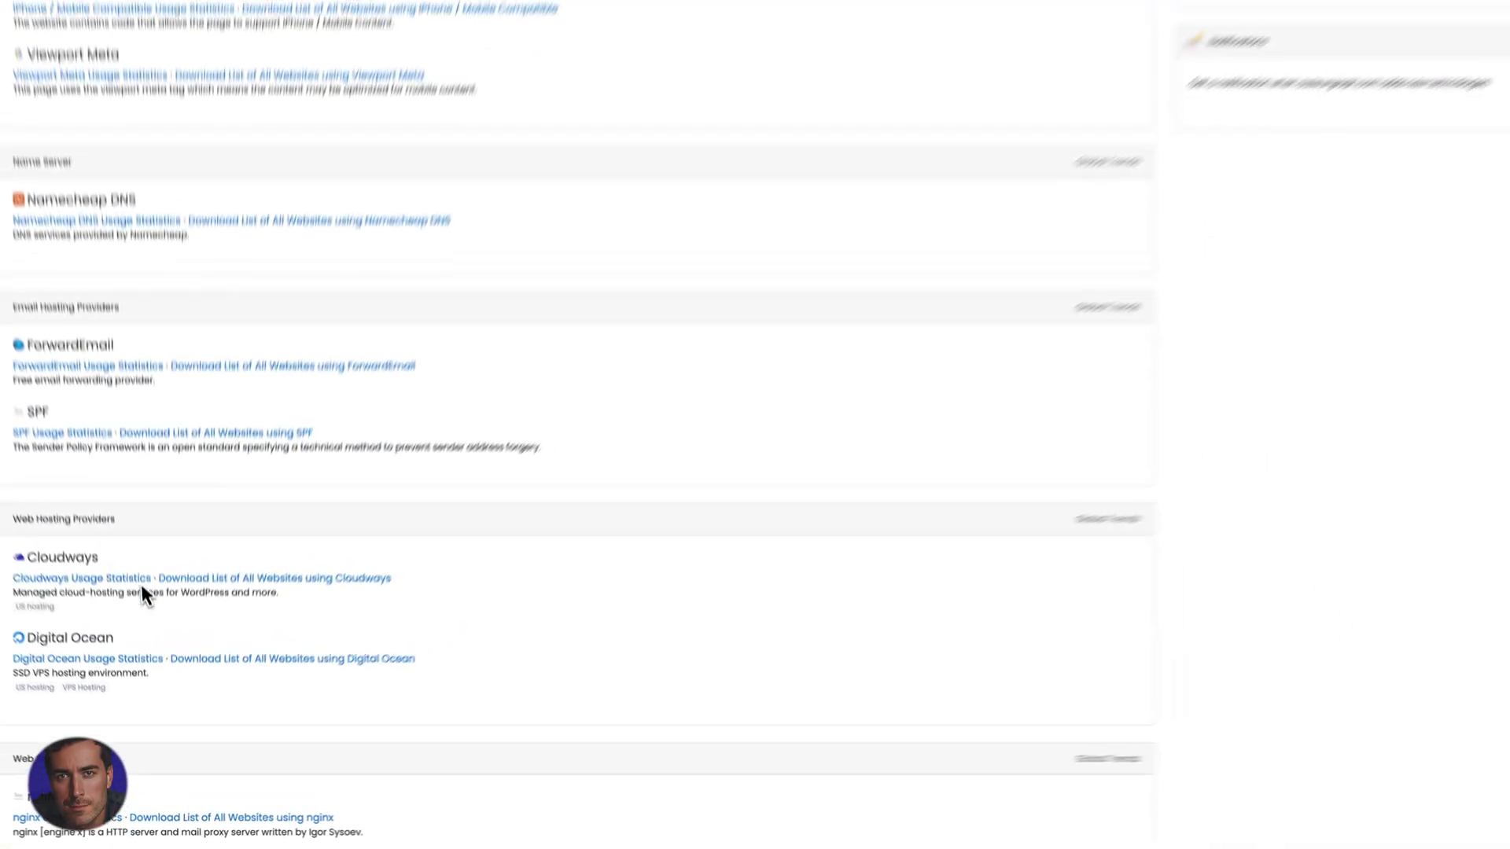
{"action": "scroll", "coordinate": [324, 733], "scroll_direction": "down", "scroll_amount": 5}
{"action": "scroll", "coordinate": [323, 735], "scroll_direction": "down", "scroll_amount": 2}
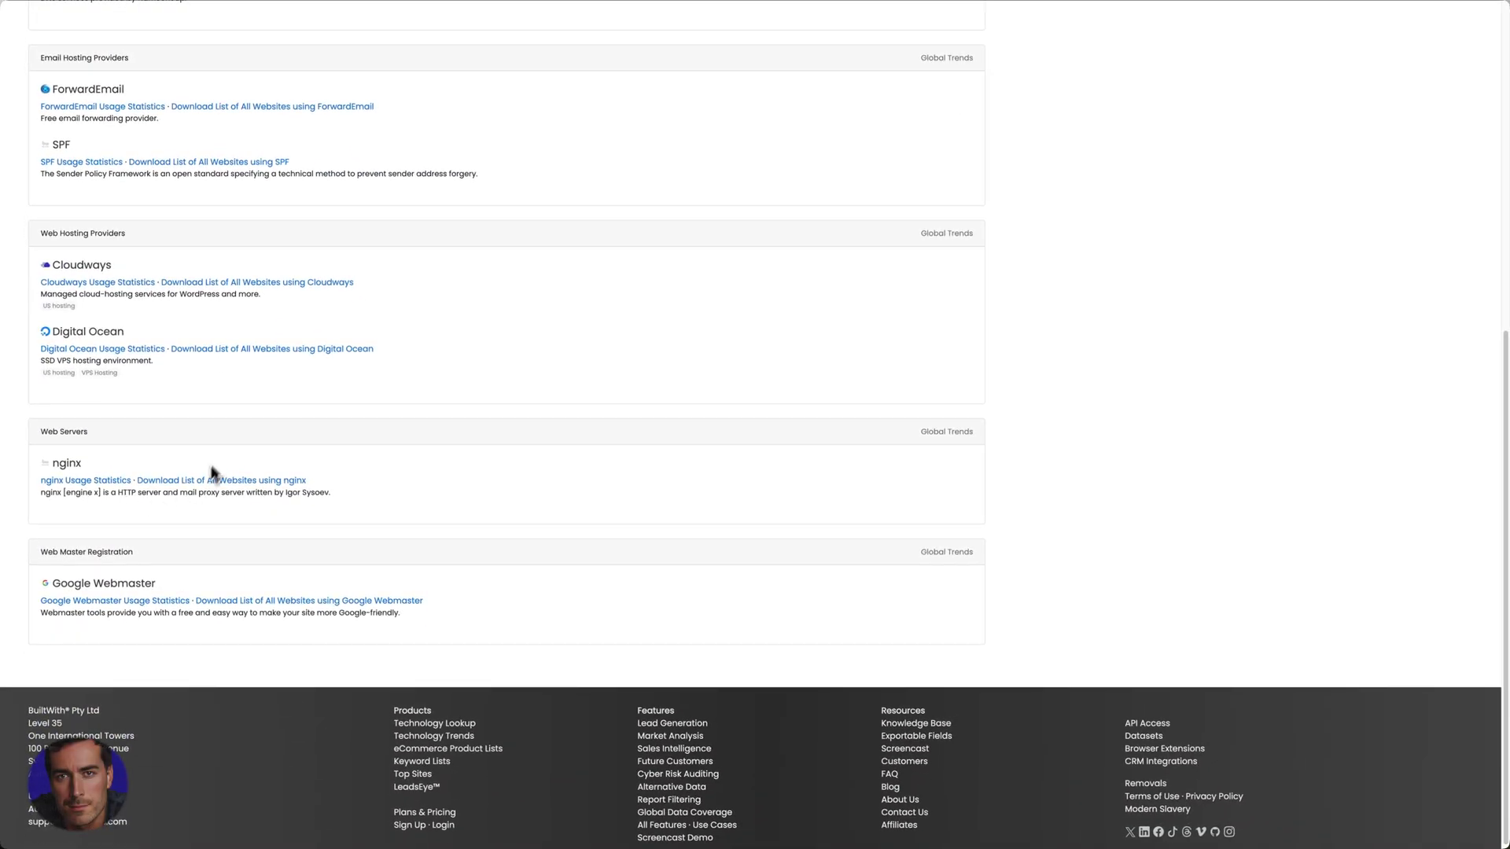
{"action": "scroll", "coordinate": [629, 565], "scroll_direction": "up", "scroll_amount": 5}
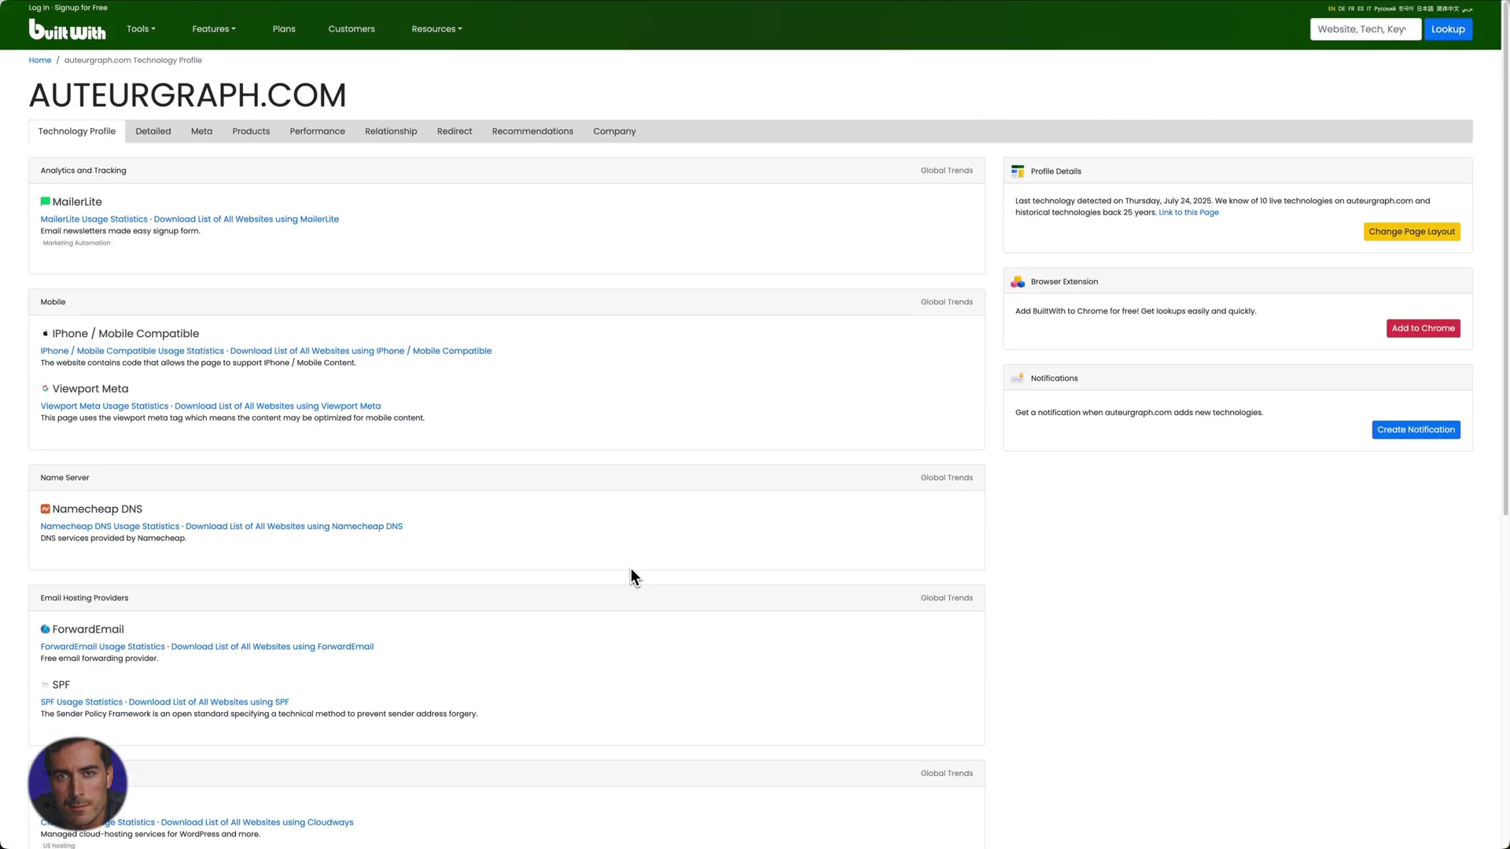
{"action": "left_click", "coordinate": [65, 32]}
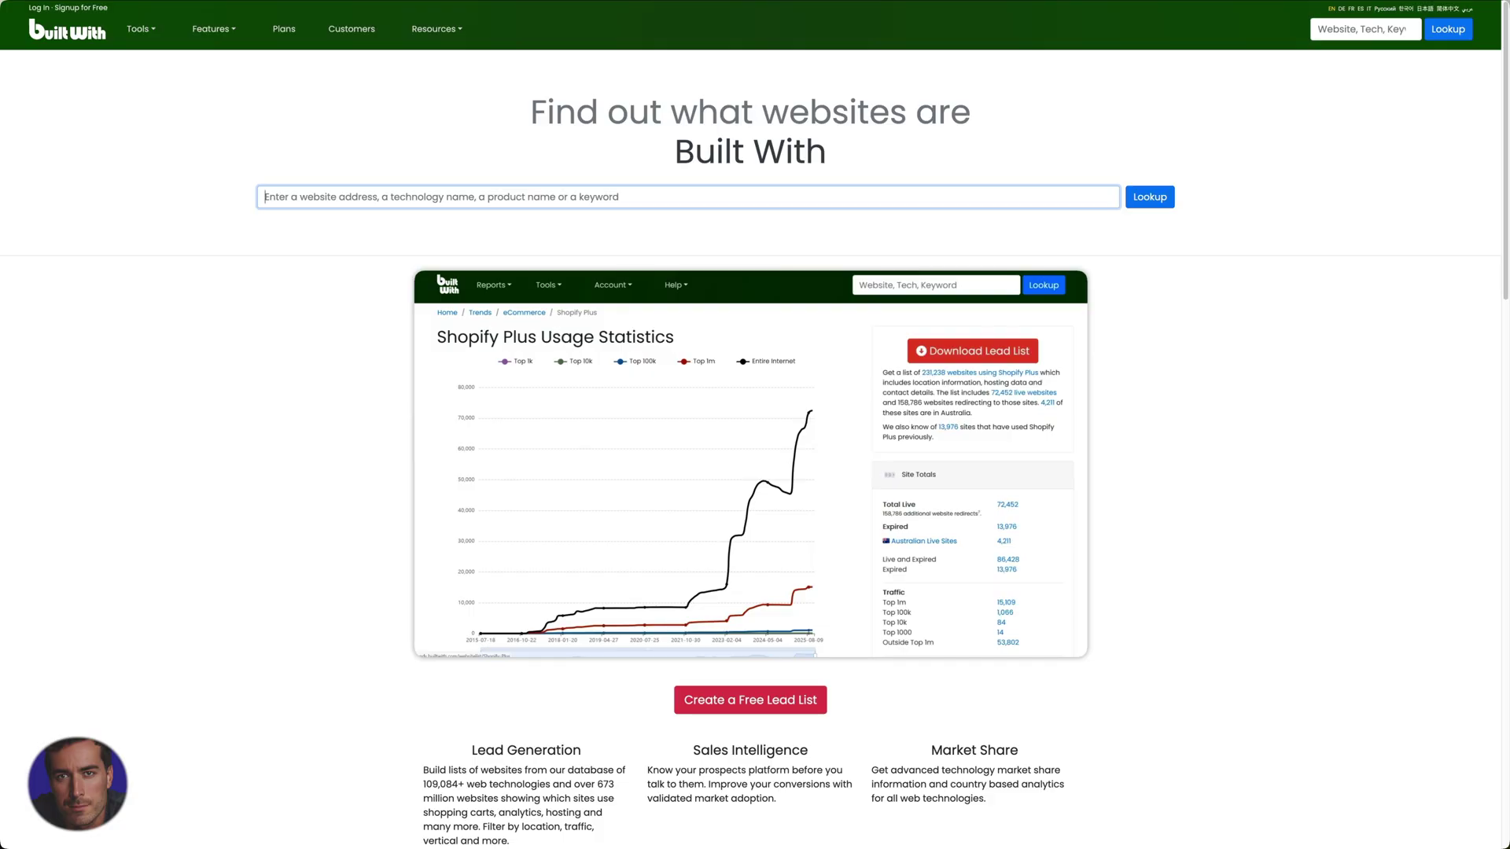
{"action": "type", "text": "shopify.co"}
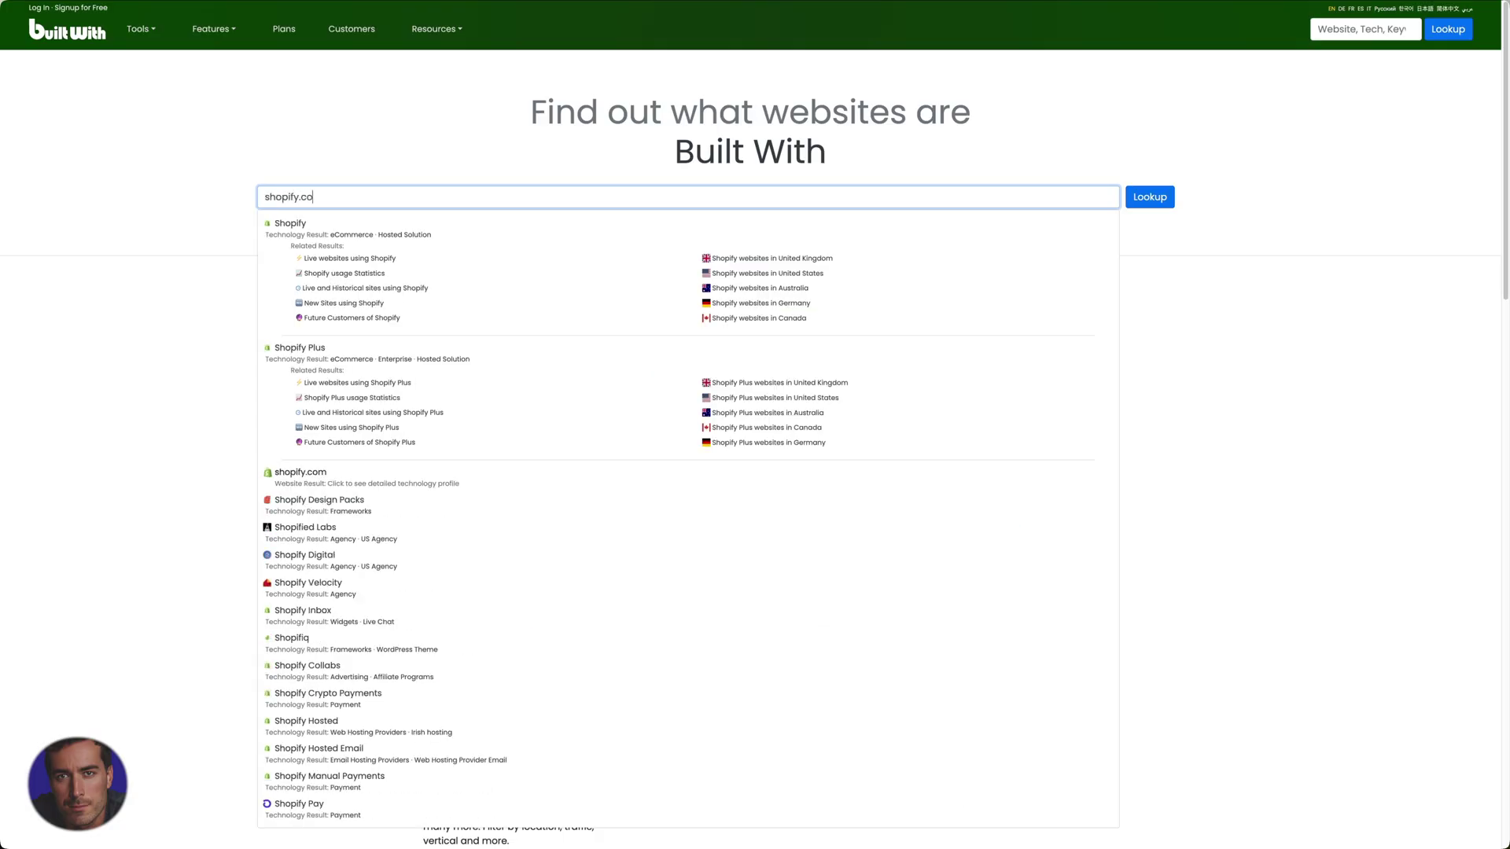
{"action": "type", "text": "m"}
Step: Run the shopify.com lookup and browse its payment, video, CDN, Hotjar and Klaviyo entries
{"action": "left_click", "coordinate": [1149, 197]}
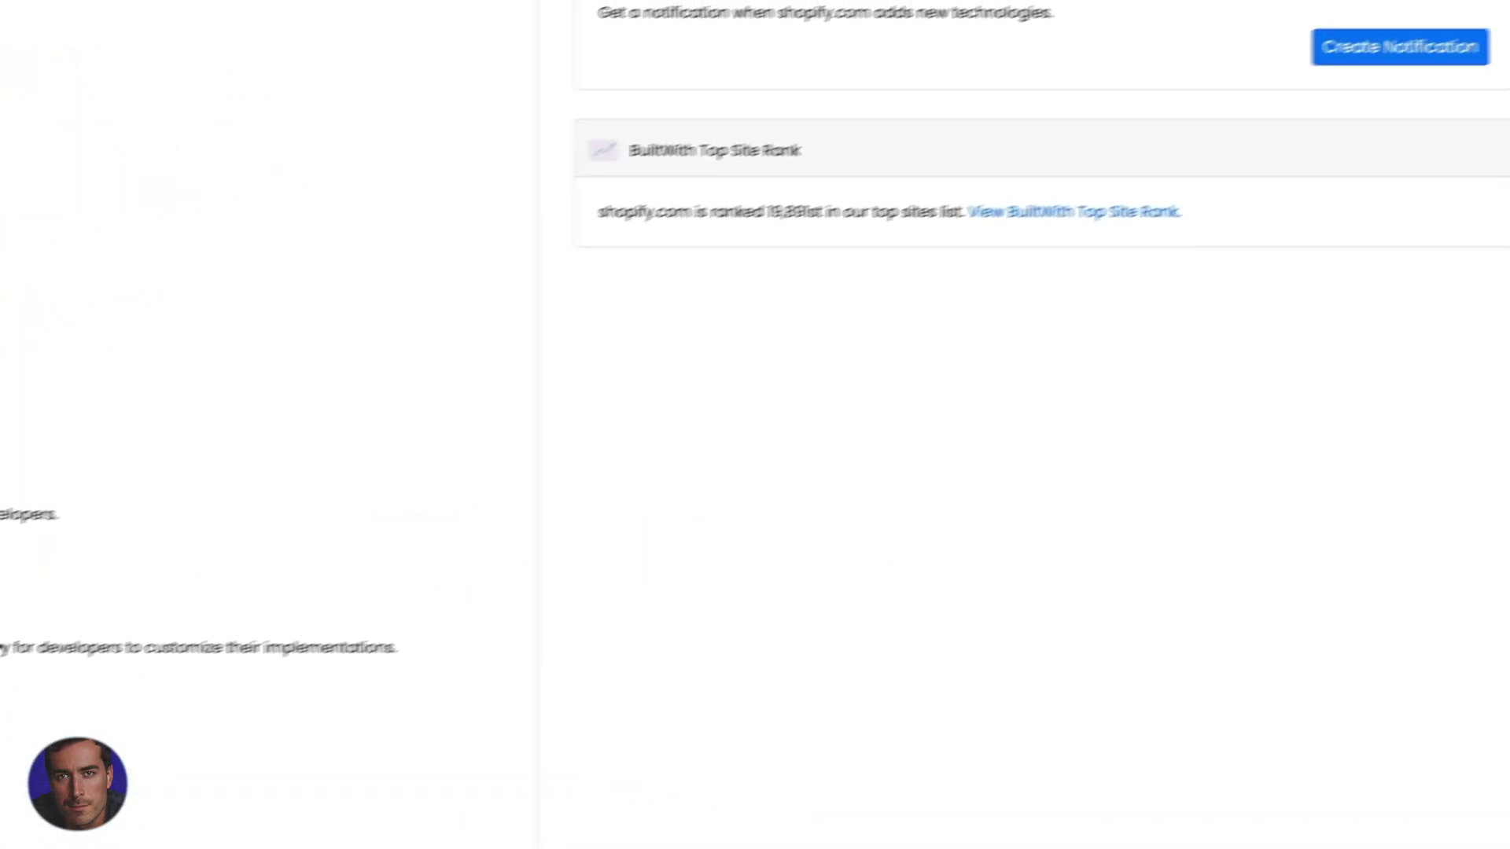
{"action": "scroll", "coordinate": [1499, 119], "scroll_direction": "down", "scroll_amount": 5}
{"action": "left_click_drag", "start_coordinate": [1500, 119], "coordinate": [1474, 209]}
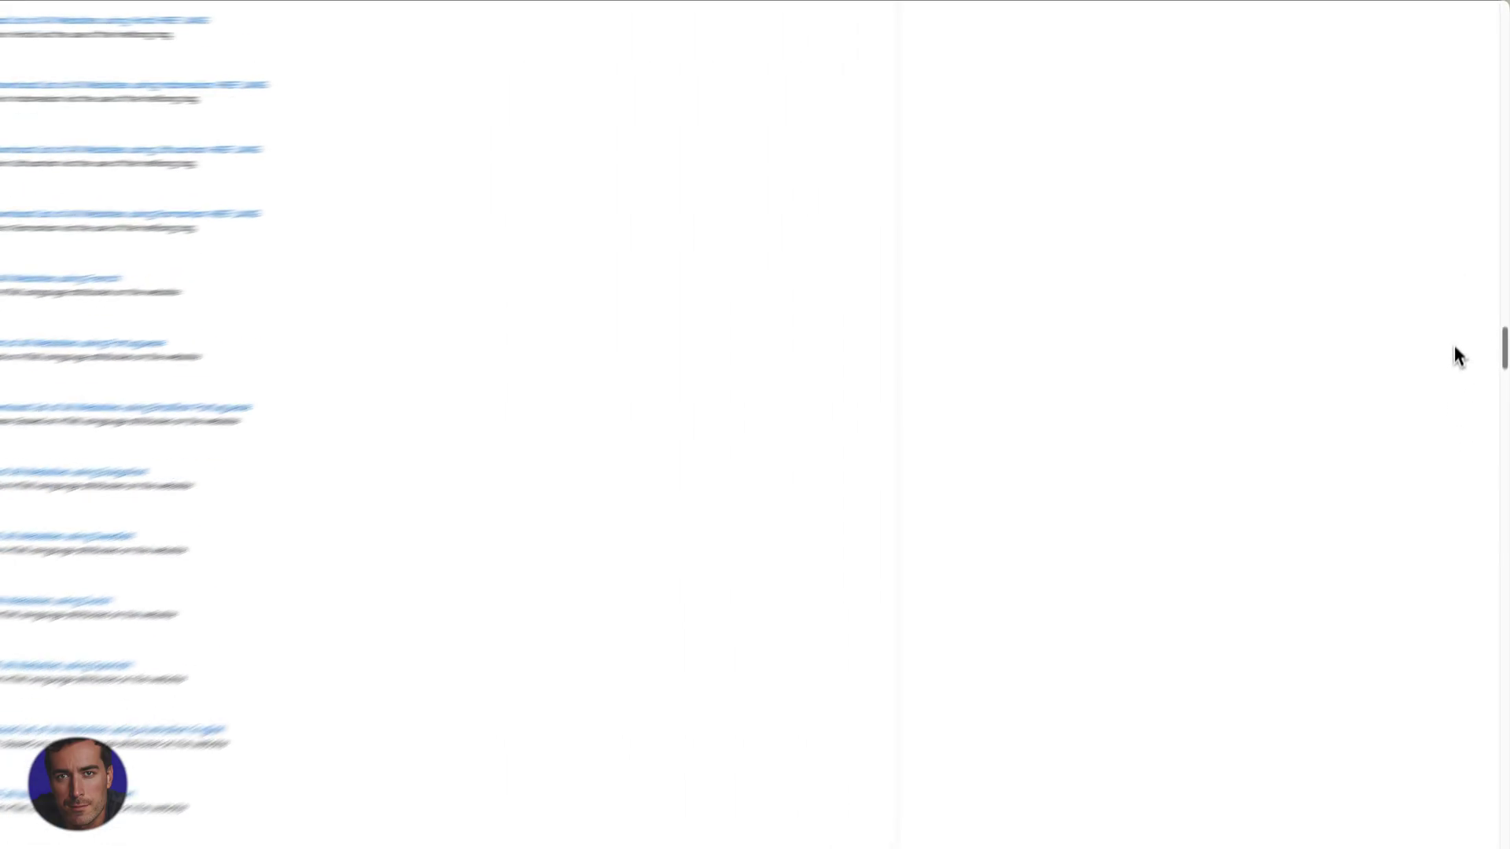
{"action": "scroll", "coordinate": [1457, 342], "scroll_direction": "down", "scroll_amount": 5}
{"action": "scroll", "coordinate": [1454, 377], "scroll_direction": "down", "scroll_amount": 5}
{"action": "scroll", "coordinate": [1450, 417], "scroll_direction": "down", "scroll_amount": 5}
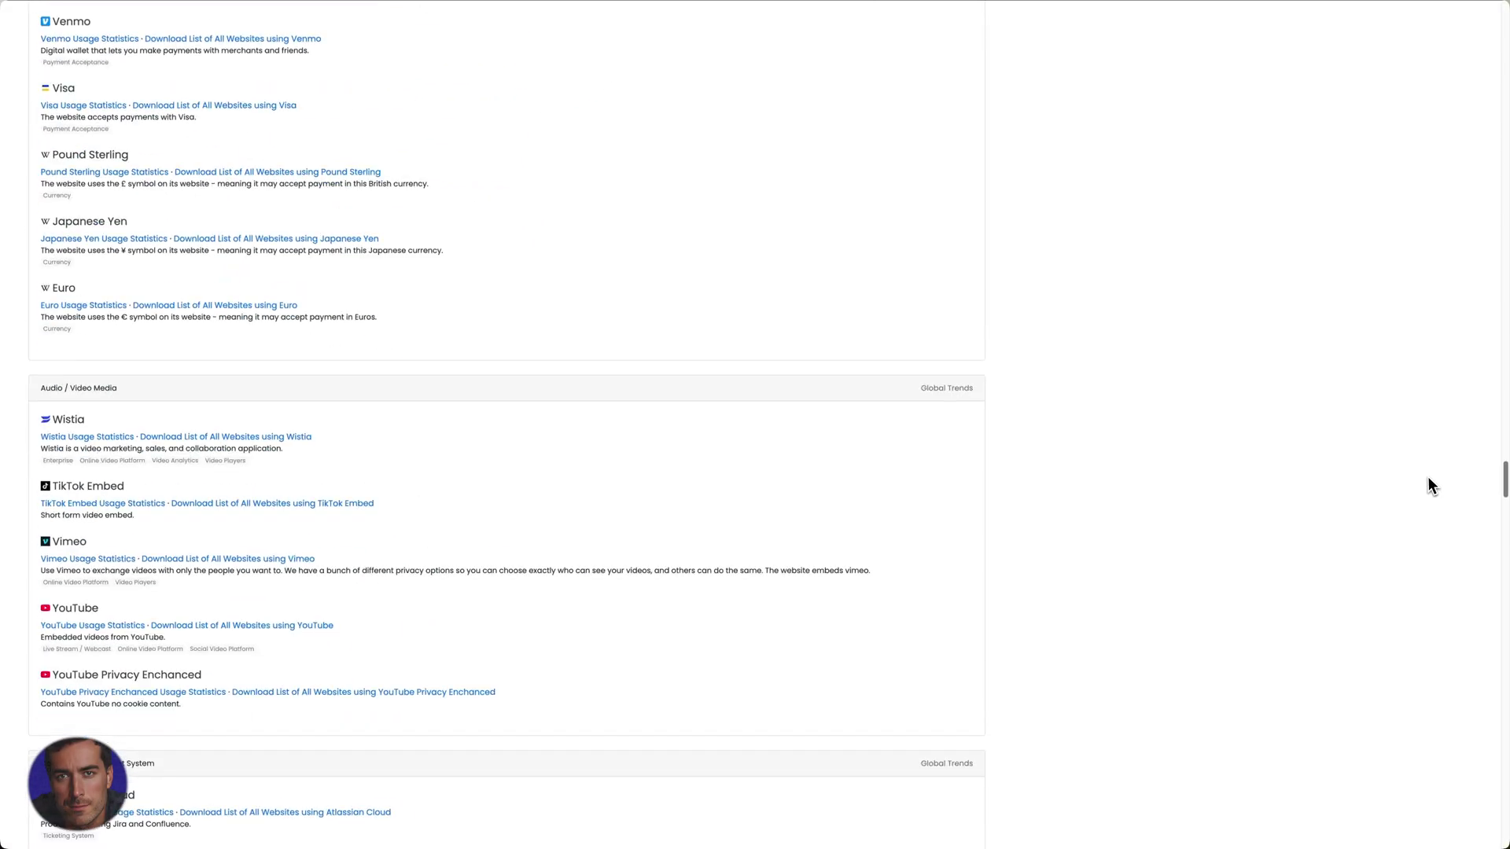
{"action": "scroll", "coordinate": [1428, 477], "scroll_direction": "down", "scroll_amount": 5}
{"action": "scroll", "coordinate": [1429, 599], "scroll_direction": "down", "scroll_amount": 5}
{"action": "scroll", "coordinate": [1433, 641], "scroll_direction": "down", "scroll_amount": 5}
{"action": "scroll", "coordinate": [1432, 651], "scroll_direction": "up", "scroll_amount": 10}
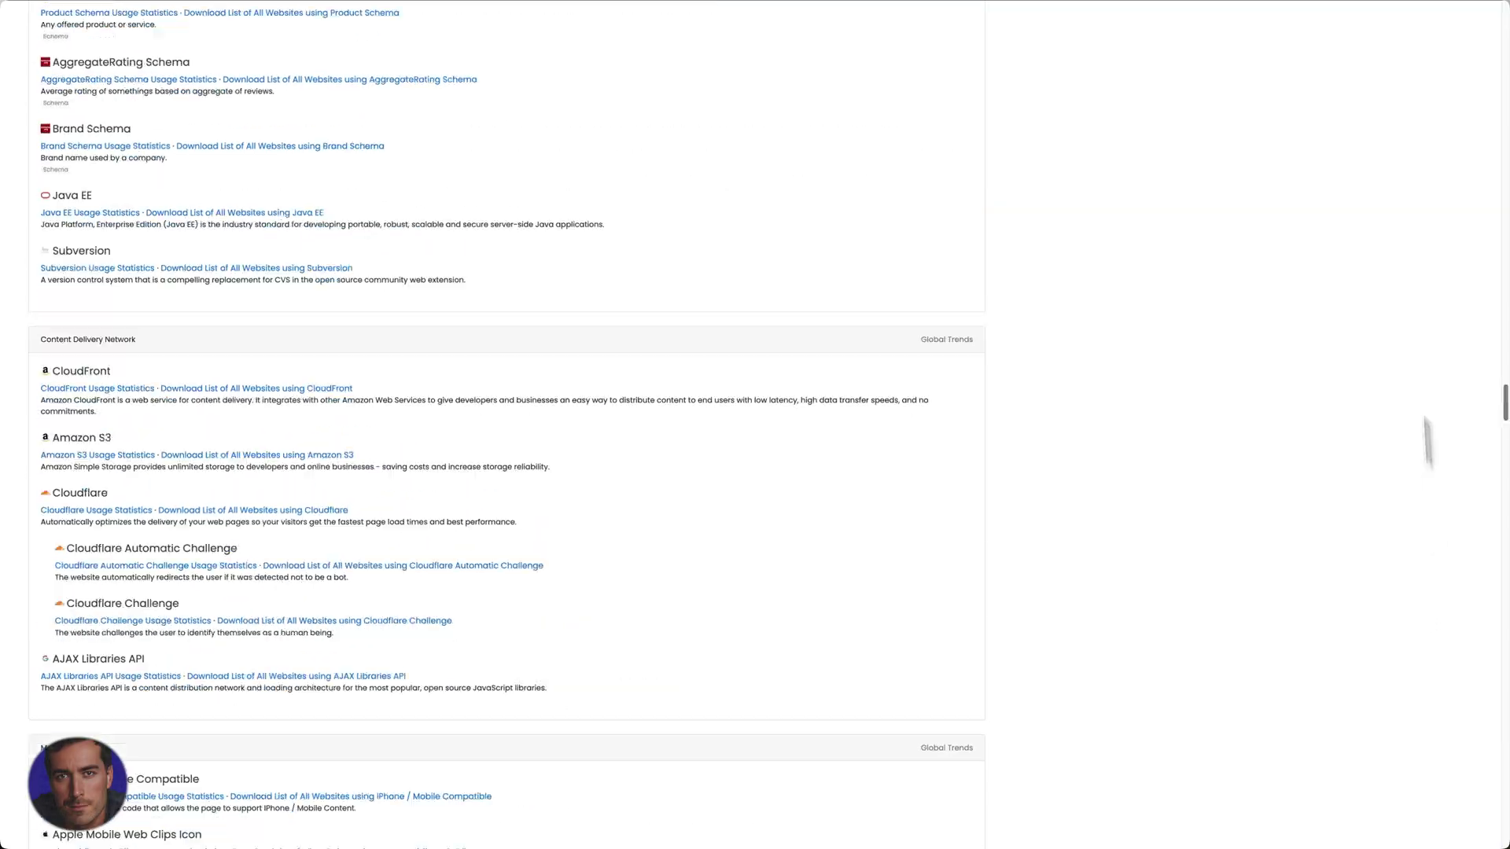
{"action": "scroll", "coordinate": [1439, 354], "scroll_direction": "up", "scroll_amount": 10}
{"action": "scroll", "coordinate": [1439, 61], "scroll_direction": "up", "scroll_amount": 10}
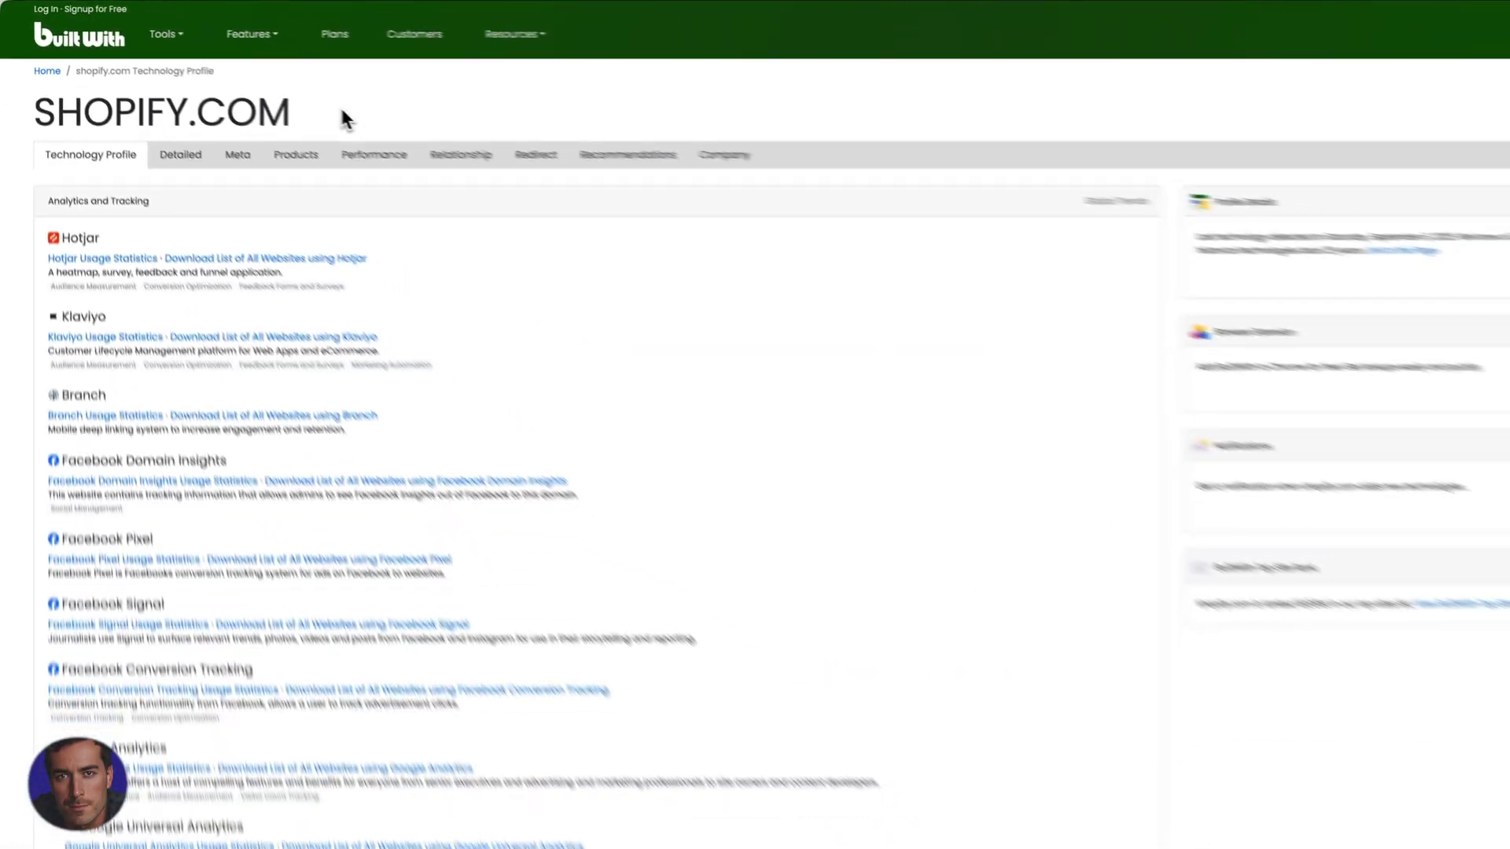
Step: Return from shopify.com's profile to the BuiltWith home page via the logo
{"action": "left_click", "coordinate": [46, 61]}
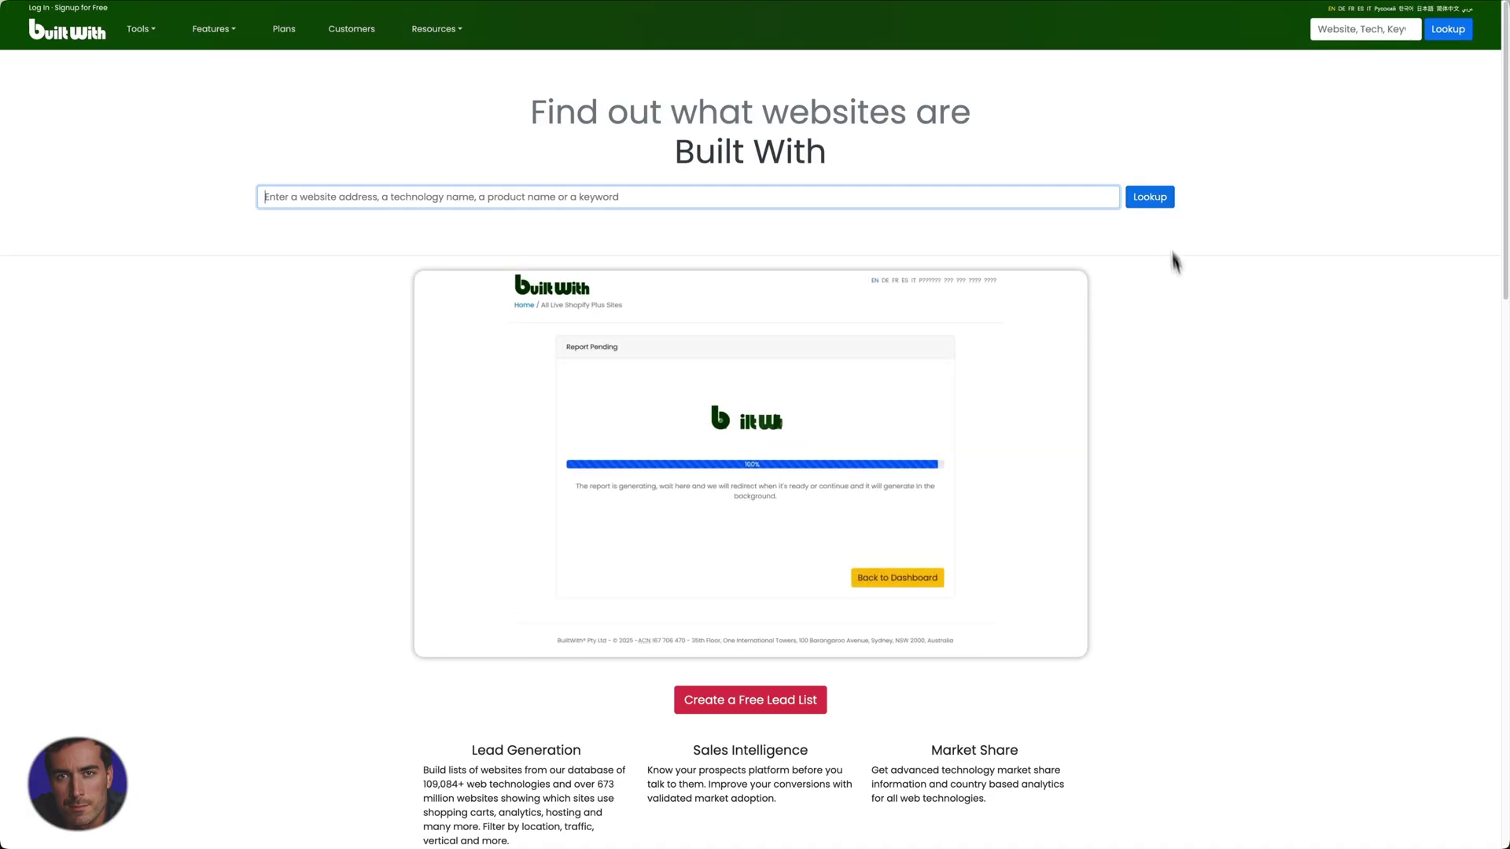
{"action": "scroll", "coordinate": [1199, 341], "scroll_direction": "down", "scroll_amount": 4}
{"action": "scroll", "coordinate": [1219, 351], "scroll_direction": "down", "scroll_amount": 3}
{"action": "scroll", "coordinate": [1271, 354], "scroll_direction": "down", "scroll_amount": 2}
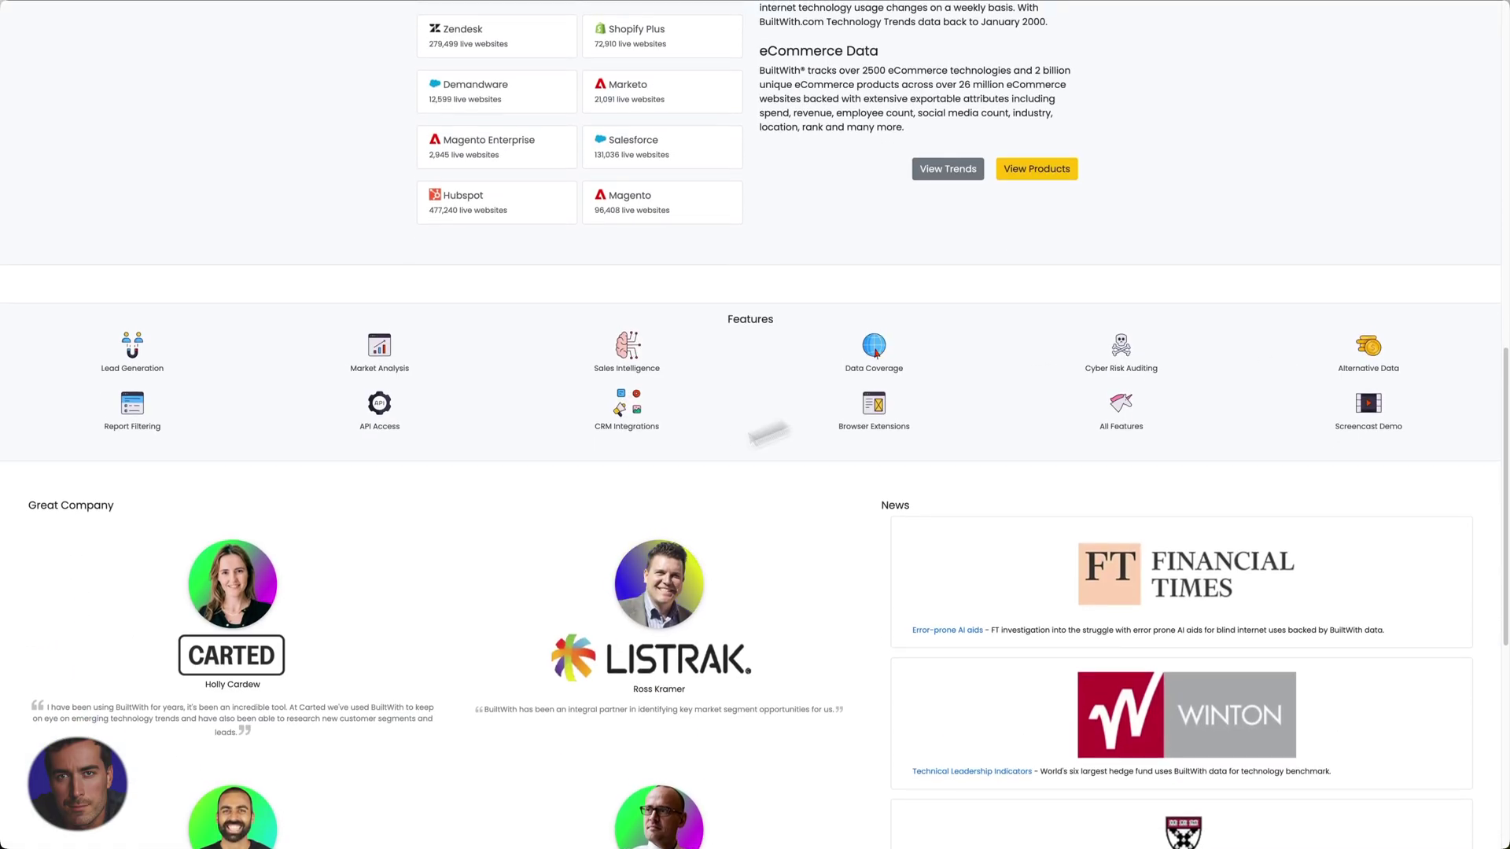
{"action": "scroll", "coordinate": [1129, 515], "scroll_direction": "down", "scroll_amount": 2}
{"action": "scroll", "coordinate": [1161, 482], "scroll_direction": "down", "scroll_amount": 3}
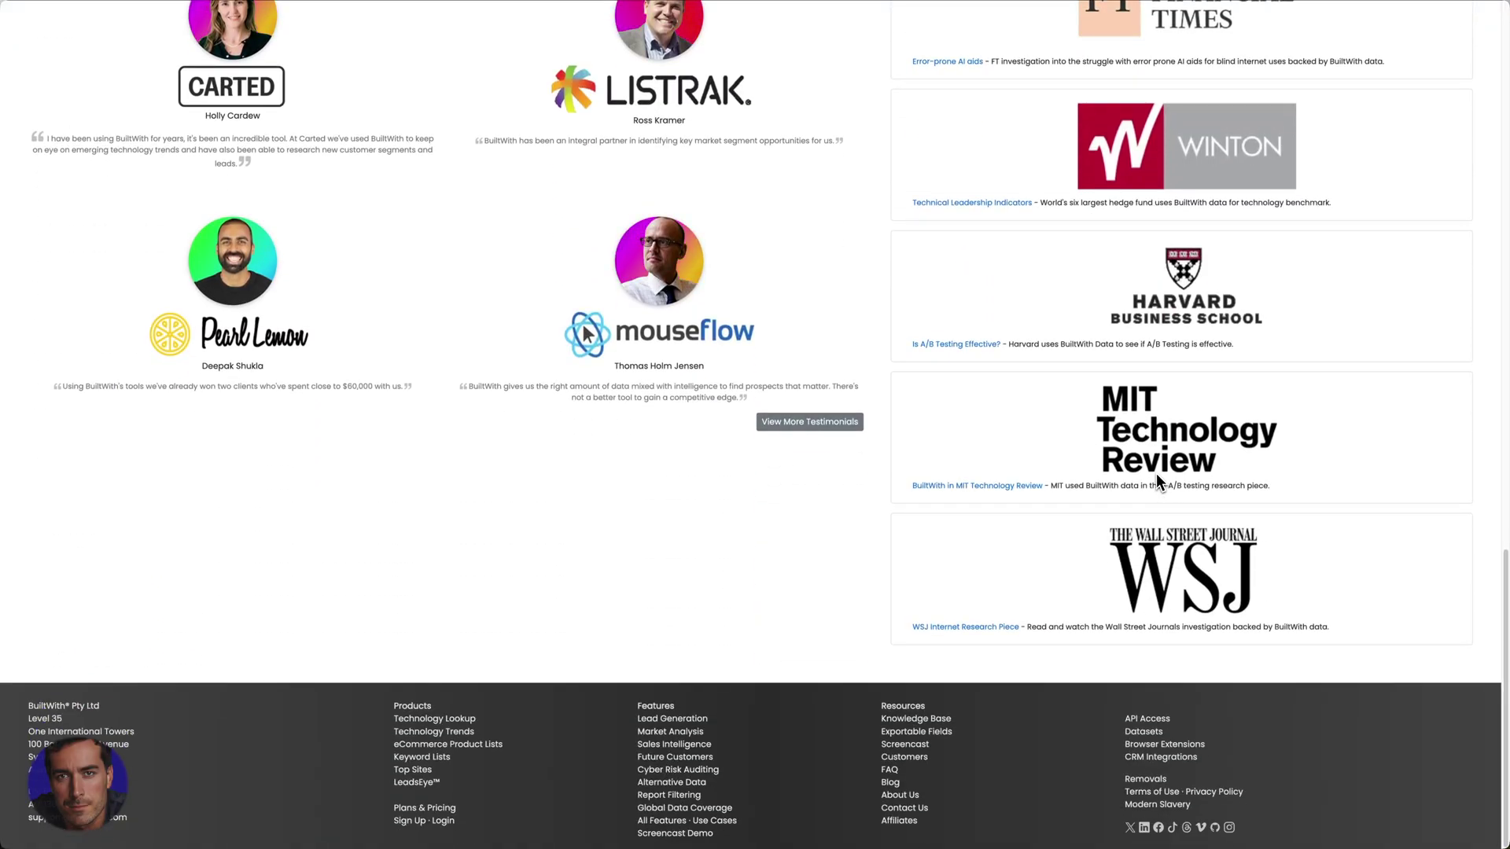
{"action": "scroll", "coordinate": [933, 428], "scroll_direction": "up", "scroll_amount": 11}
{"action": "scroll", "coordinate": [966, 422], "scroll_direction": "up", "scroll_amount": 2}
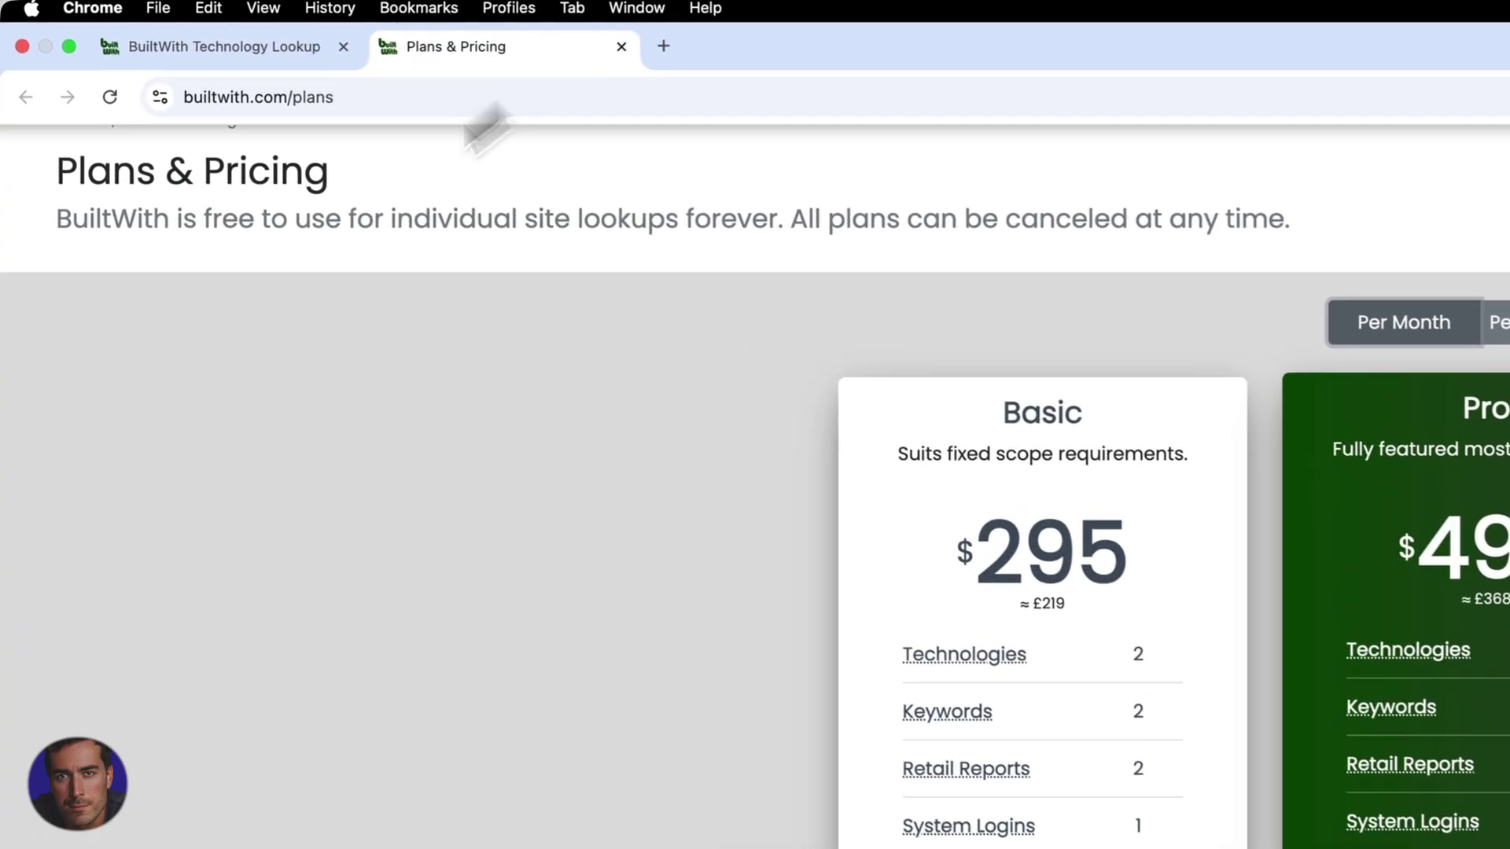
{"action": "scroll", "coordinate": [706, 721], "scroll_direction": "down", "scroll_amount": 5}
{"action": "scroll", "coordinate": [705, 720], "scroll_direction": "down", "scroll_amount": 5}
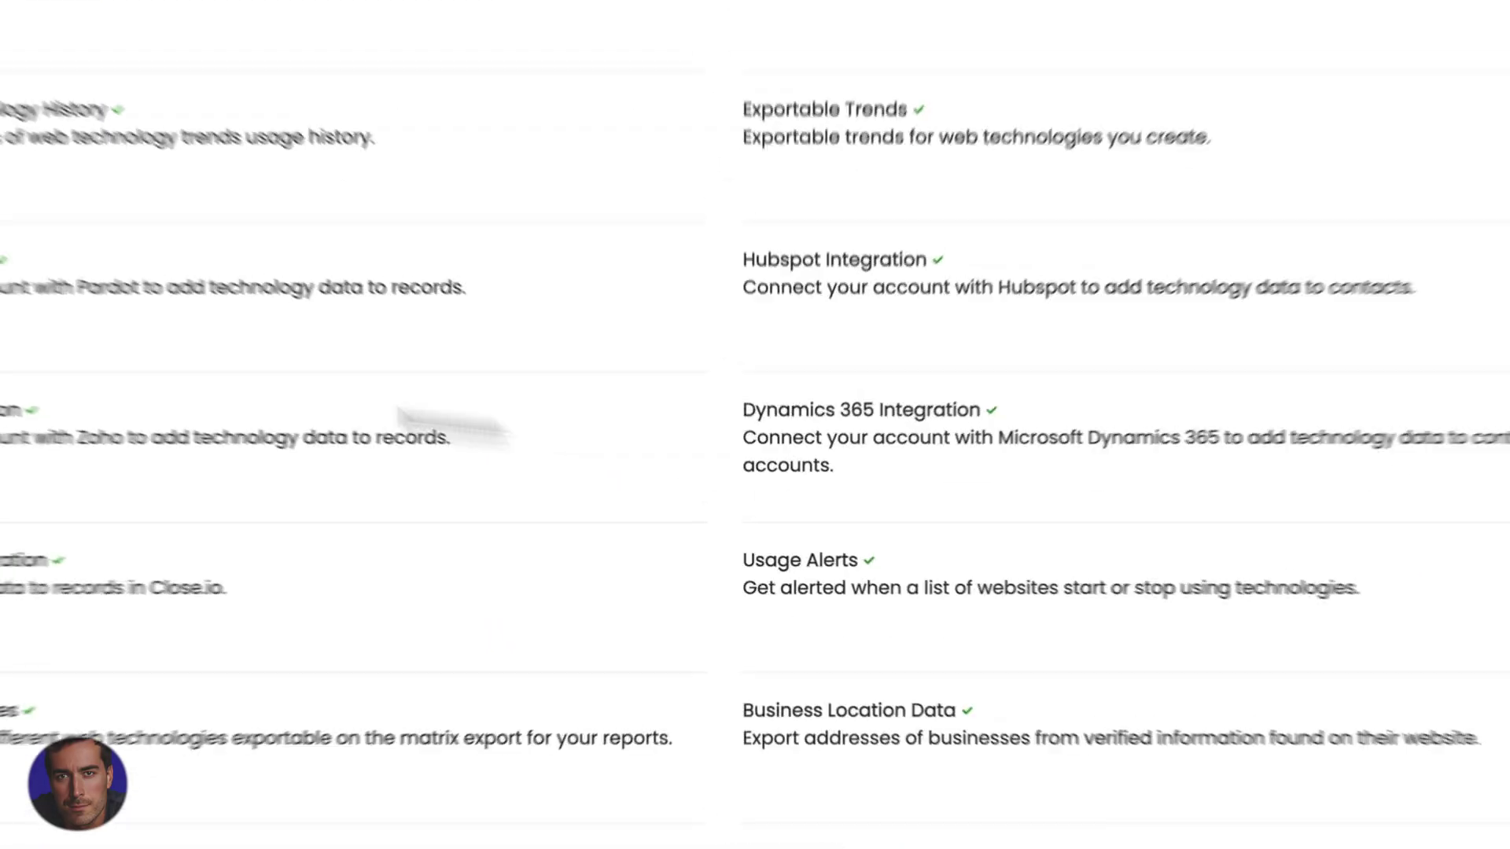
{"action": "scroll", "coordinate": [489, 673], "scroll_direction": "down", "scroll_amount": 5}
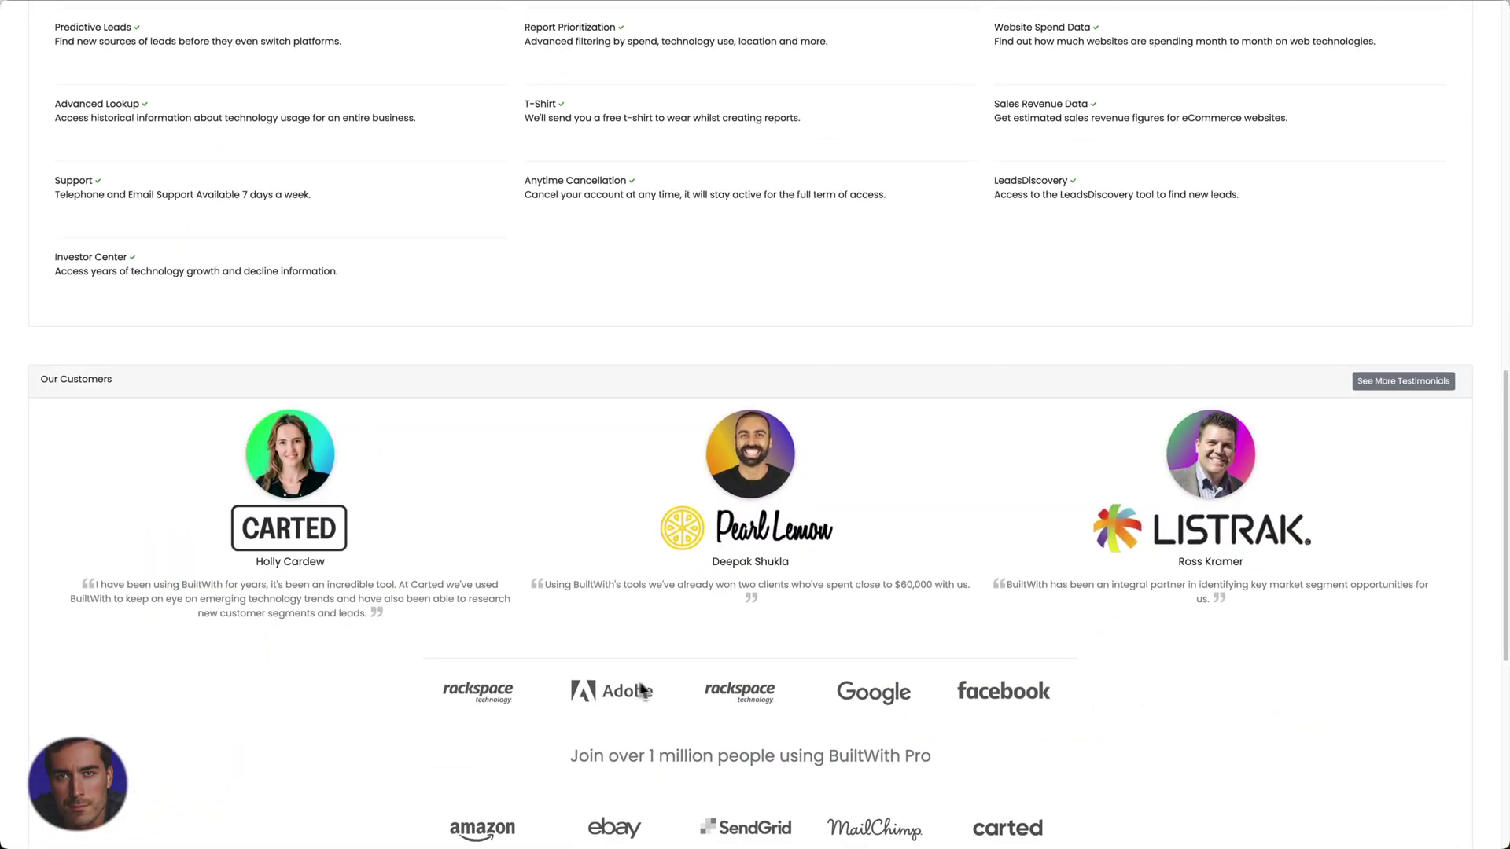
{"action": "scroll", "coordinate": [641, 690], "scroll_direction": "down", "scroll_amount": 5}
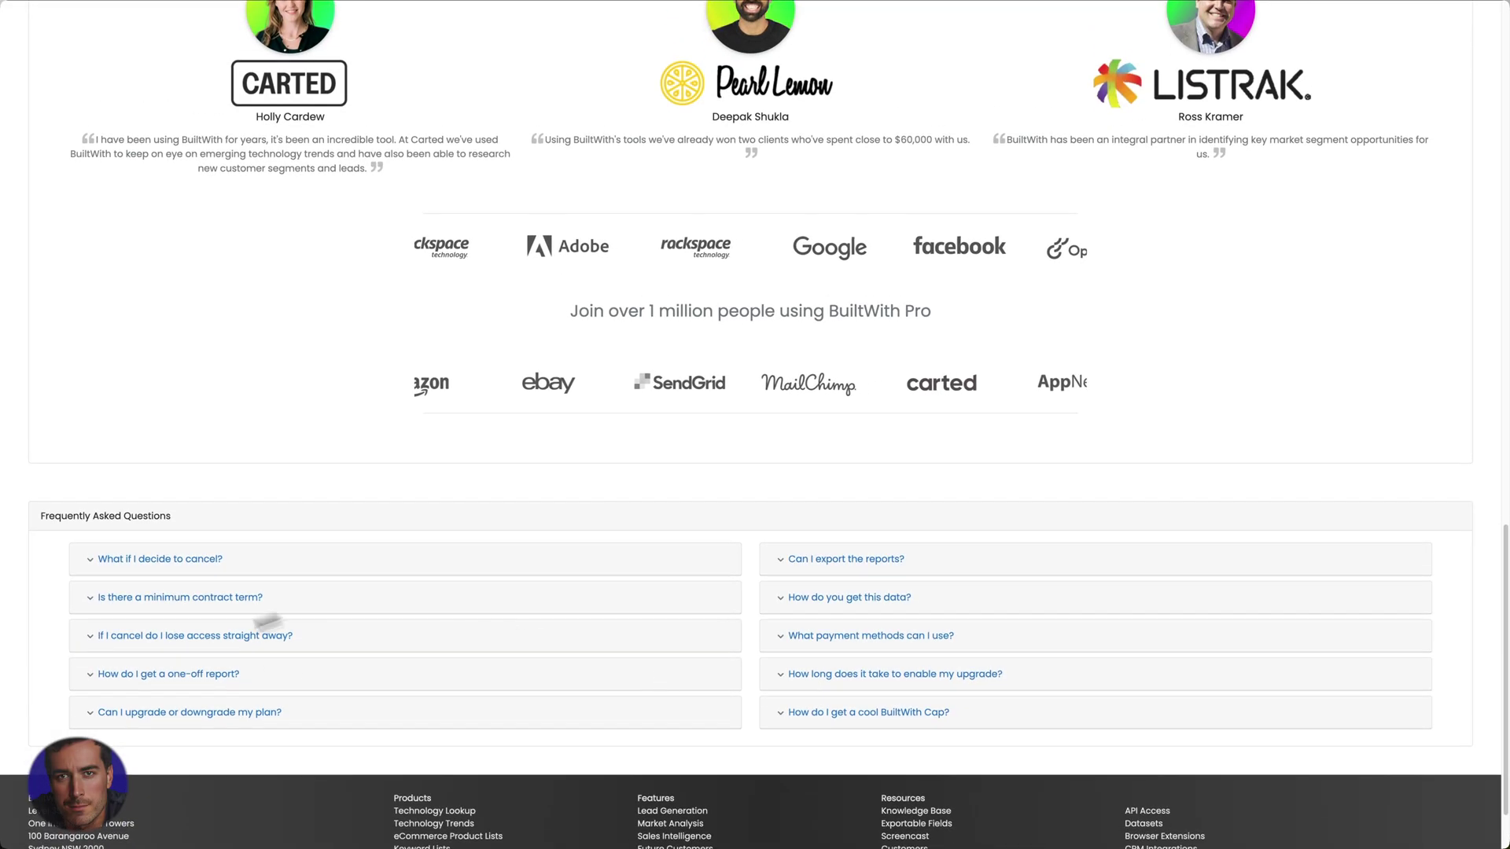